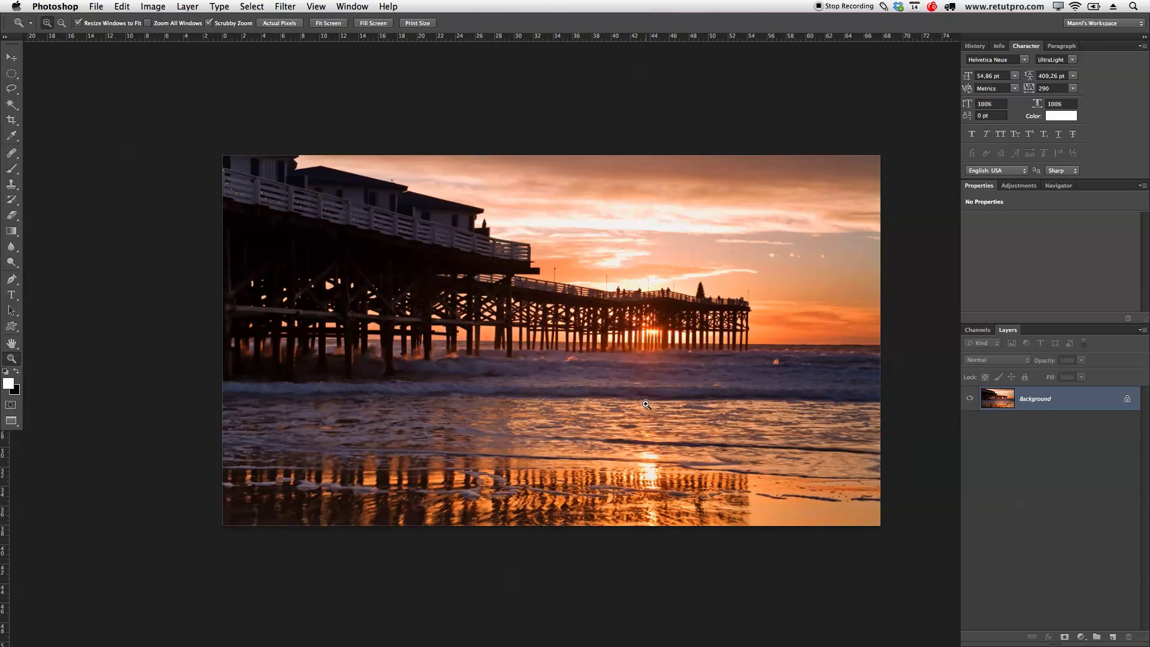
Switch from the pier photo to the Hipster.psd document window.
left_click(662, 388)
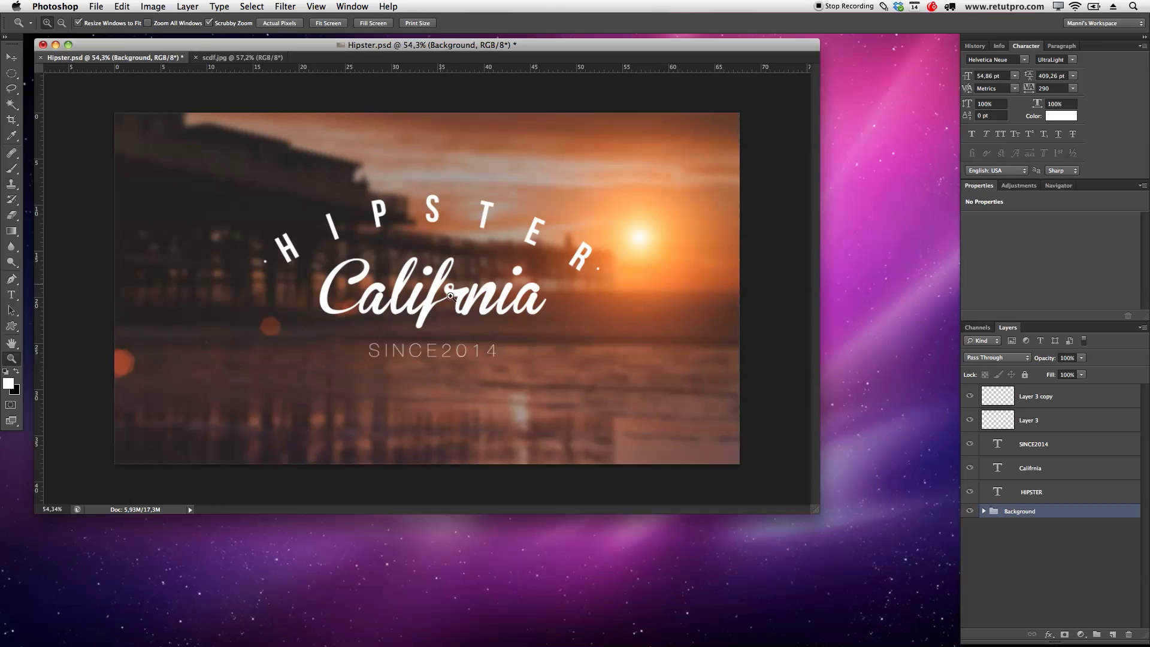
Enlarge the Hipster.psd window and expand the Background group in the Layers panel.
left_click_drag(819, 511, 944, 629)
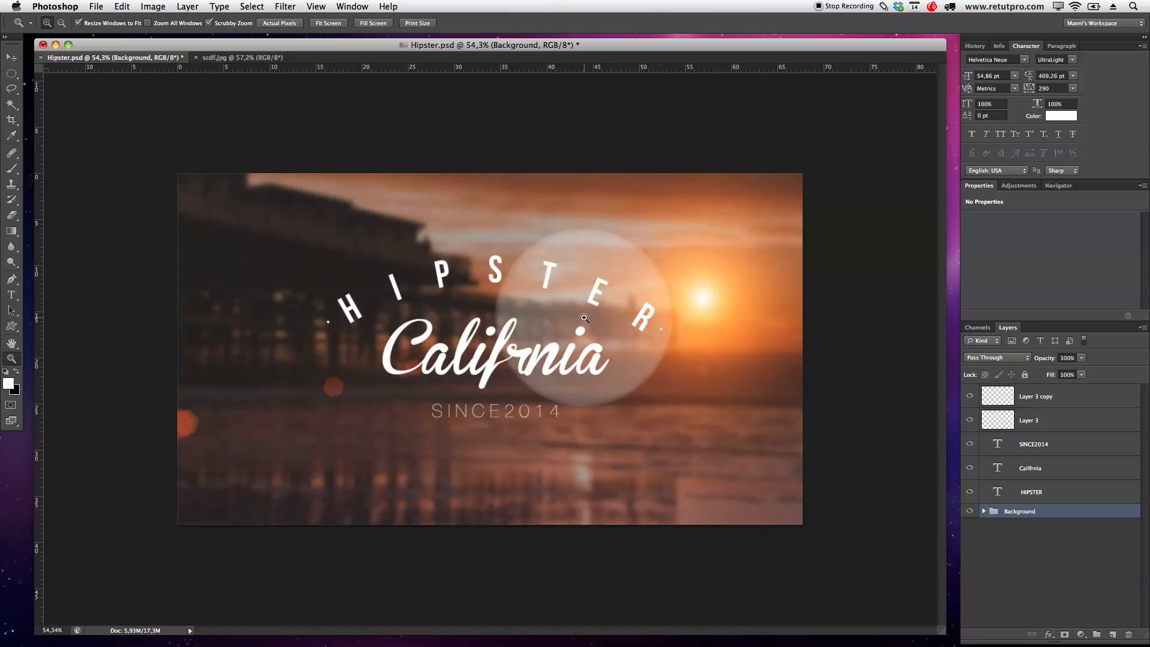
left_click(984, 511)
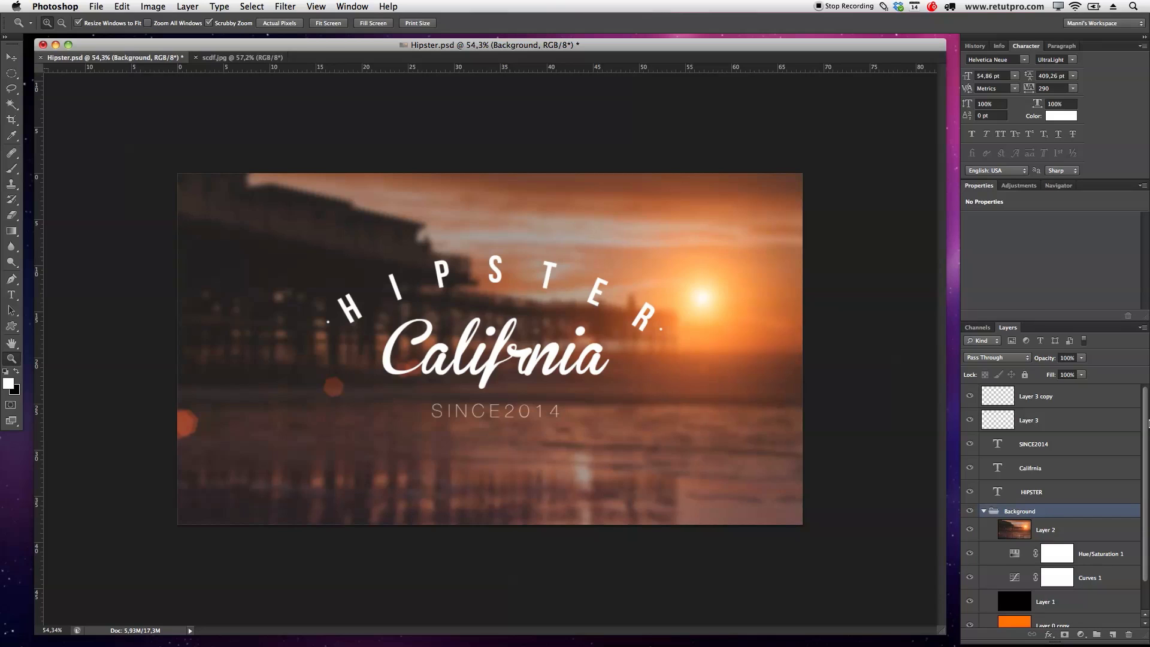
Hide the text layers, Layer 3, Layer 2, adjustments, Layer 1 and Layer 0 copy, leaving only the photo.
scroll(1113, 455, "down", 2)
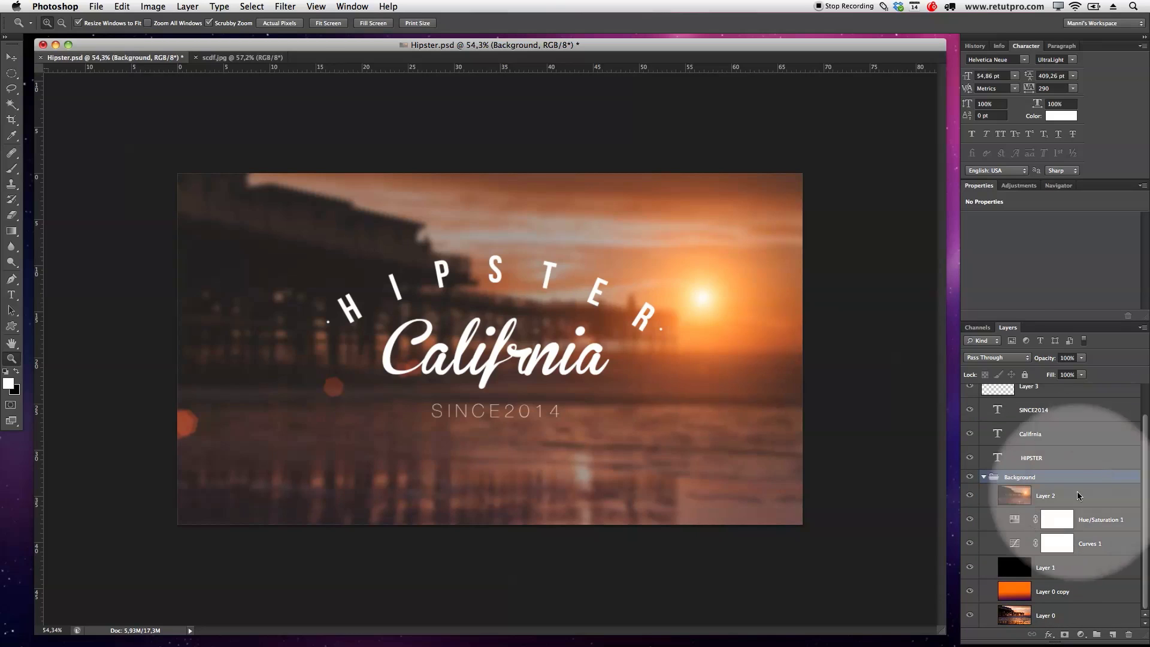
left_click_drag(976, 461, 974, 366)
scroll(1055, 583, "down", 1)
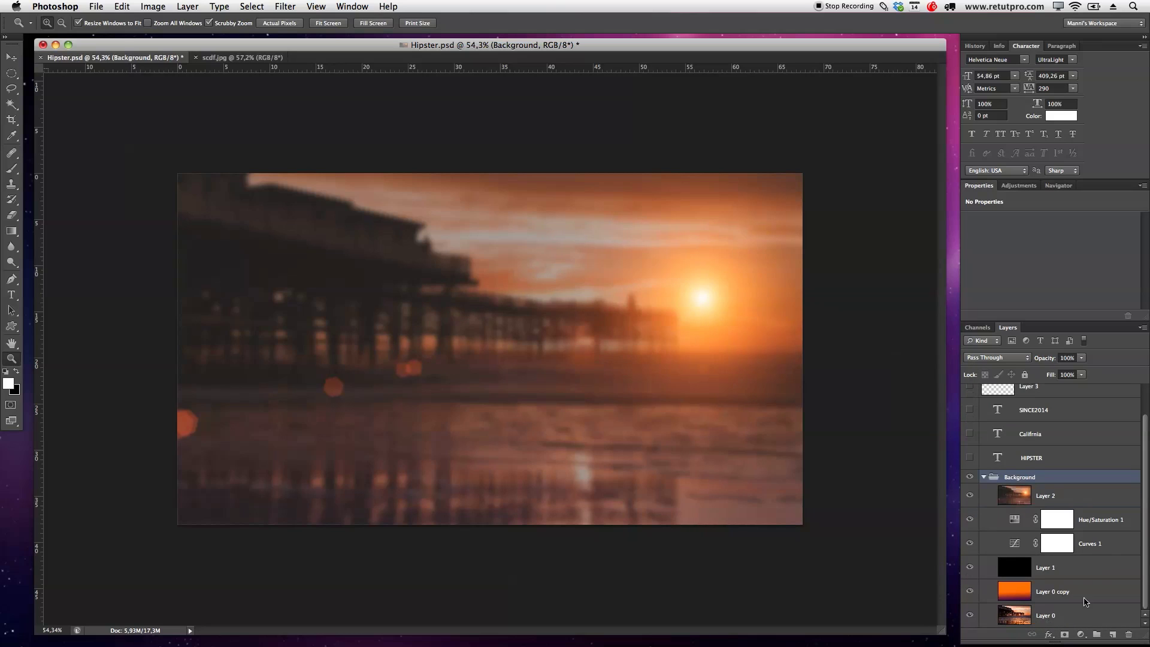
left_click(970, 496)
left_click(1090, 543)
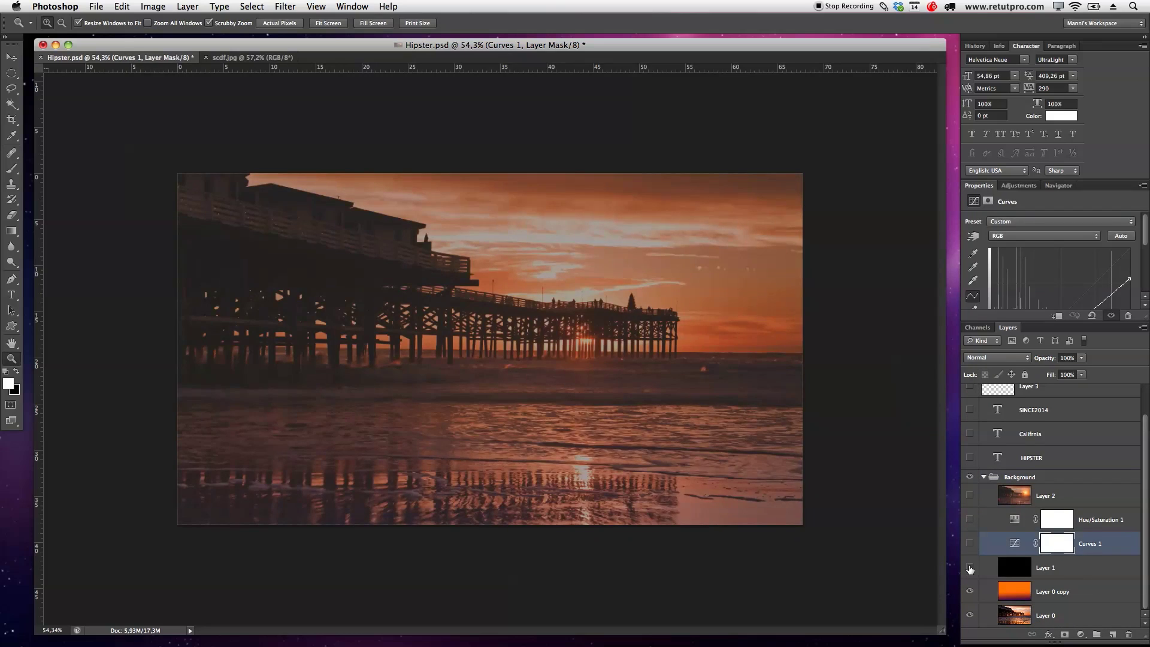
left_click_drag(969, 519, 969, 543)
left_click_drag(970, 594, 969, 567)
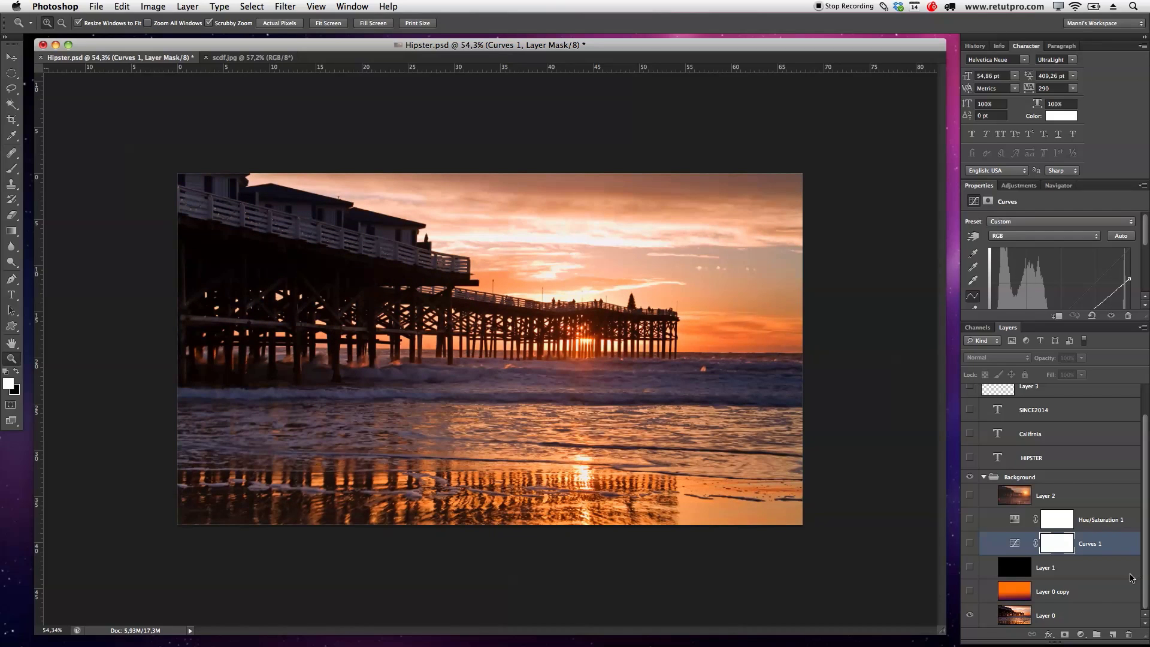
Select Layer 0 copy and toggle its visibility to compare the orange tint.
left_click(1103, 612)
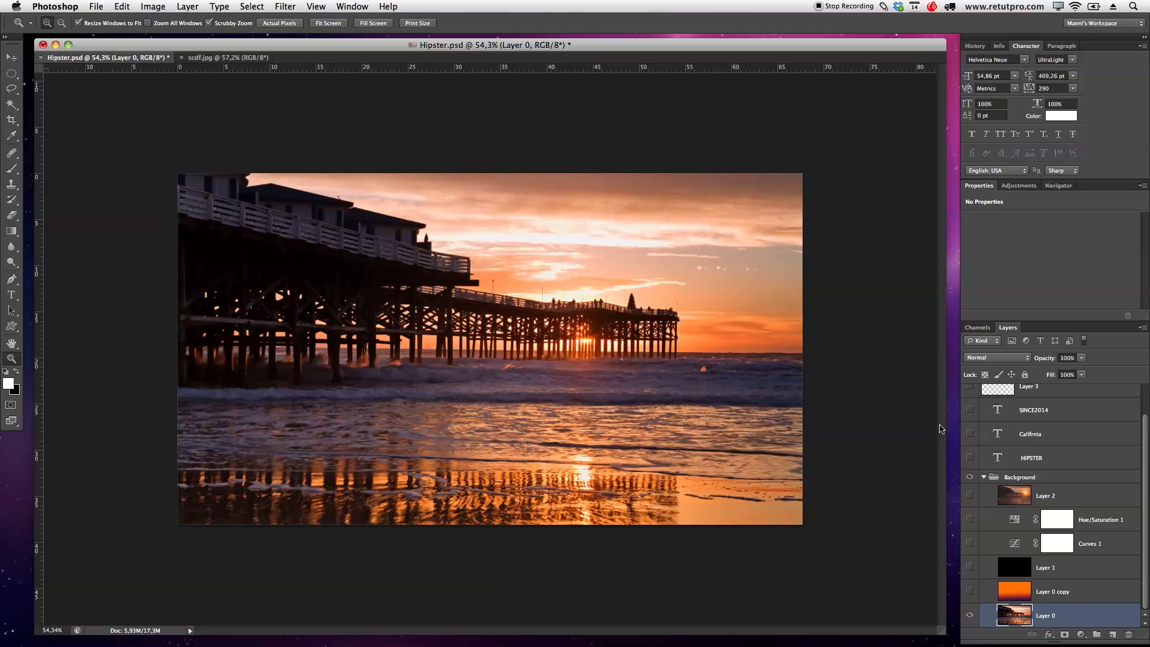
left_click(1076, 592)
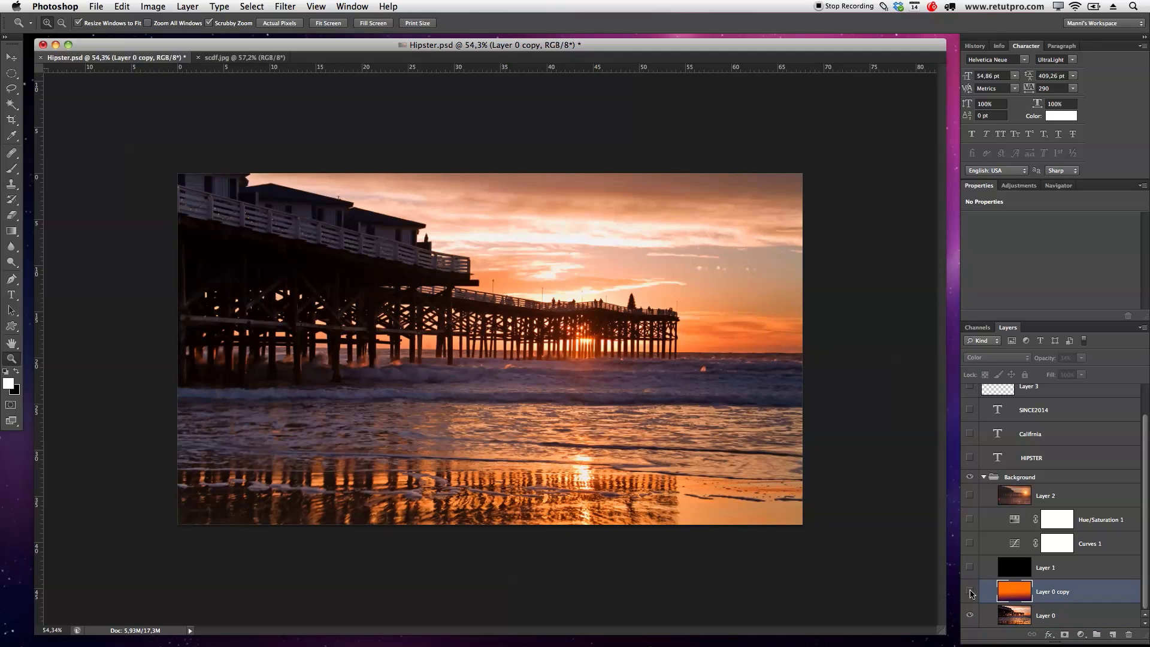
left_click(1020, 598)
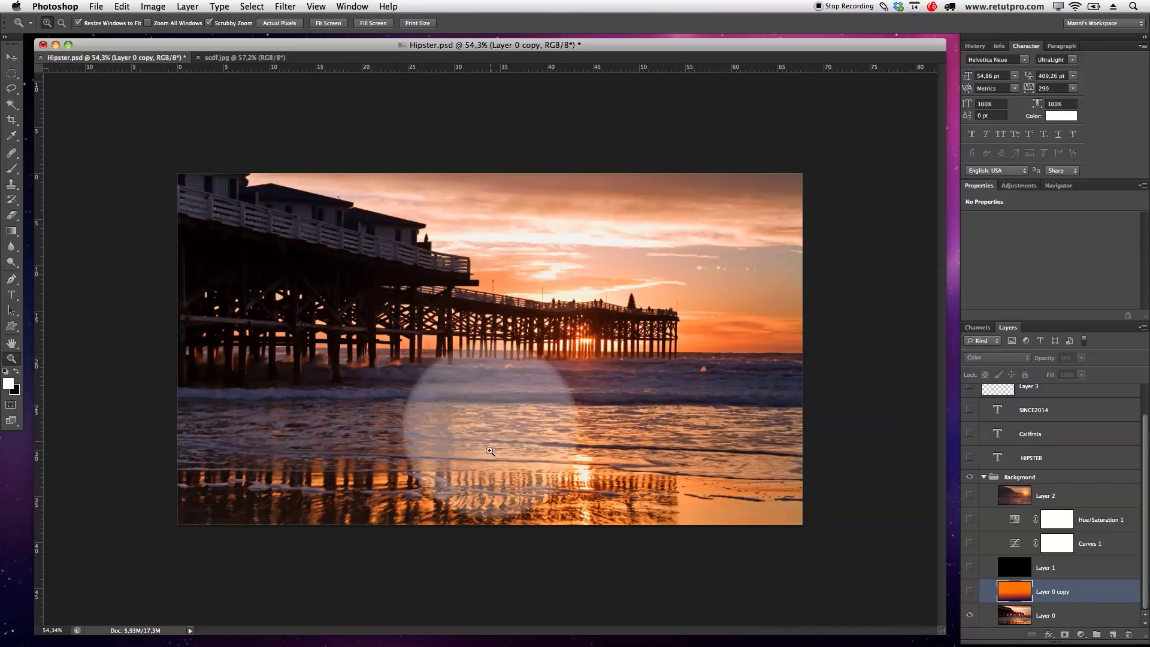
left_click(969, 592)
left_click(970, 593)
left_click(970, 592)
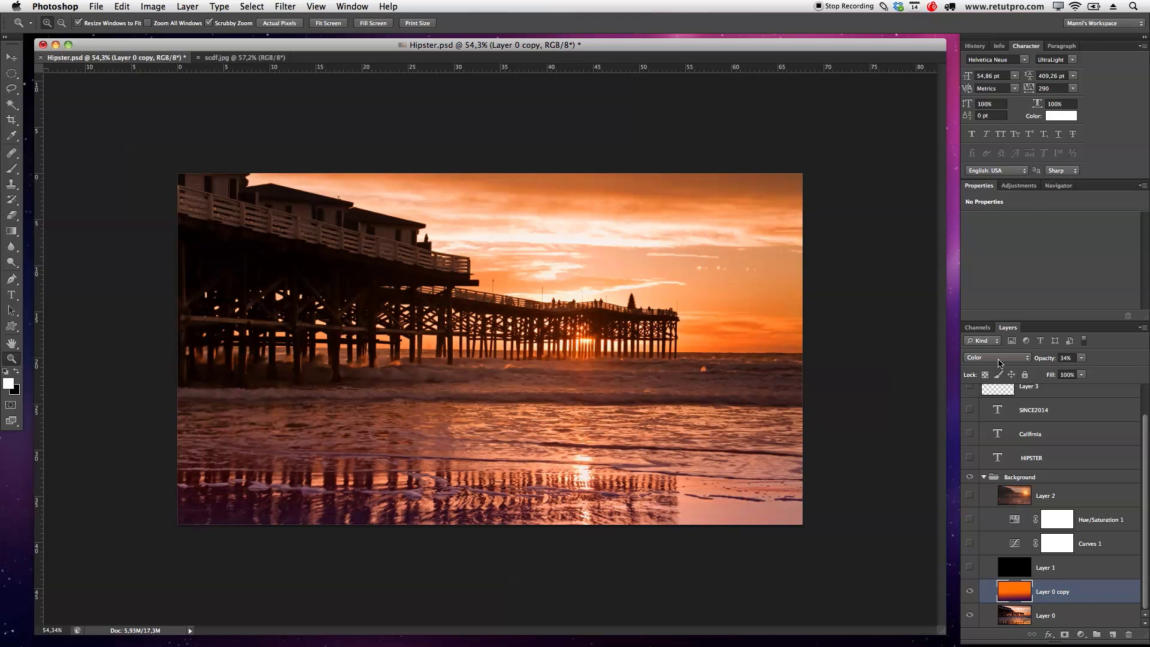
Set Layer 0 copy to Color blend mode at 37% opacity.
left_click(998, 358)
left_click(991, 126)
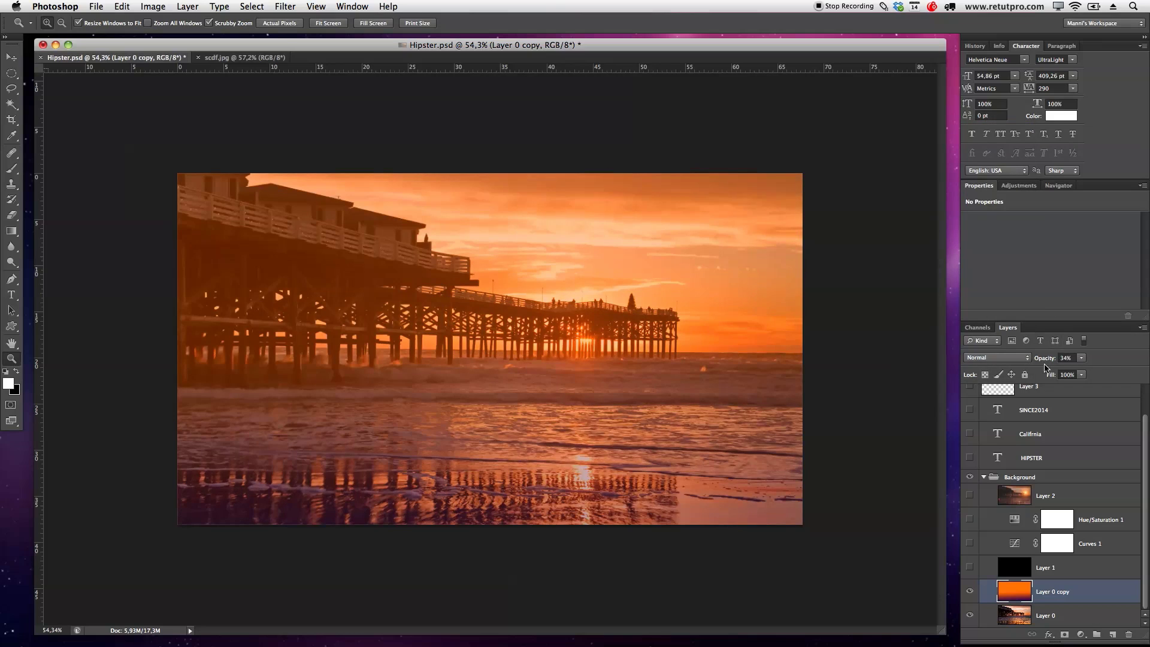
left_click_drag(1045, 366, 1144, 369)
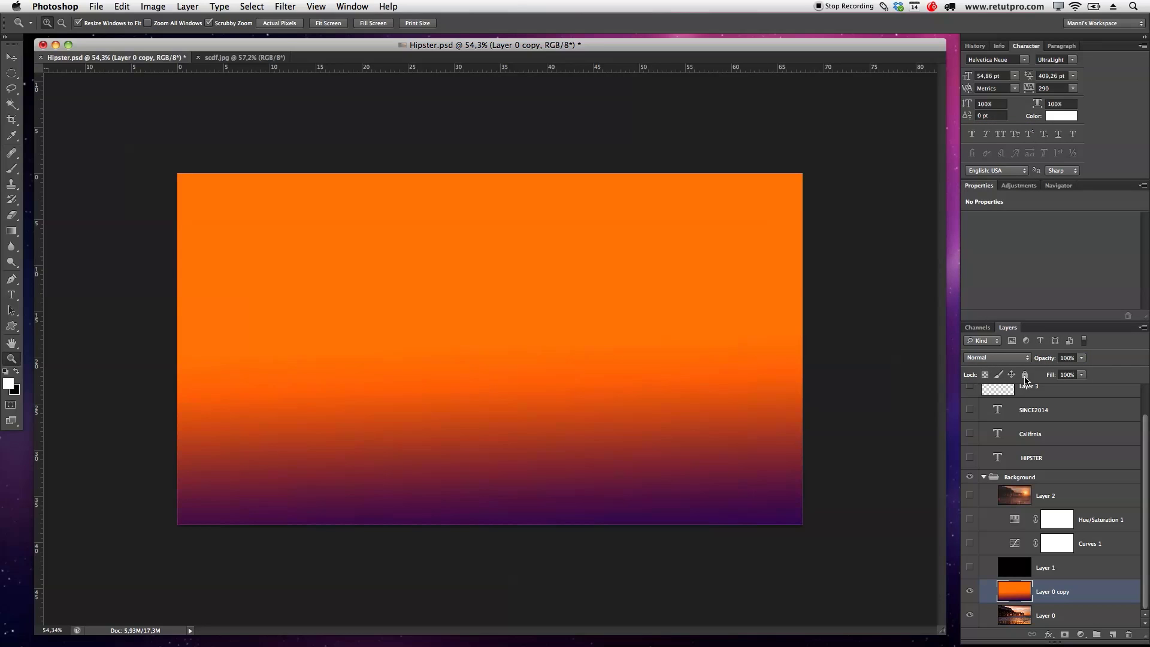
left_click(1020, 360)
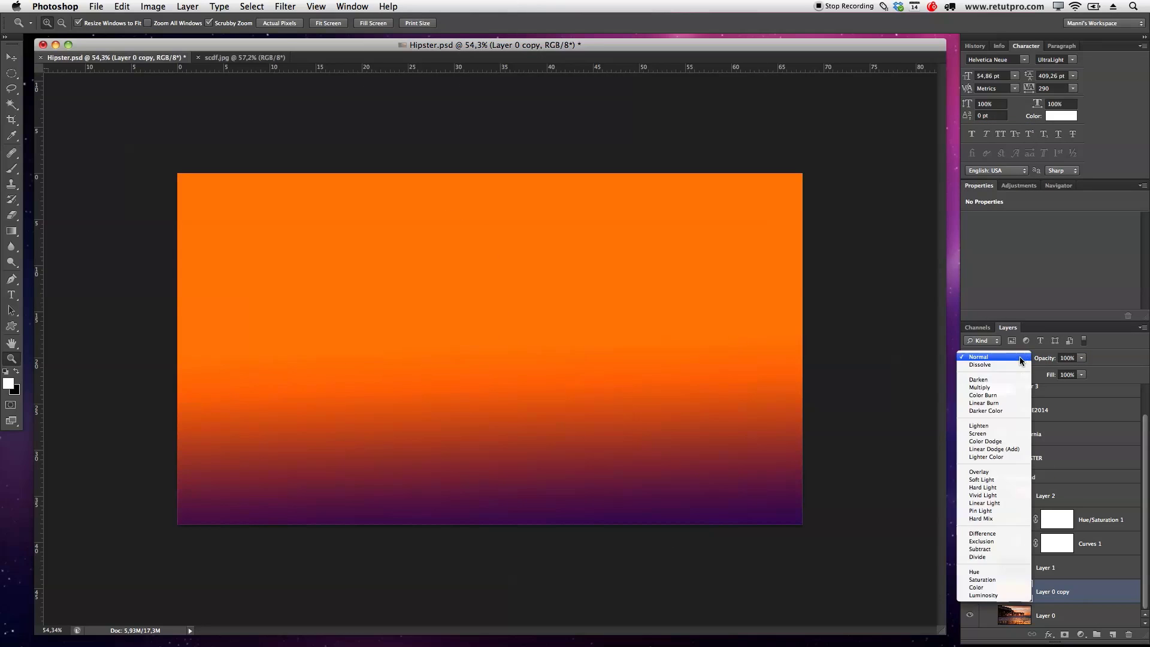
left_click(980, 590)
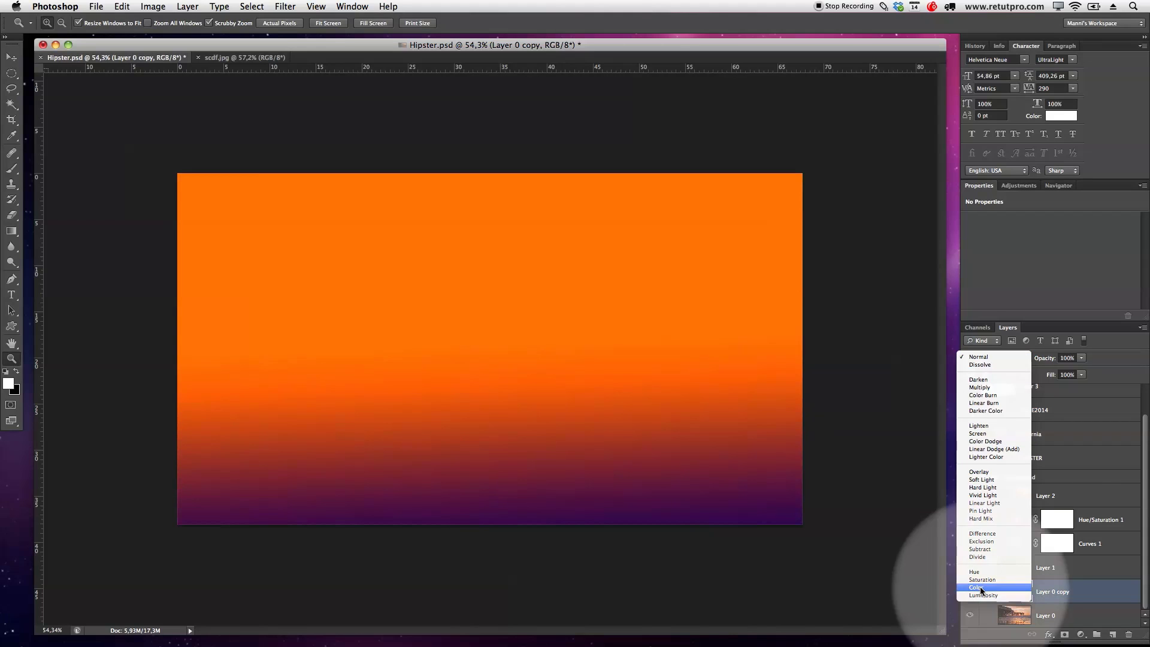
left_click_drag(1049, 361, 1010, 367)
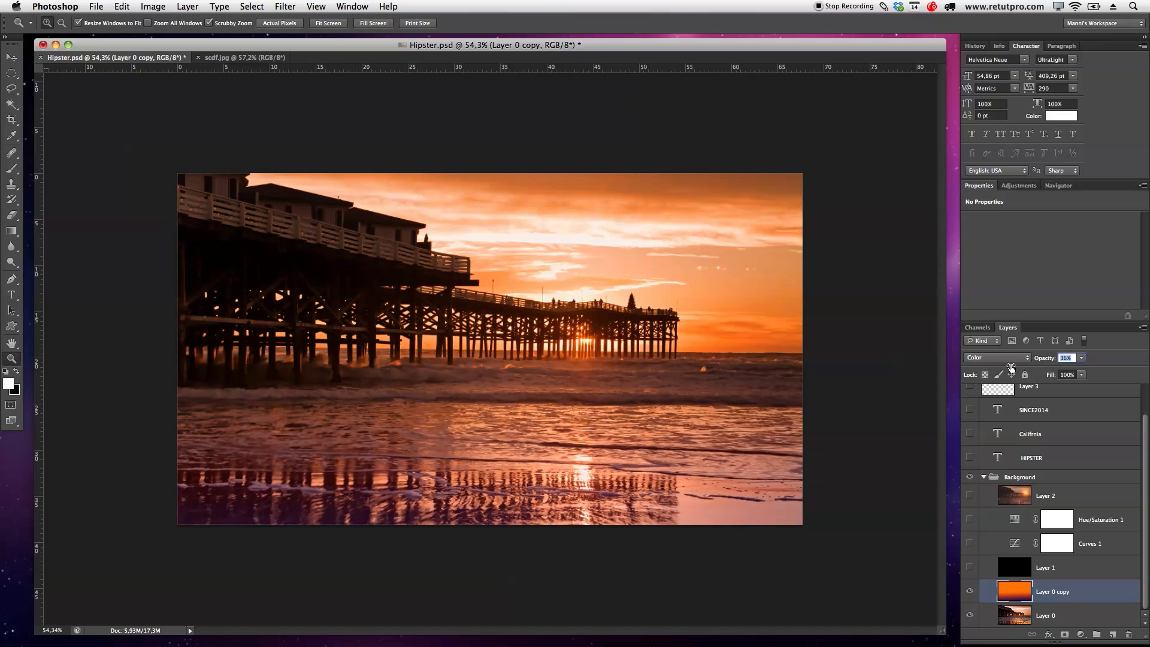
key("Return")
Toggle the orange tint layer, Layer 0 copy, off and back on.
left_click(970, 592)
left_click(970, 592)
left_click(969, 592)
left_click(970, 592)
Select the black Layer 1 and leave it visible at 11% opacity after comparing.
left_click(1054, 568)
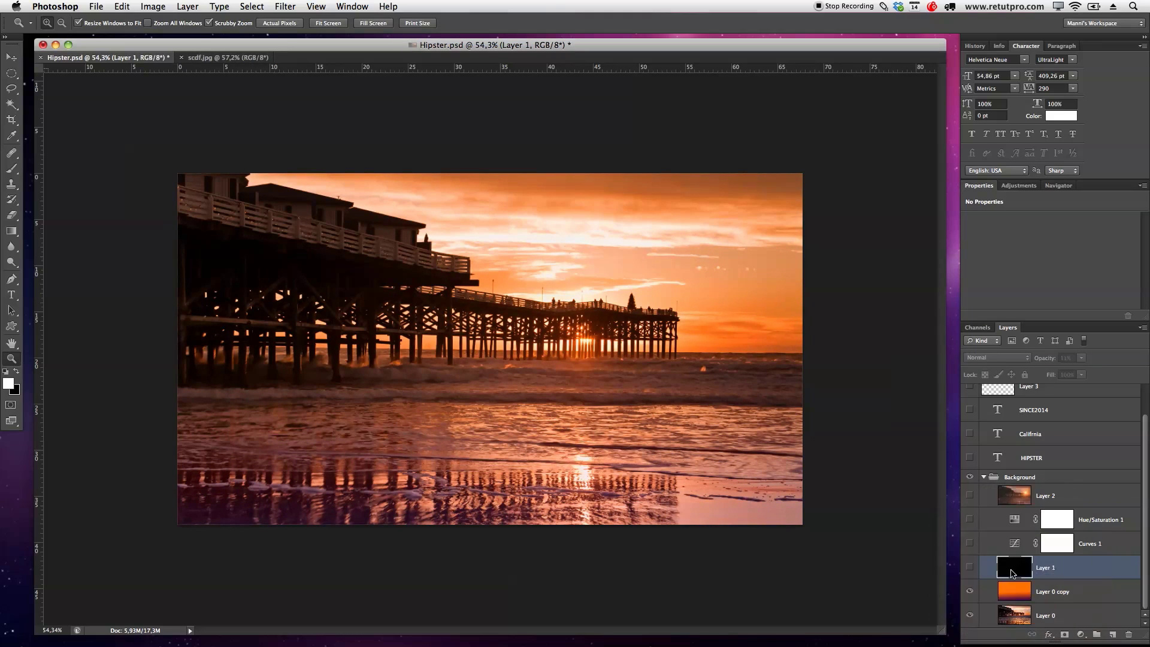
left_click(969, 568)
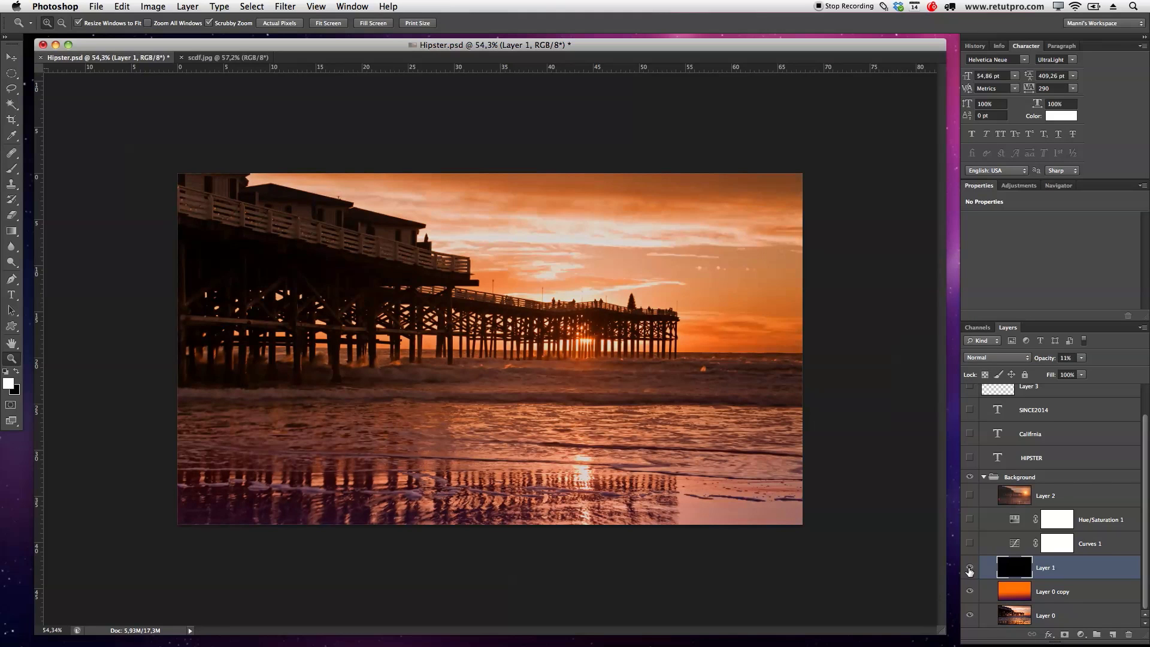
left_click(969, 569)
left_click(970, 570)
left_click(970, 569)
left_click(969, 569)
left_click(969, 568)
left_click(970, 569)
left_click(969, 569)
left_click(970, 569)
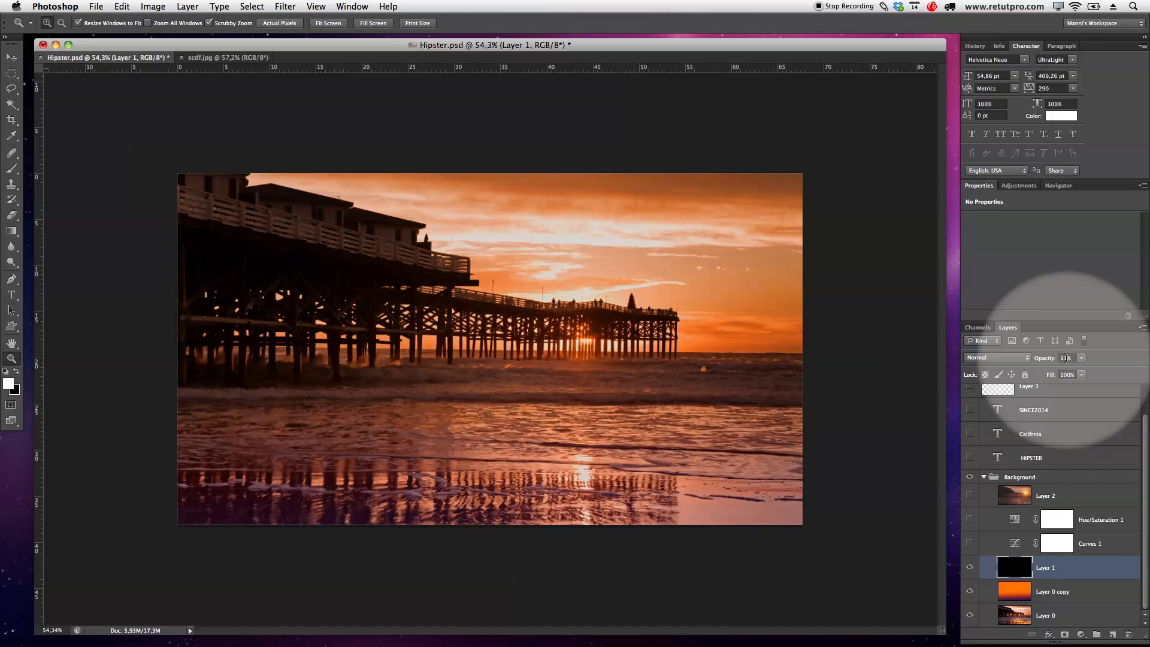
Turn on Curves 1 and reshape its RGB curve, raising the highlights and adjusting the shadow point.
left_click(969, 543)
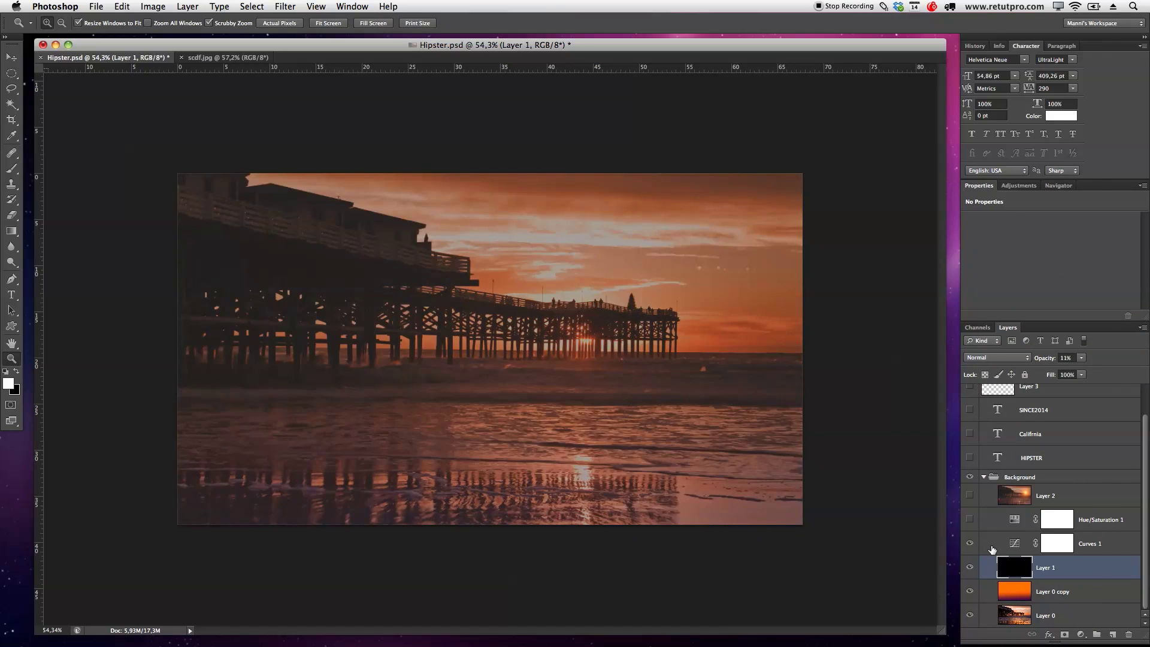
left_click(1057, 543)
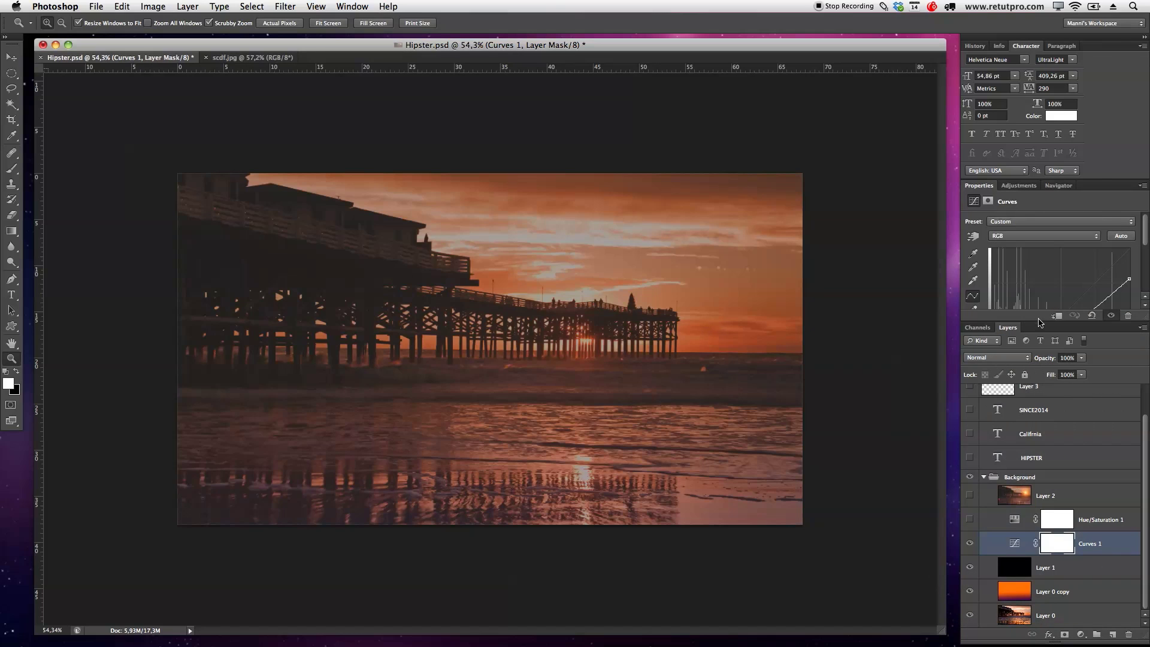
left_click_drag(1039, 323, 1039, 415)
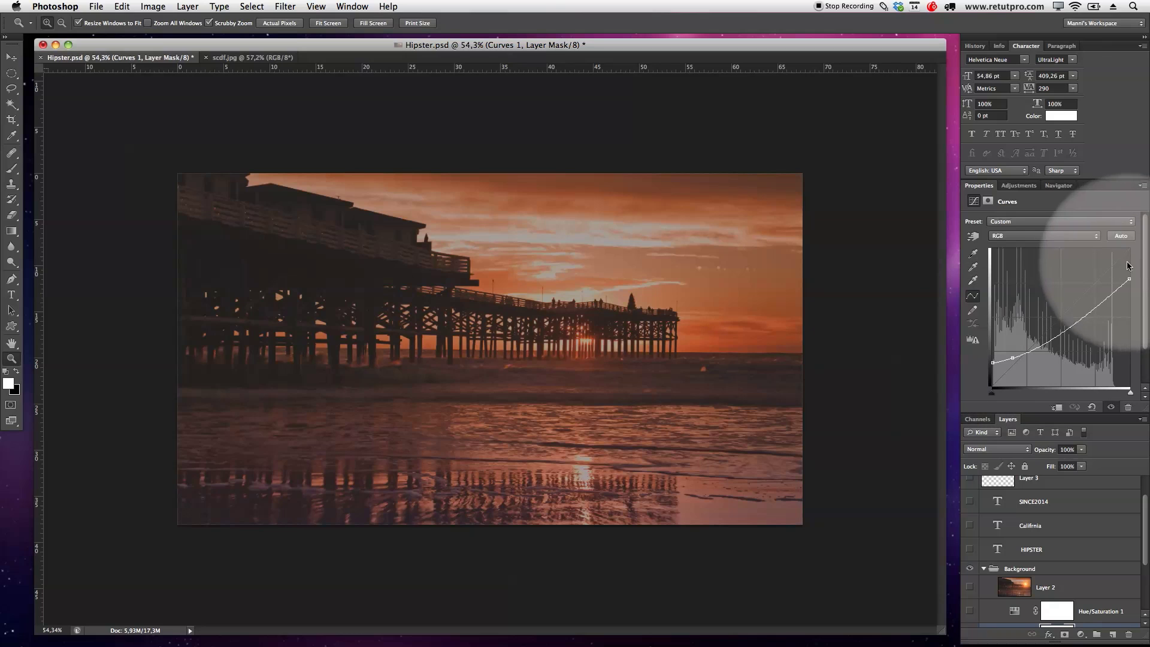
mouse_move(1129, 279)
left_mouse_down()
mouse_move(1129, 254)
mouse_move(1129, 290)
left_mouse_up()
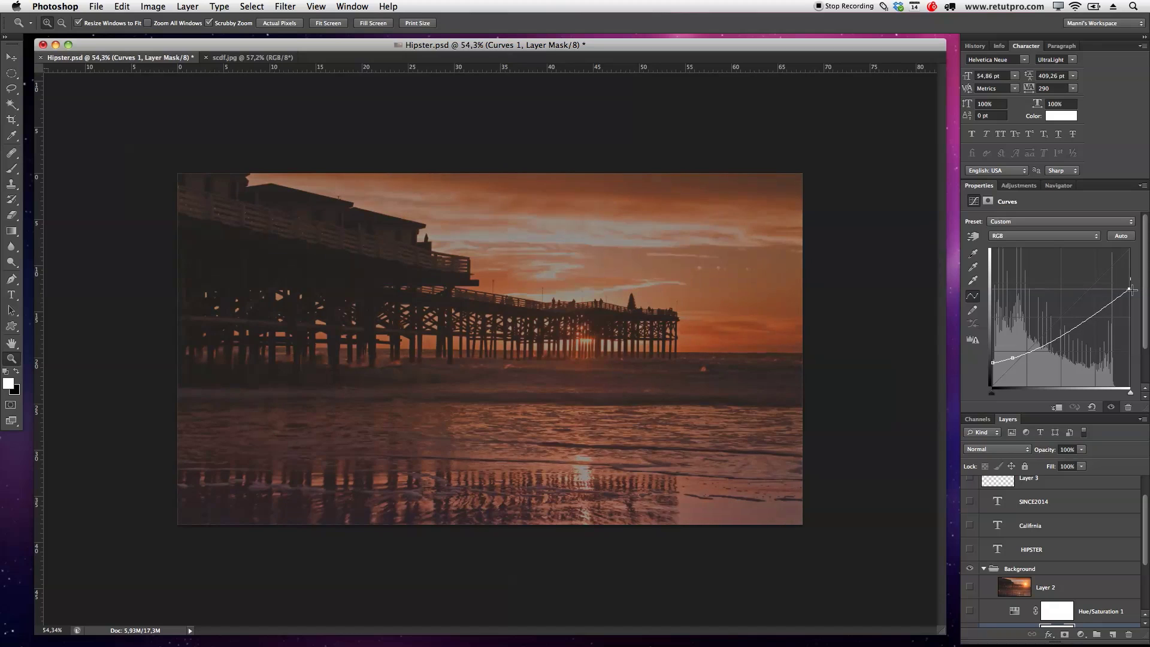
left_click(1010, 359)
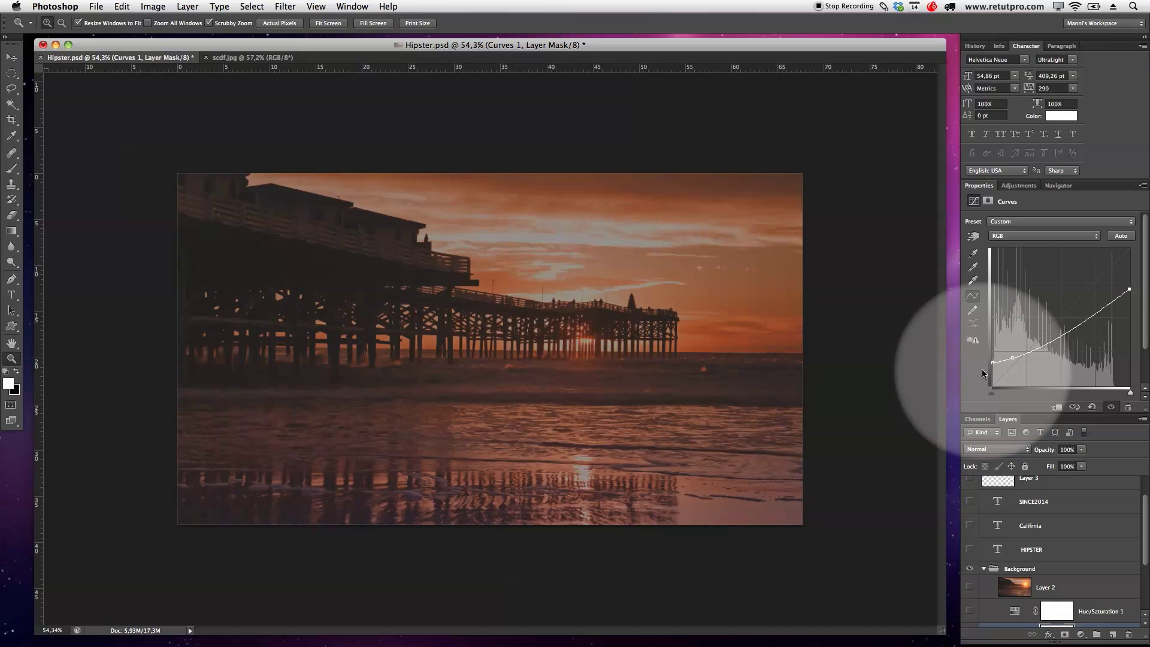
mouse_move(992, 362)
left_mouse_down()
mouse_move(992, 388)
mouse_move(988, 362)
left_mouse_up()
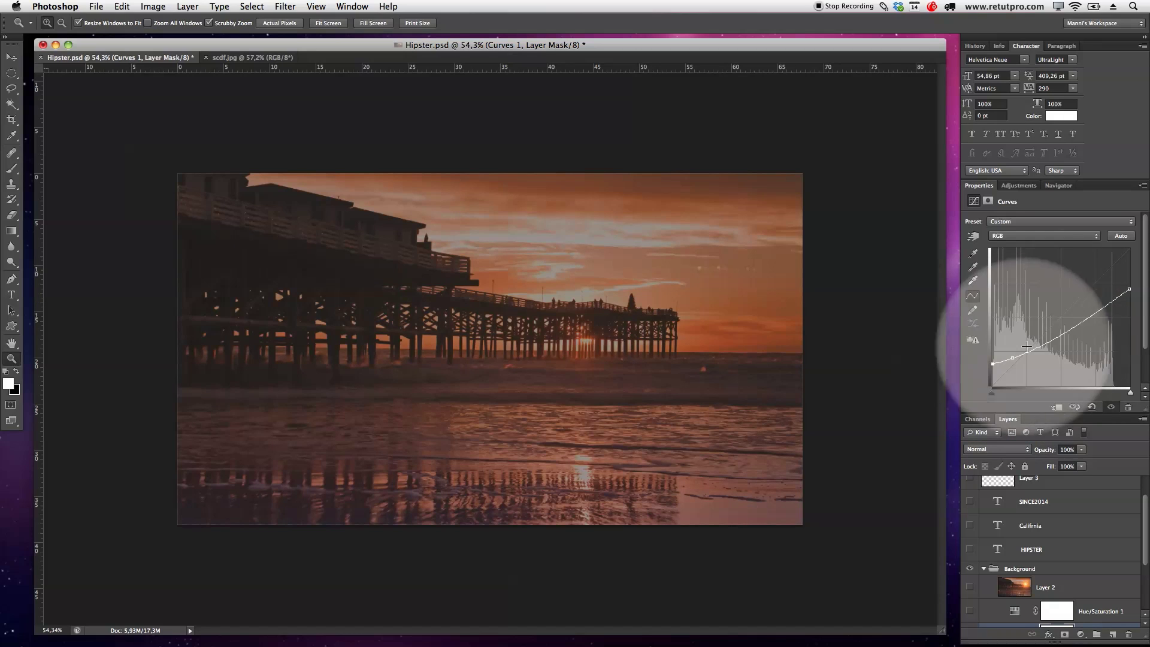
left_click_drag(1042, 412, 1041, 281)
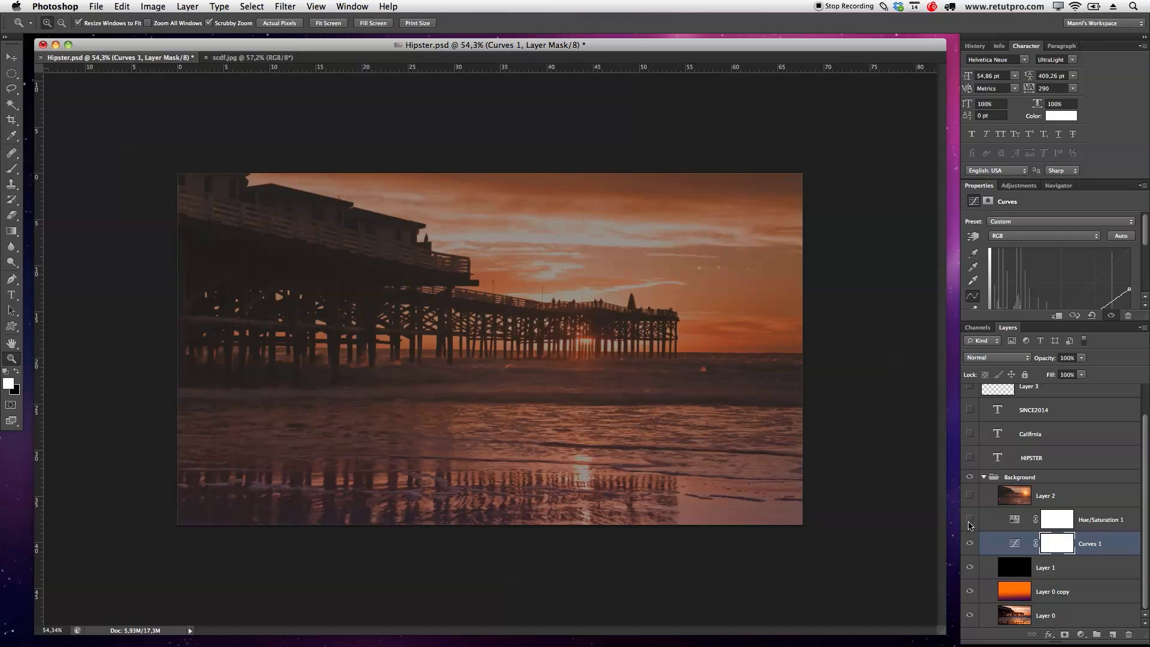
Show the blurred sunset layer, Layer 2, and make it the active layer.
left_click(1013, 519)
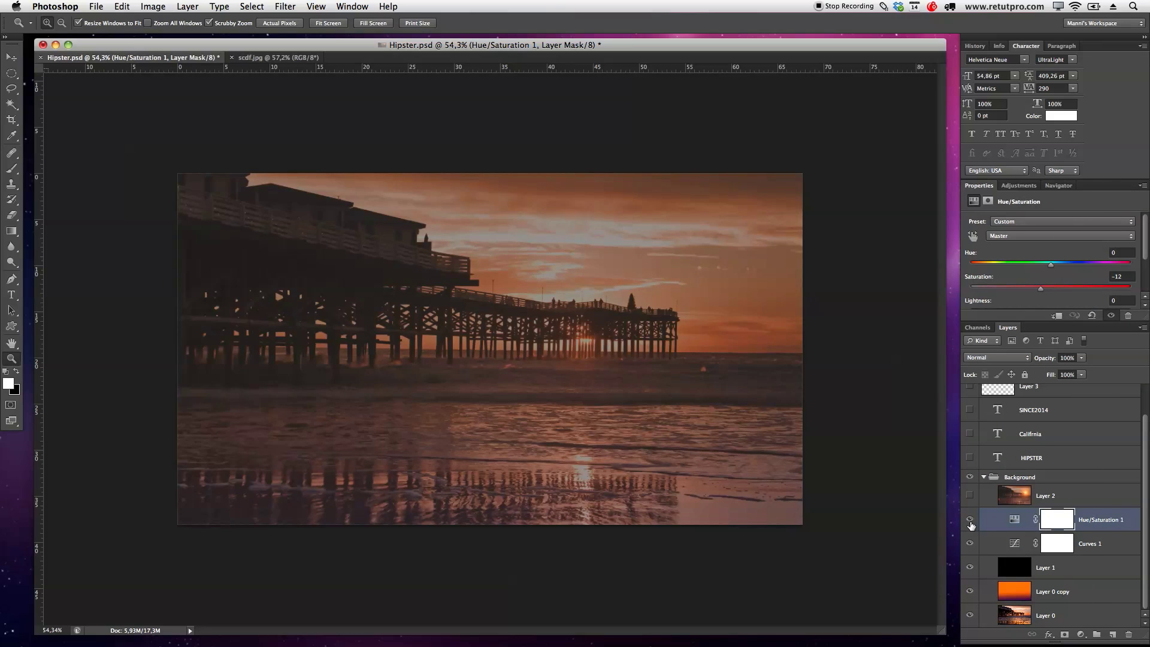
left_click(970, 495)
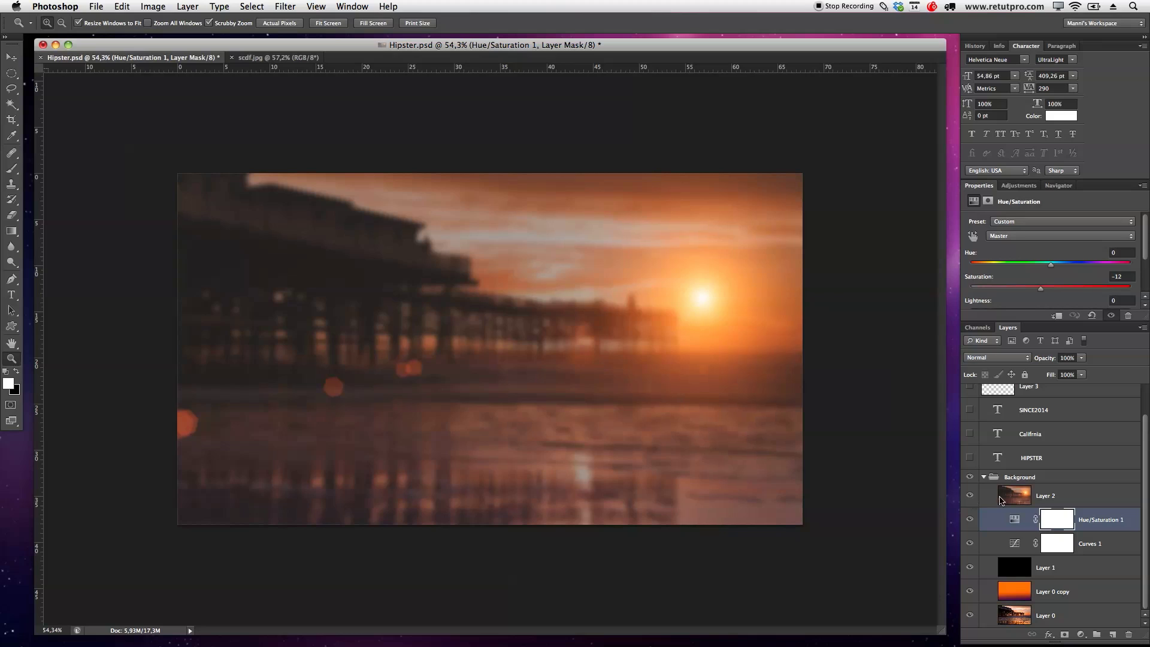
left_click(1064, 494)
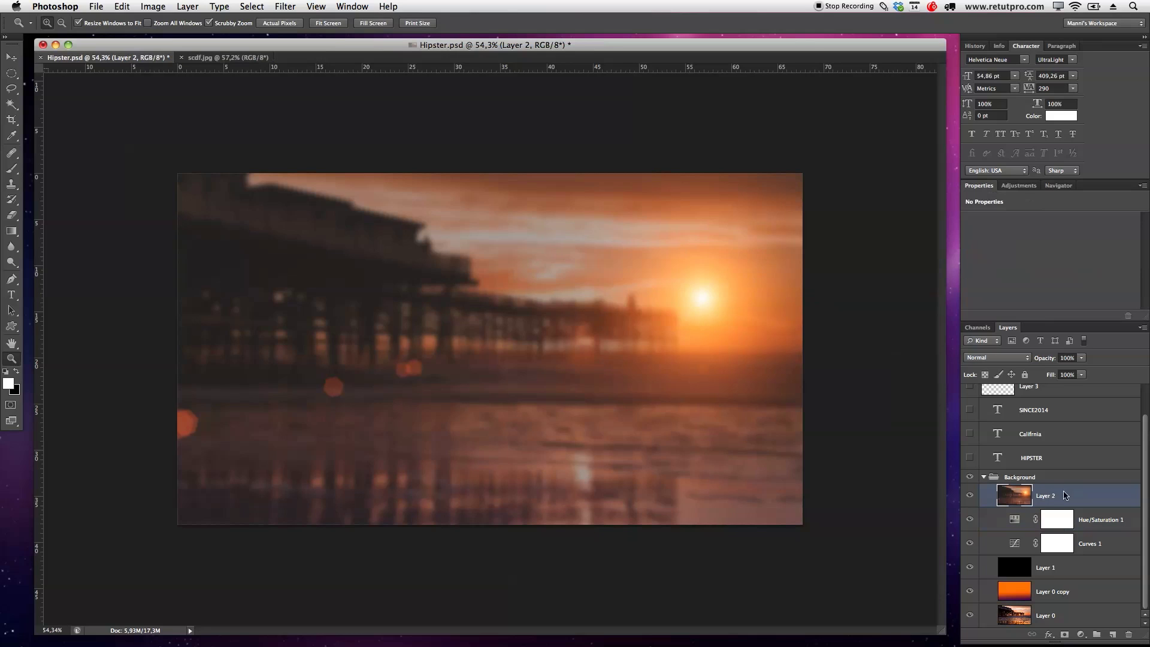
Apply a Gaussian Blur with an 8-pixel radius to Layer 2.
left_click(286, 6)
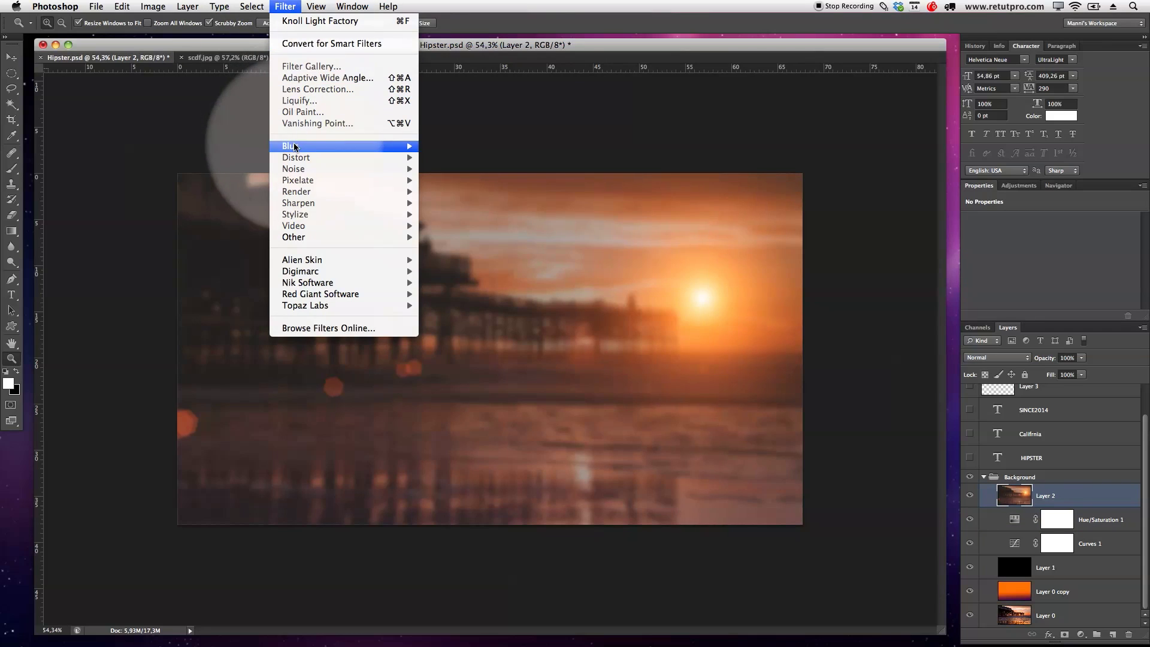
mouse_move(407, 146)
left_click(455, 238)
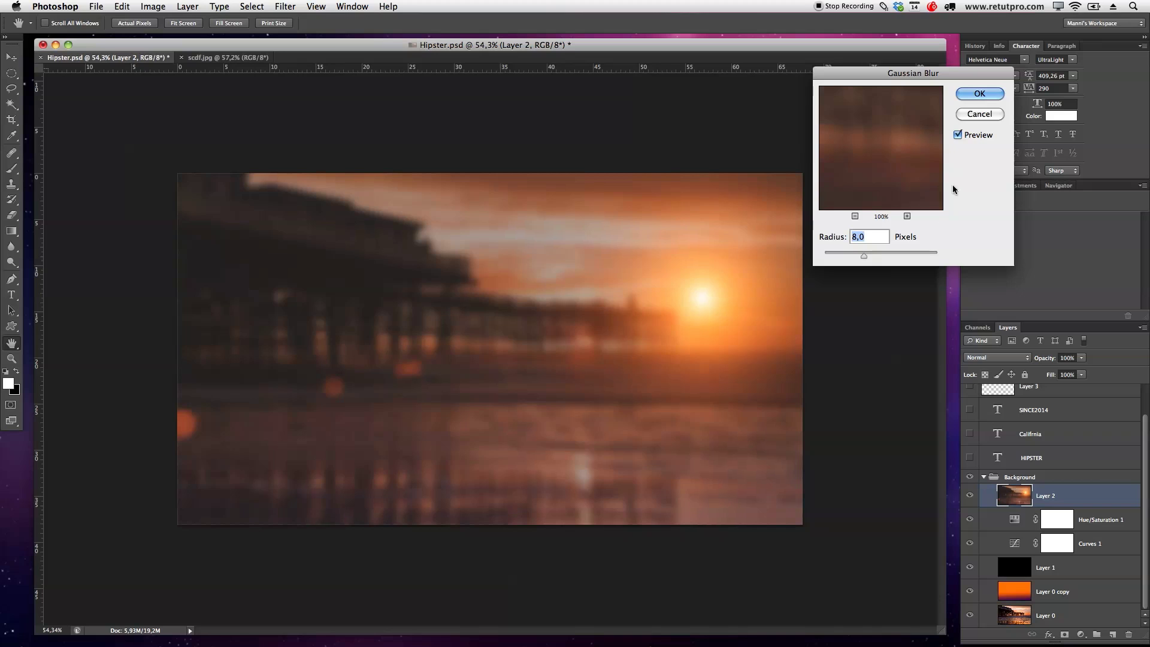
left_click_drag(886, 157, 897, 187)
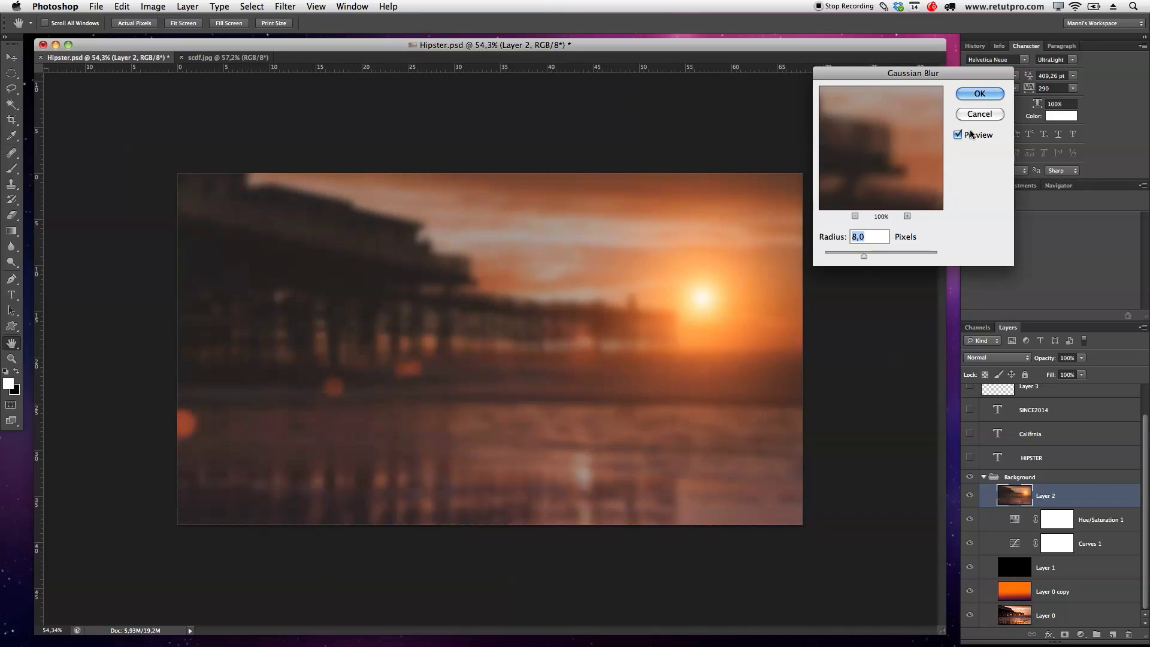
left_click(979, 94)
key("z")
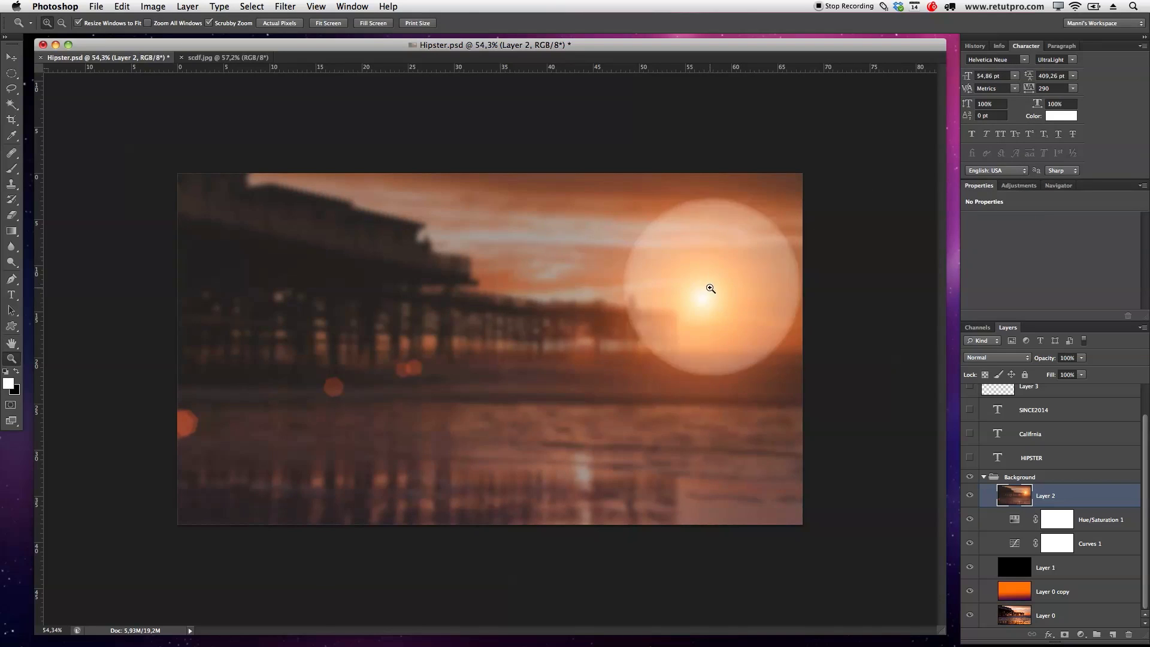
left_click(315, 6)
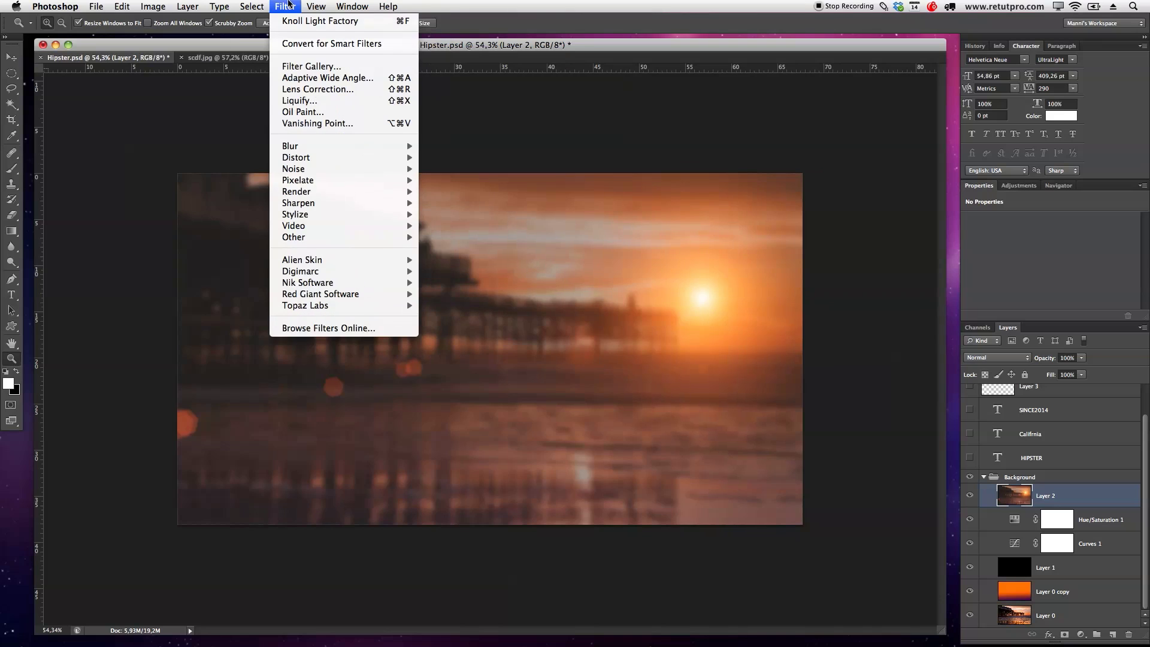
mouse_move(316, 298)
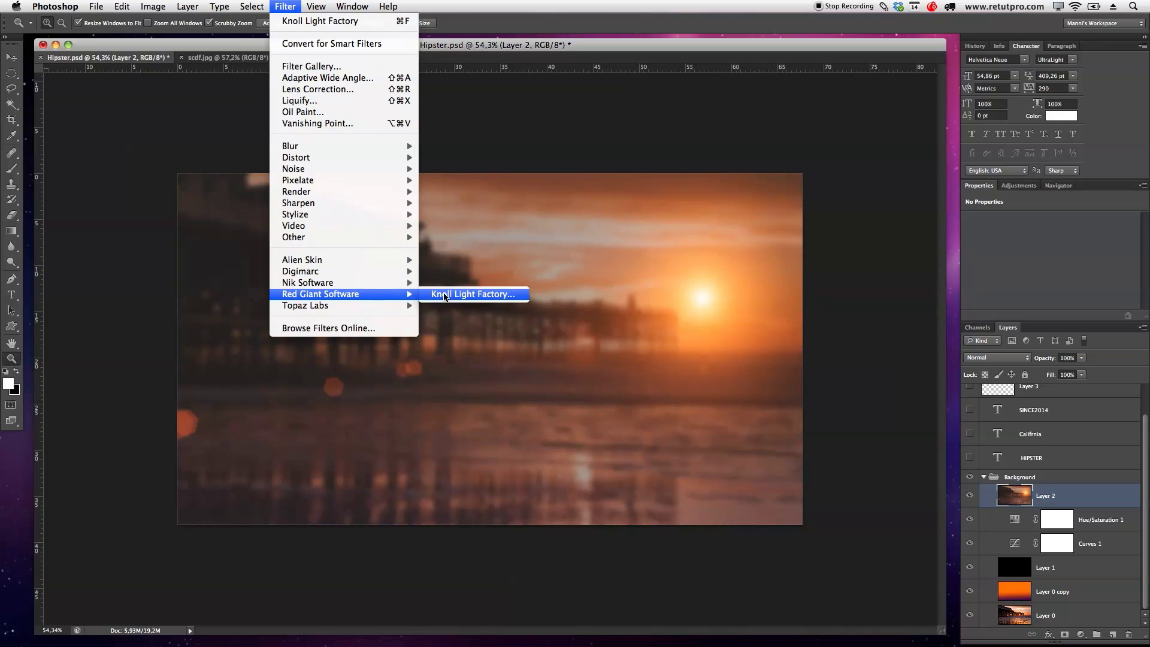
left_click(512, 192)
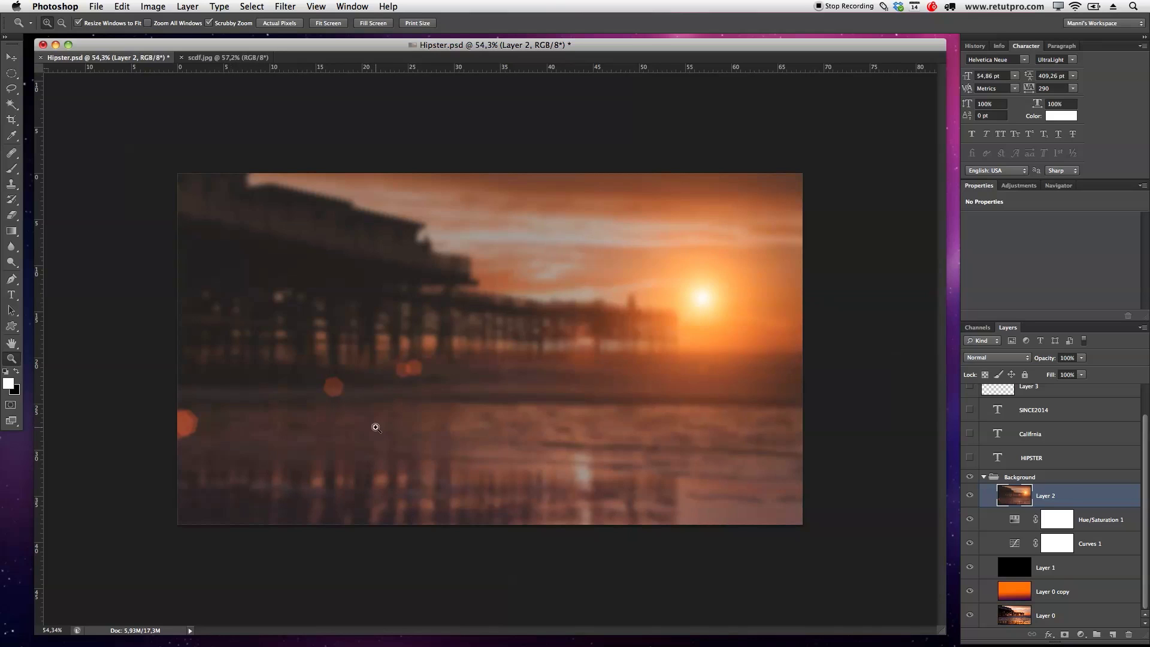
Collapse the Background group and preview the HIPSTER, Califrnia and SINCE2014 layers, then hide them.
left_click(984, 478)
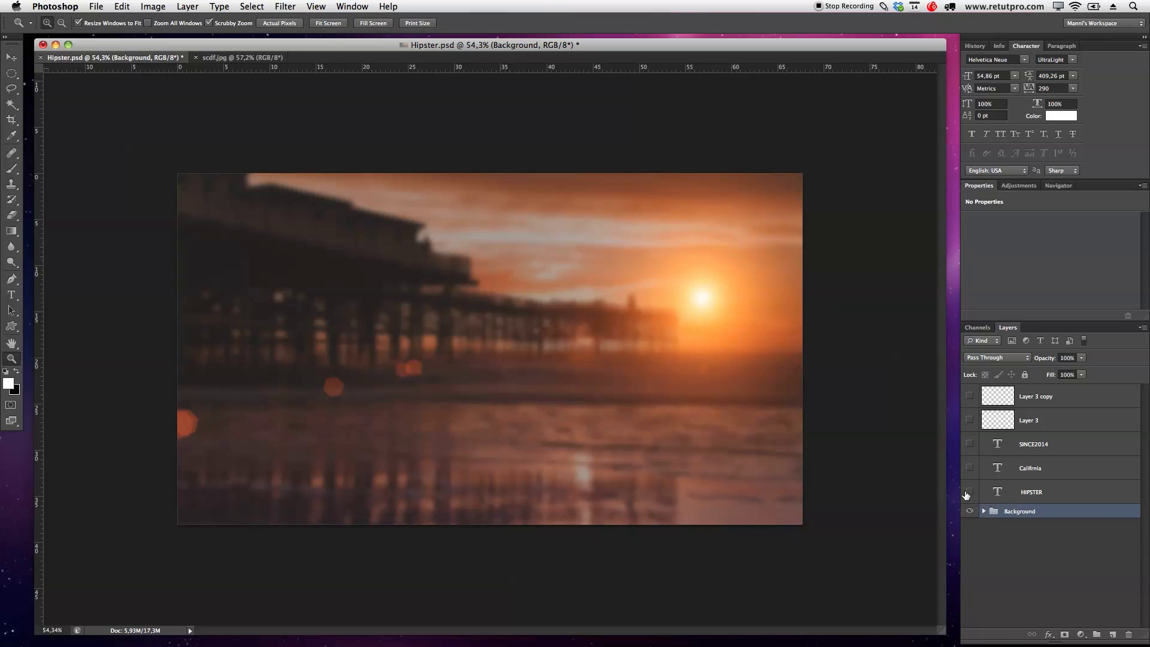
left_click_drag(967, 487, 969, 396)
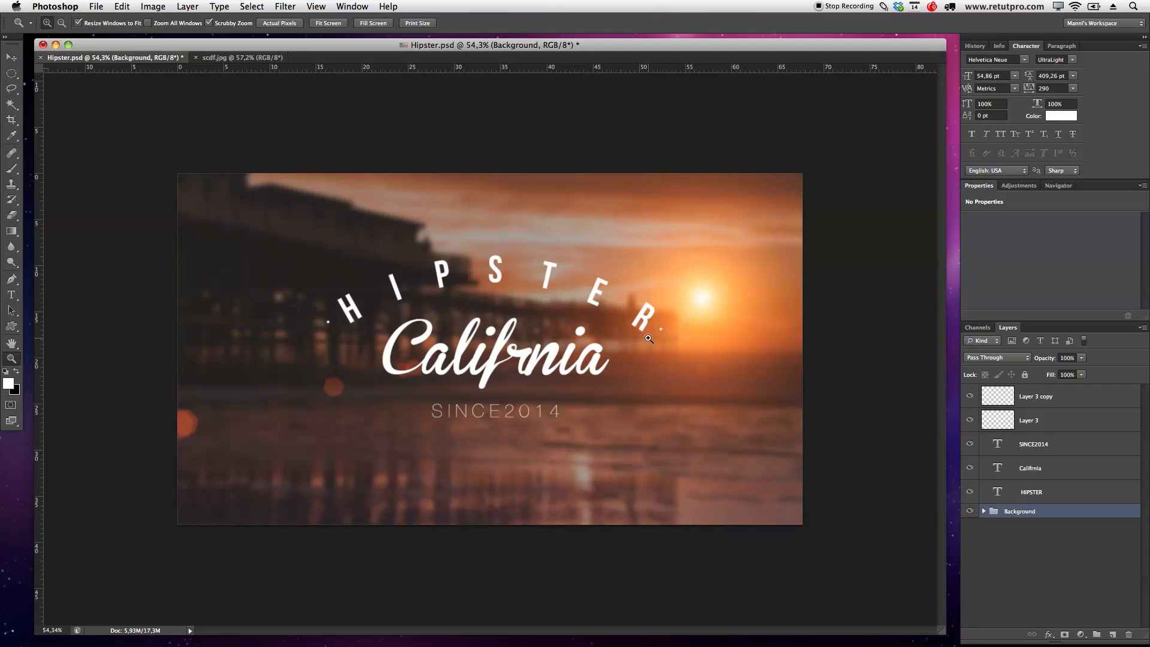
left_click_drag(970, 401, 971, 447)
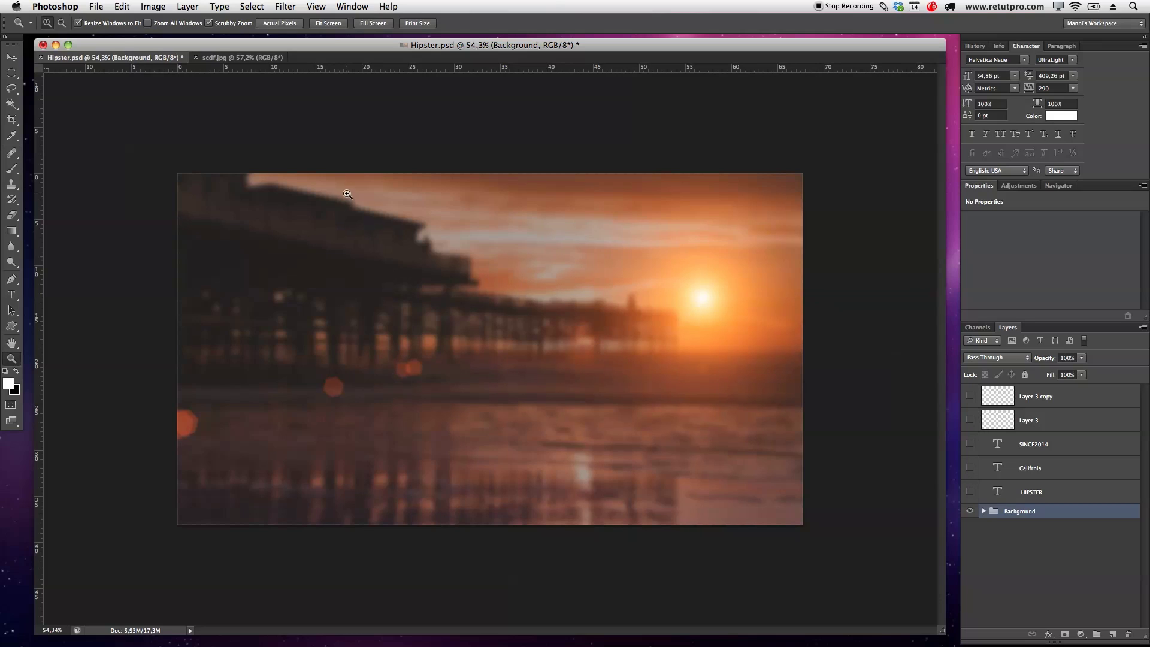
Add a vertical guide at 50% with View > New Guide.
key("f")
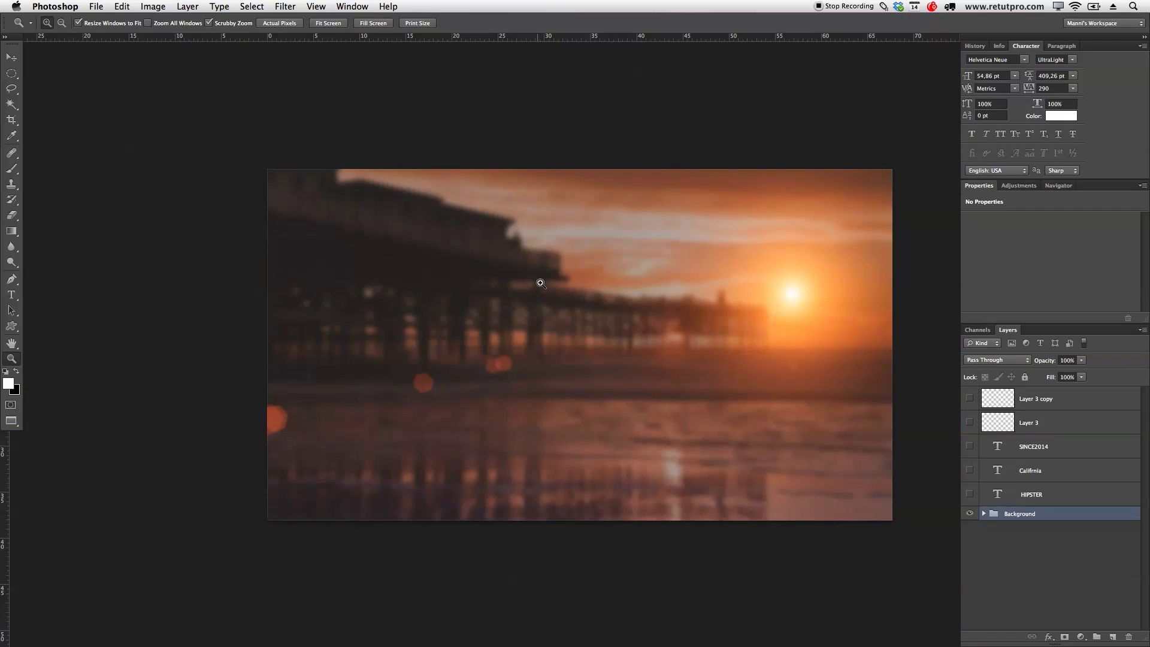
left_click_drag(663, 308, 632, 307)
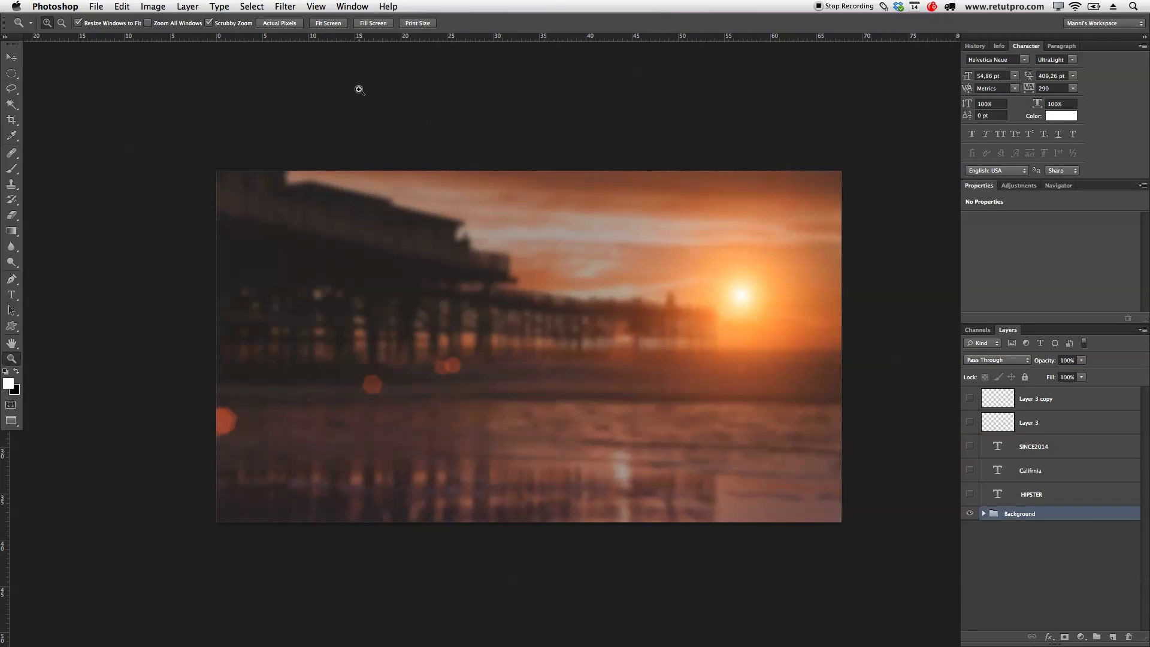
left_click(319, 6)
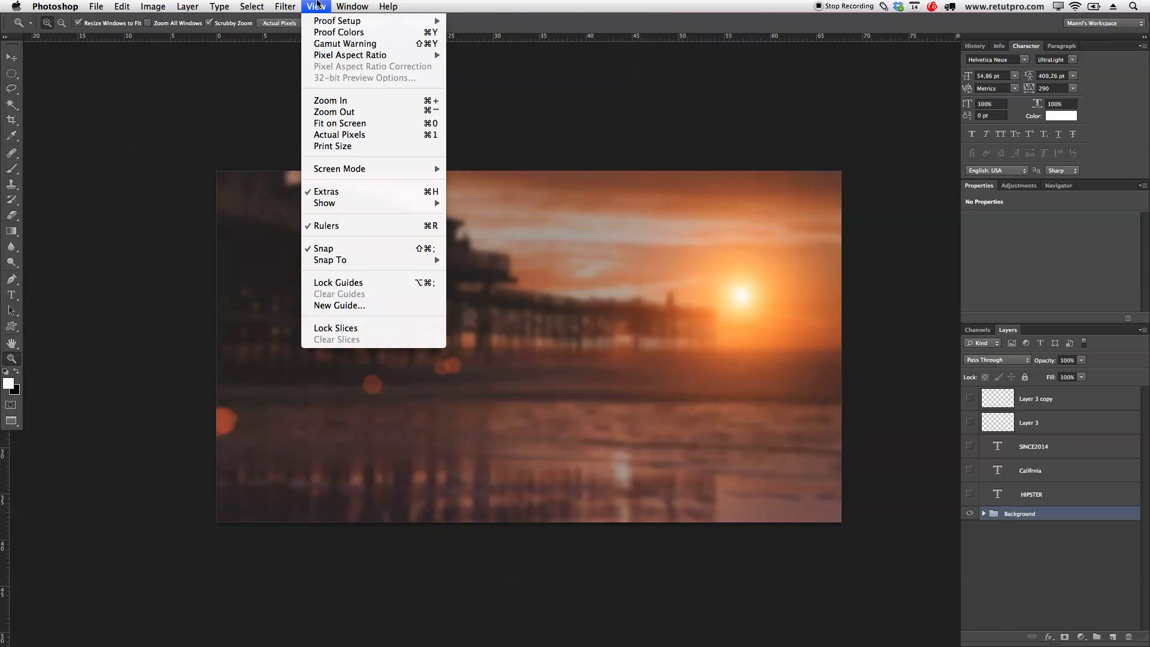
left_click(330, 306)
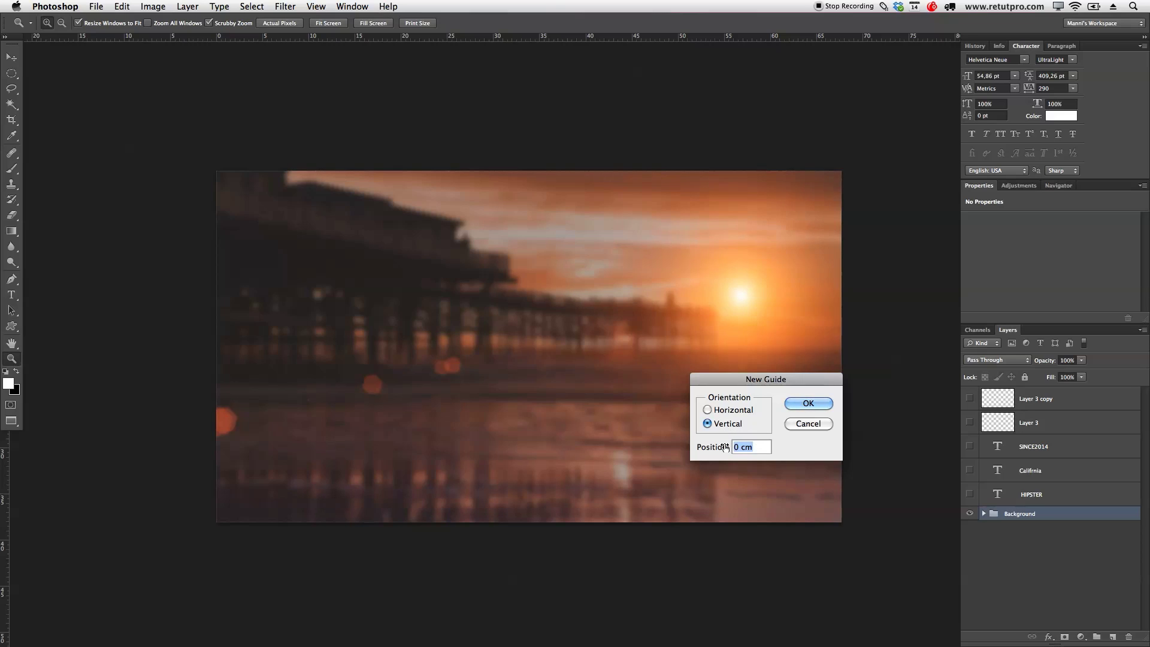
type("50%")
left_click(807, 404)
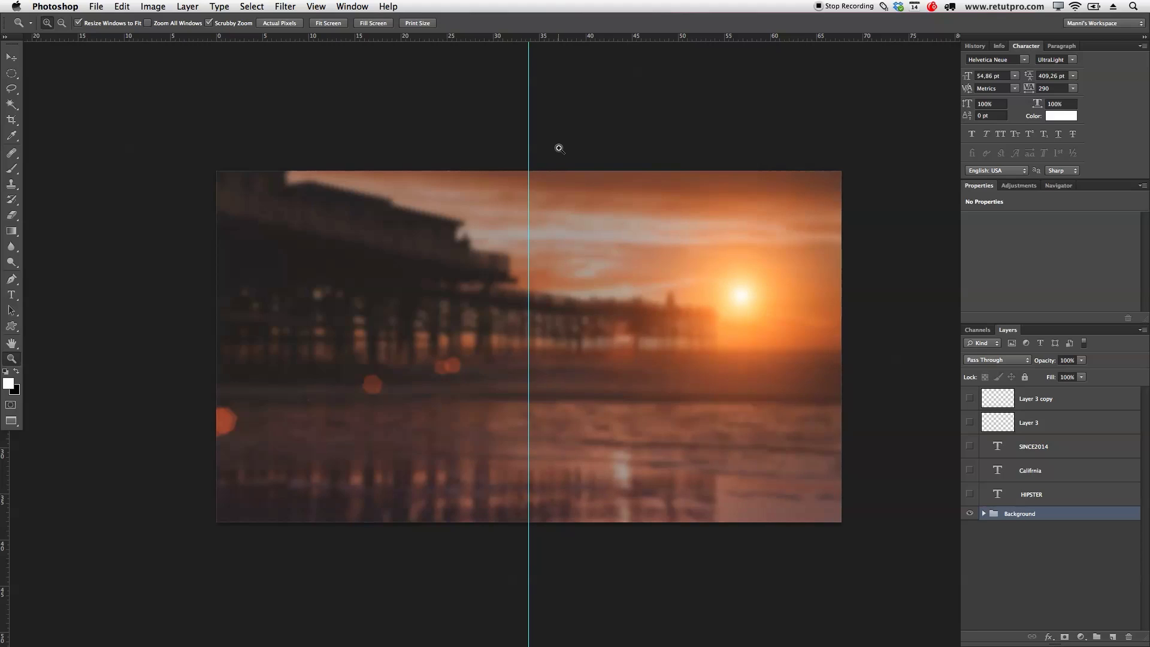
Add a horizontal guide at 50%.
left_click(251, 6)
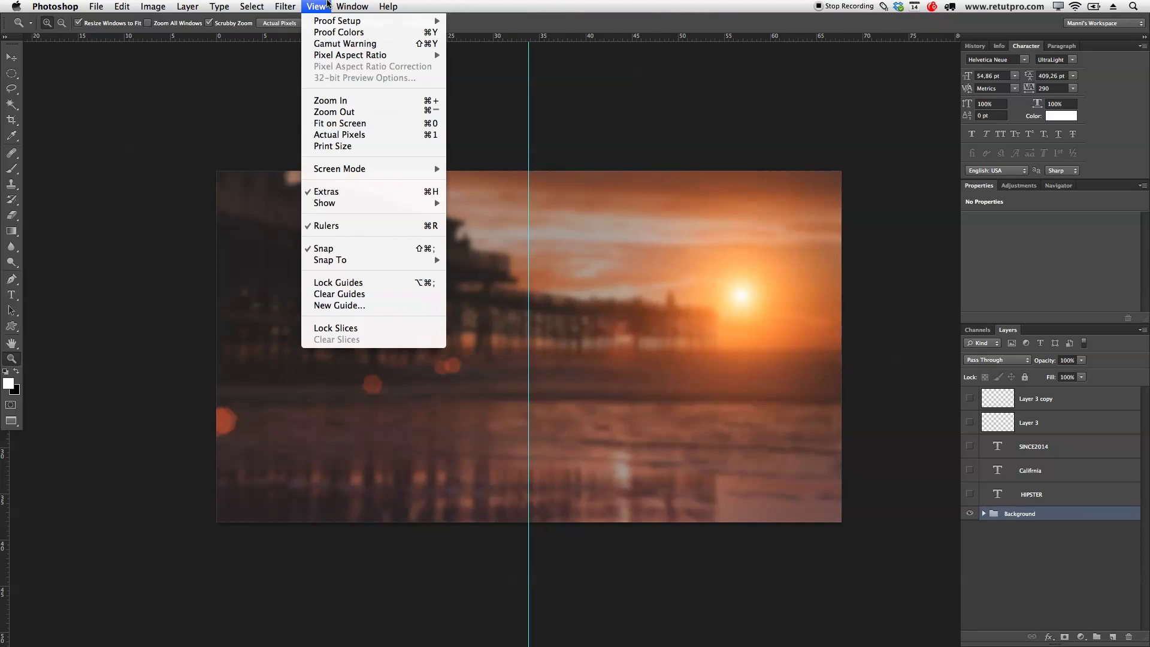
left_click(339, 305)
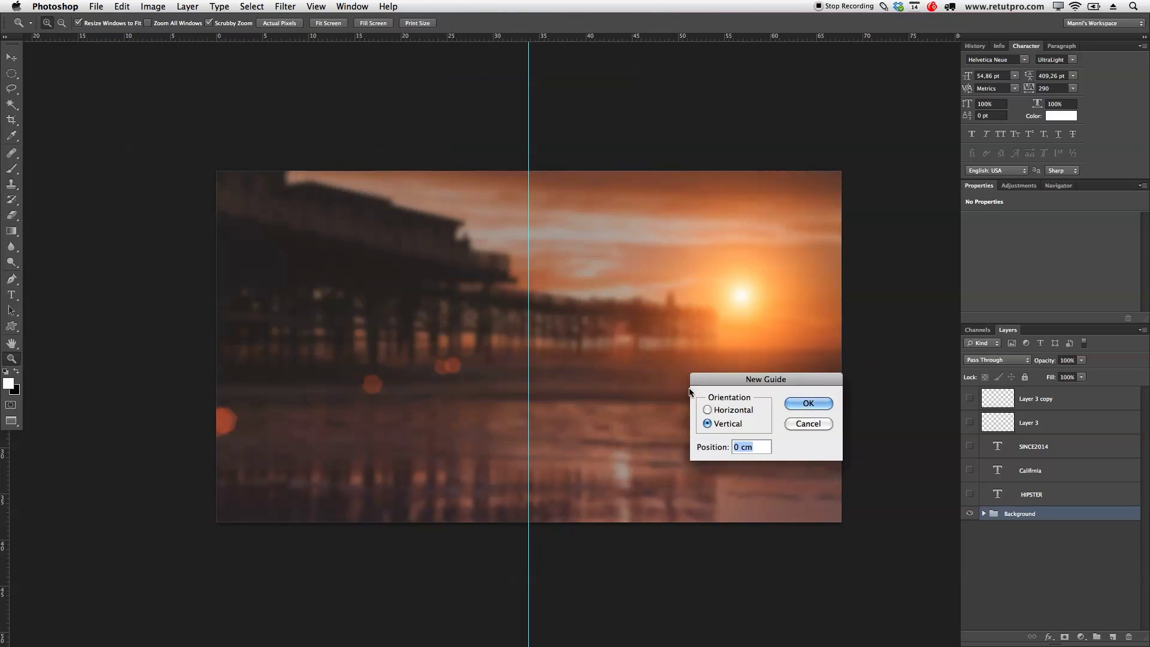
left_click(732, 412)
type("59")
key("BackSpace")
type("0%")
left_click(806, 405)
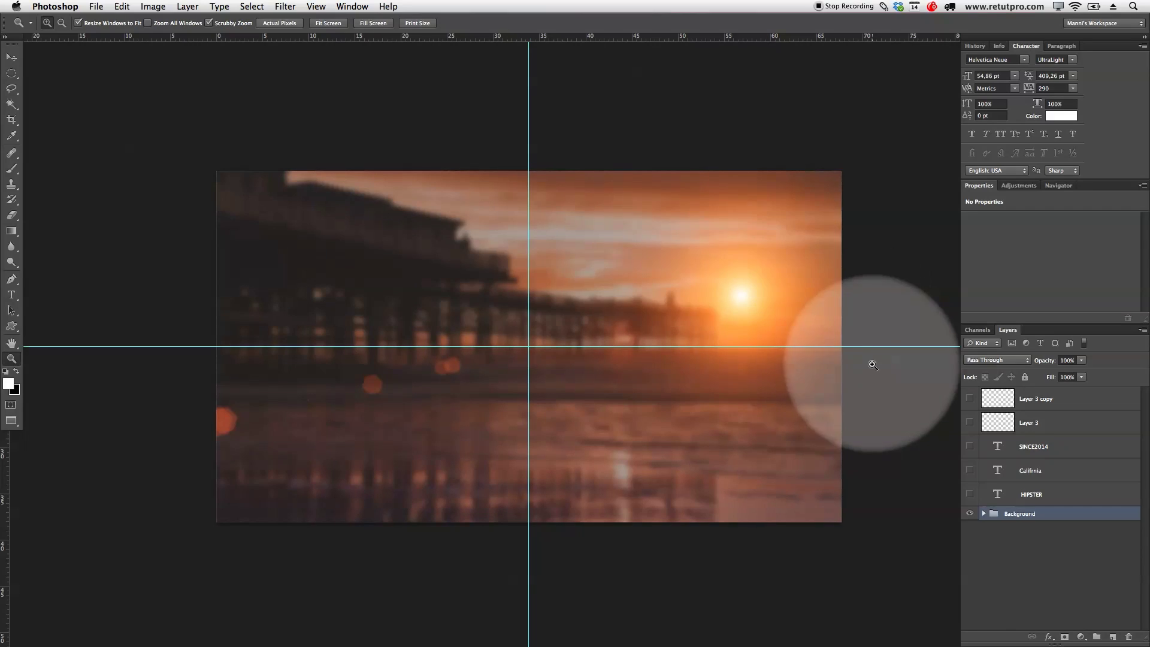
Briefly show then hide the HIPSTER layer, and add a vertical guide at 20%.
left_click(970, 493)
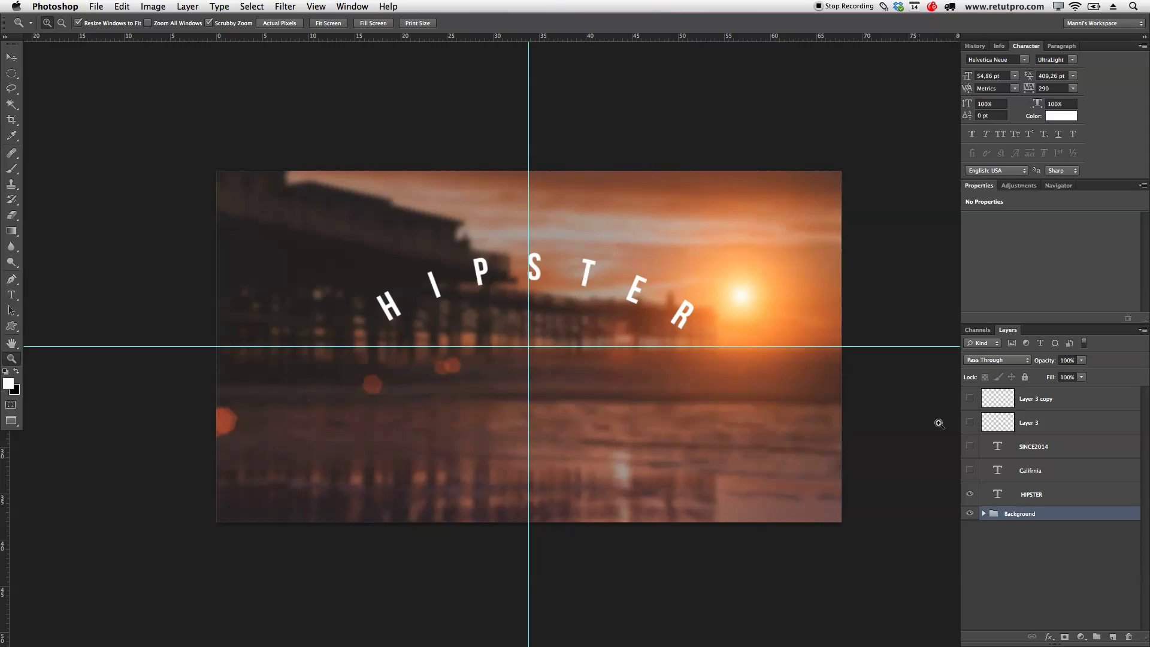
left_click(970, 494)
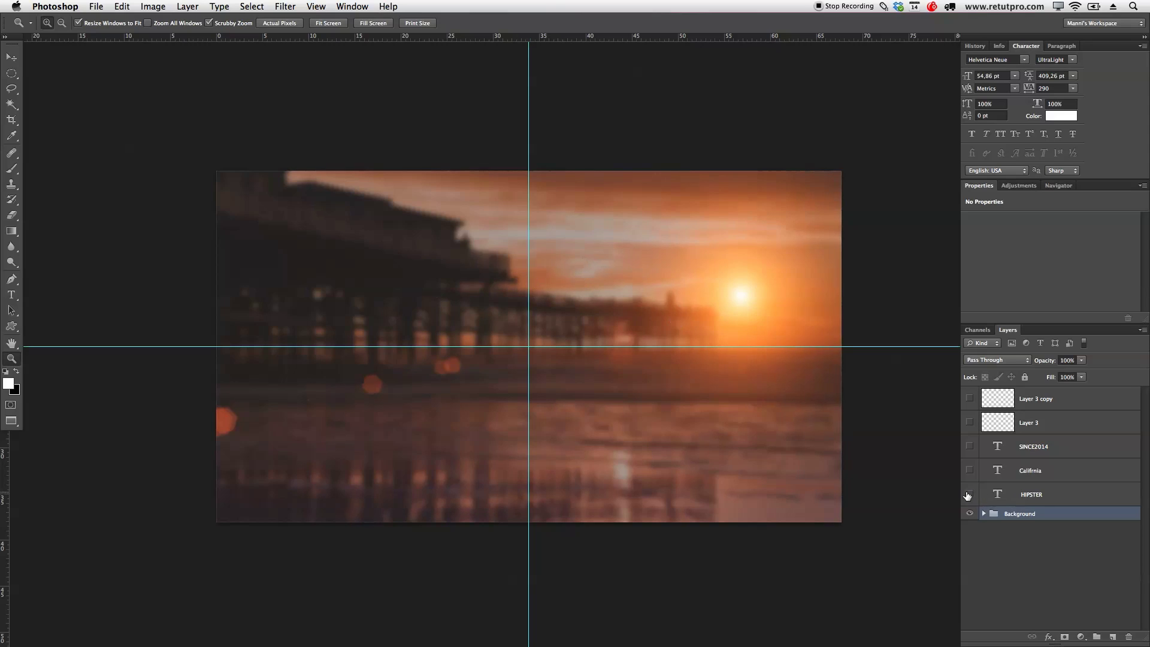
left_click(316, 6)
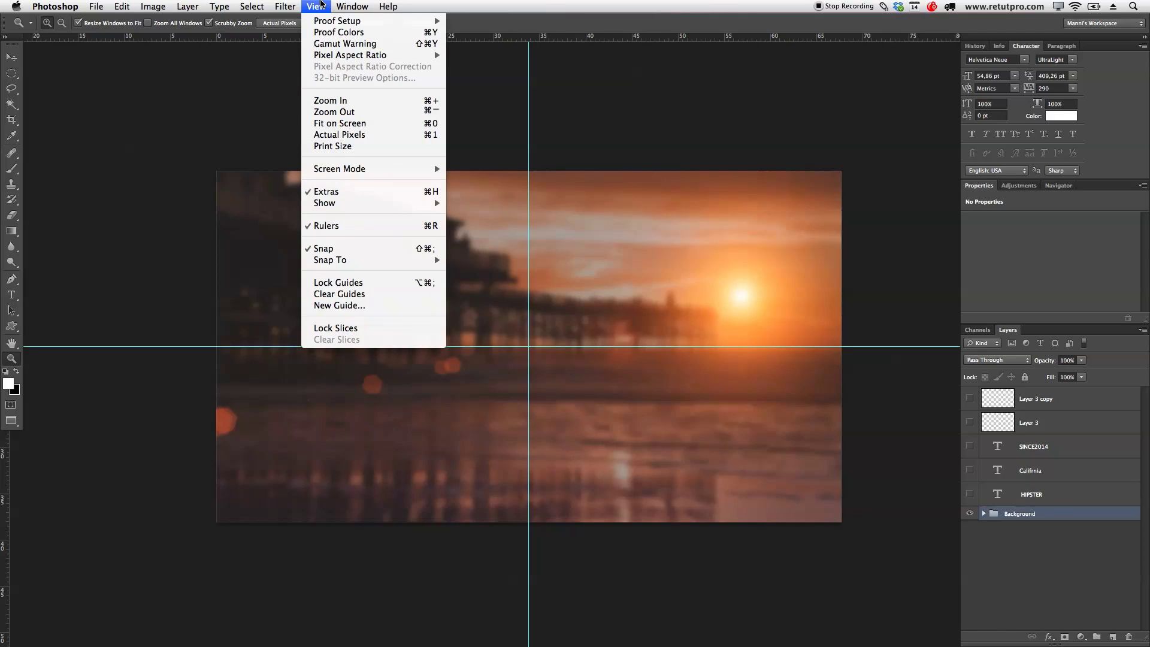
left_click(344, 304)
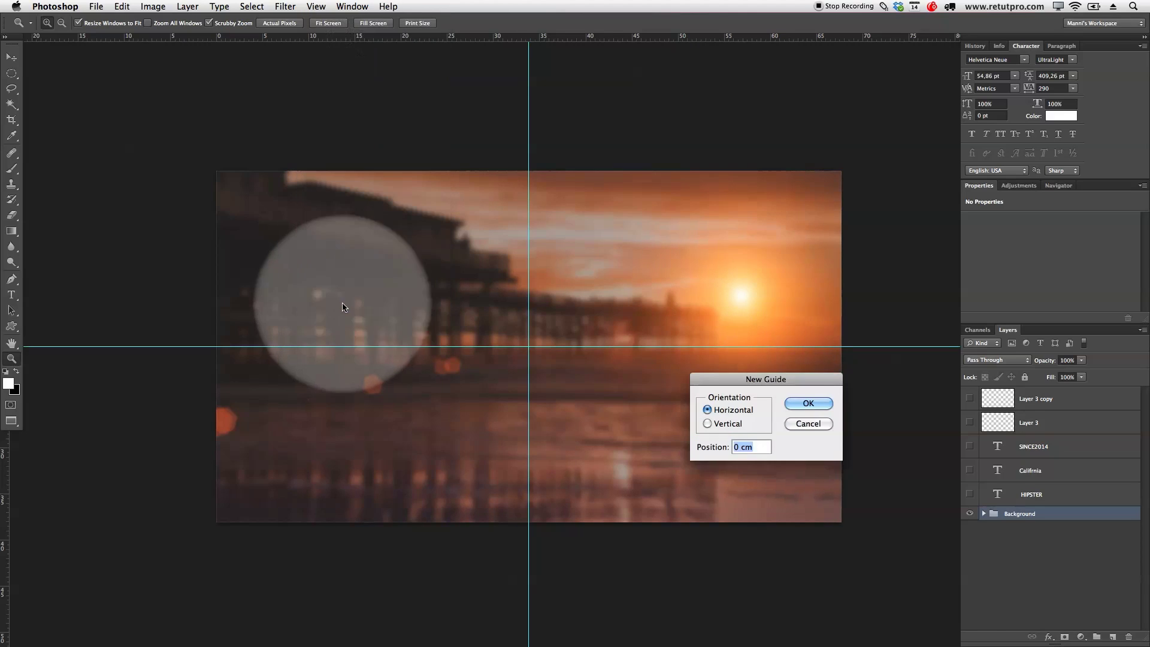
left_click(727, 432)
left_click(724, 423)
type("20%")
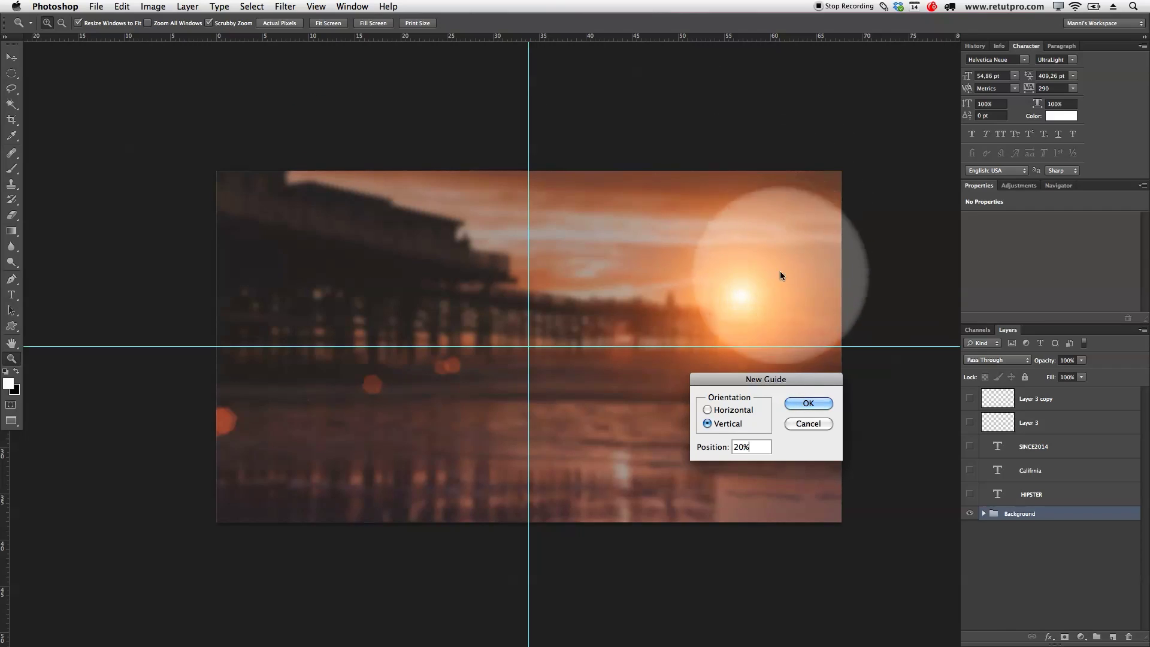
left_click(731, 448)
left_click(812, 404)
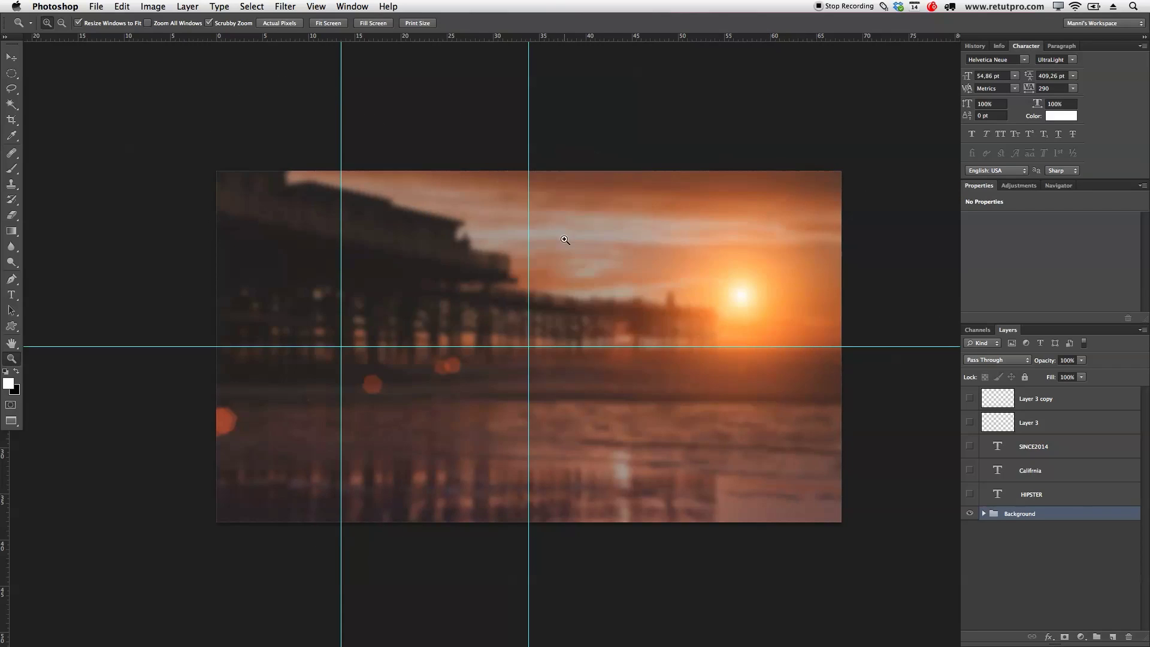
Add a vertical guide at 80% and drag a horizontal guide down from the ruler to the sun's level.
left_click(285, 6)
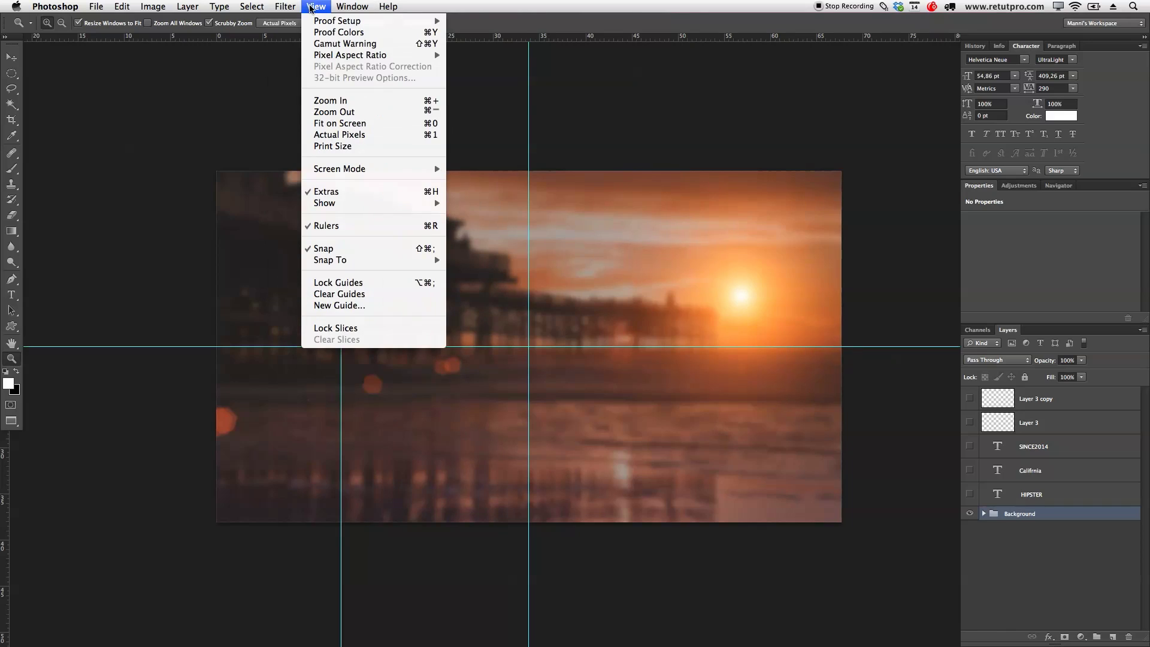
left_click(359, 306)
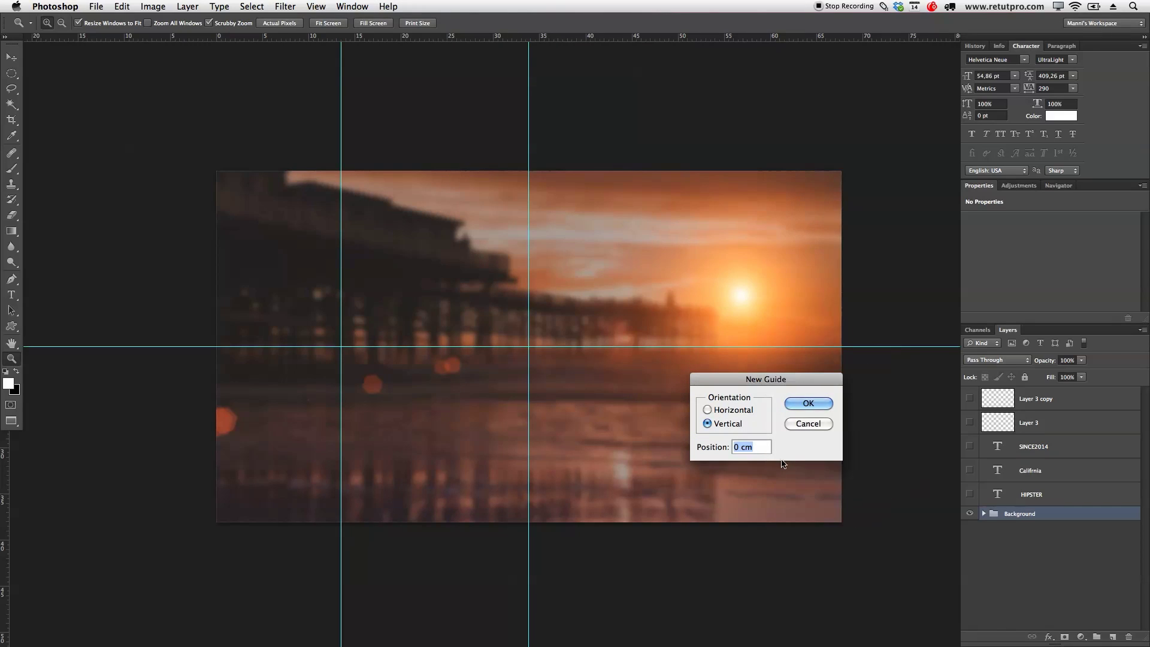
type("80%")
left_click(818, 407)
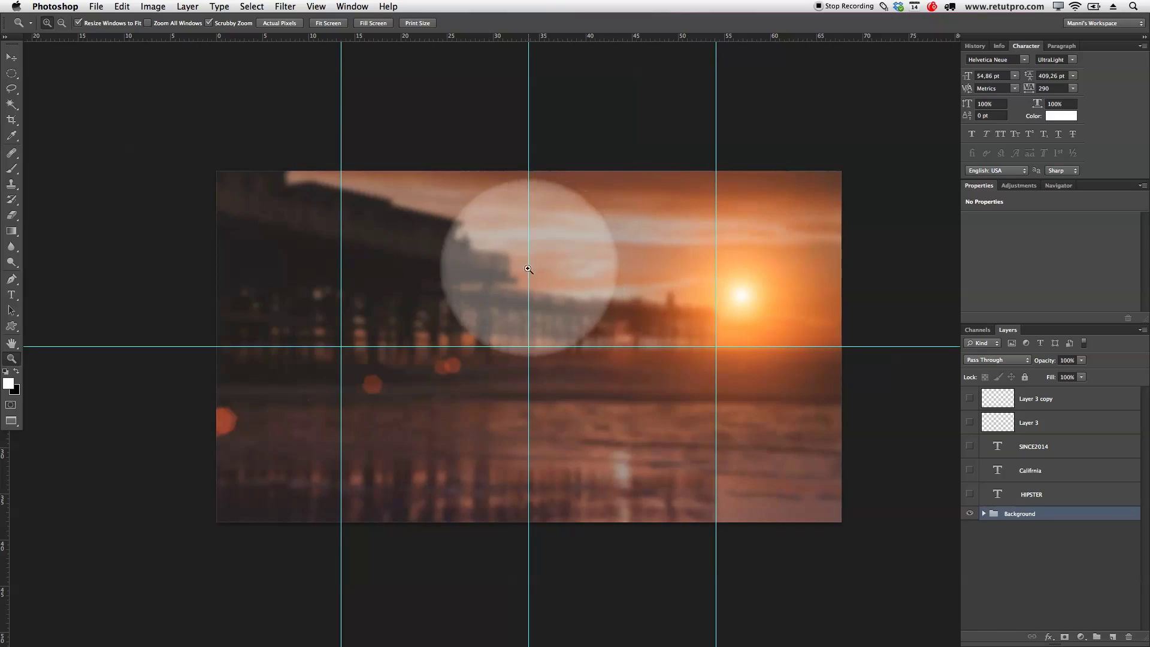
left_click_drag(514, 41, 689, 292)
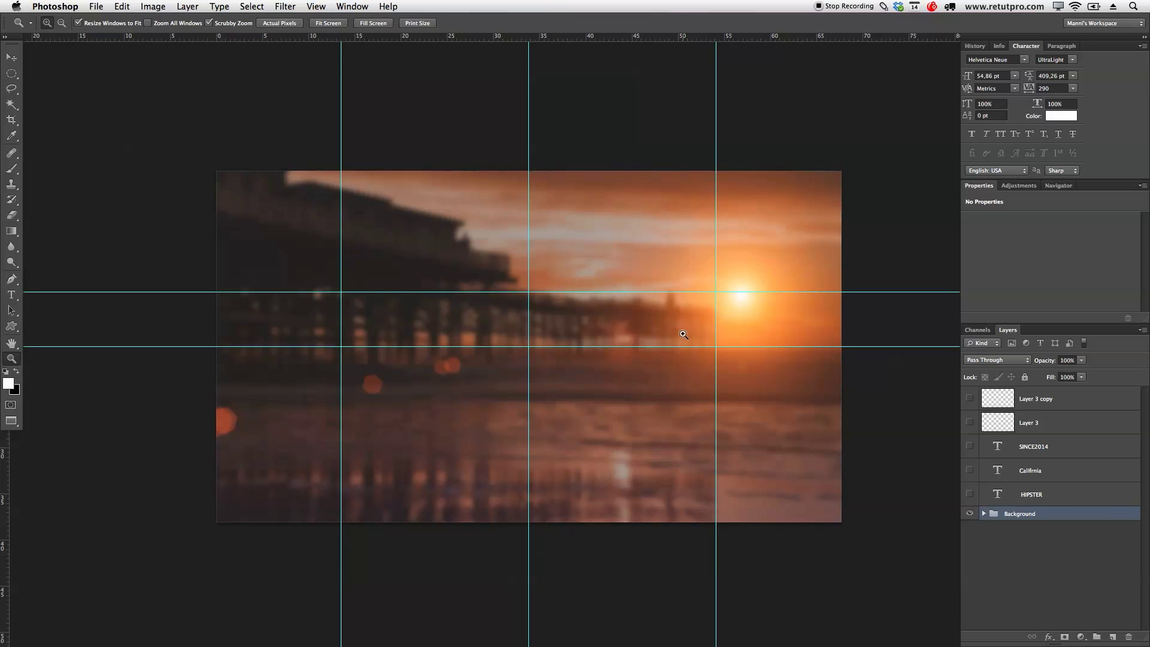
With the Pen tool, anchor both guide intersections and bend the segment upward into an arch over the pier.
left_click(12, 278)
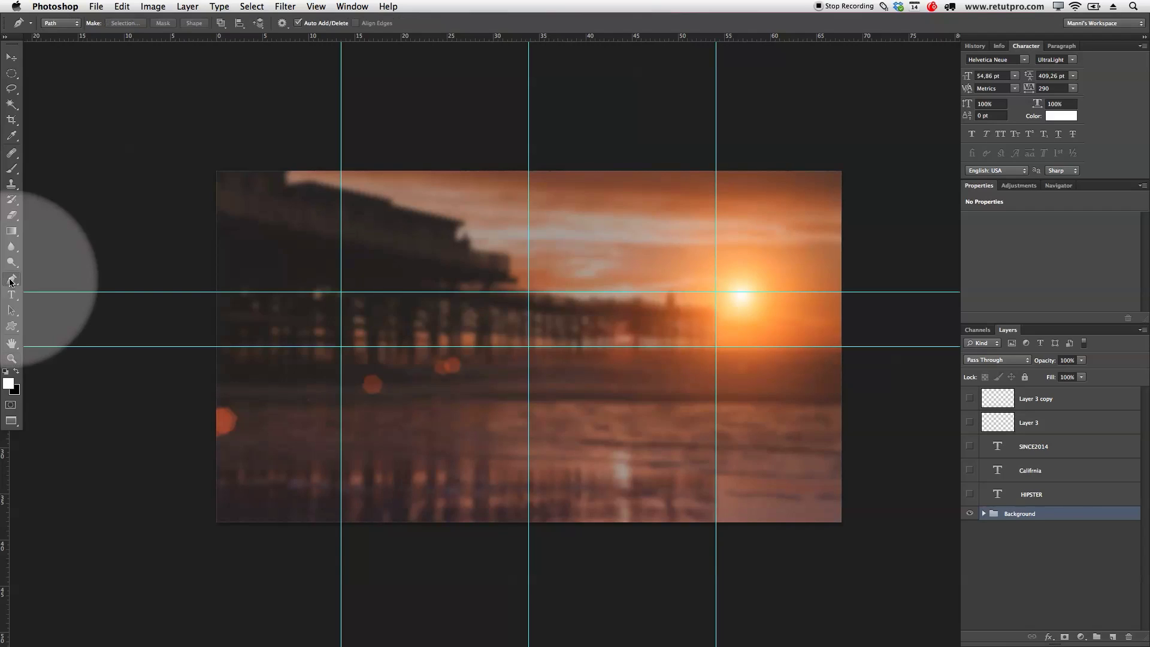
left_click(342, 346)
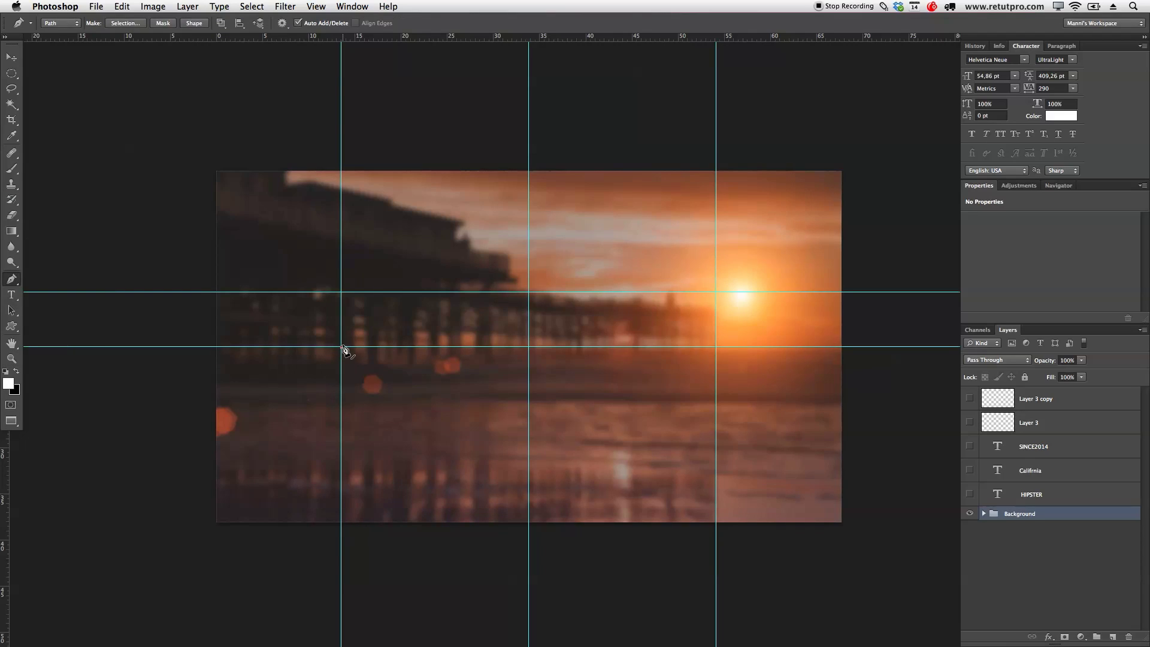
left_click(716, 346)
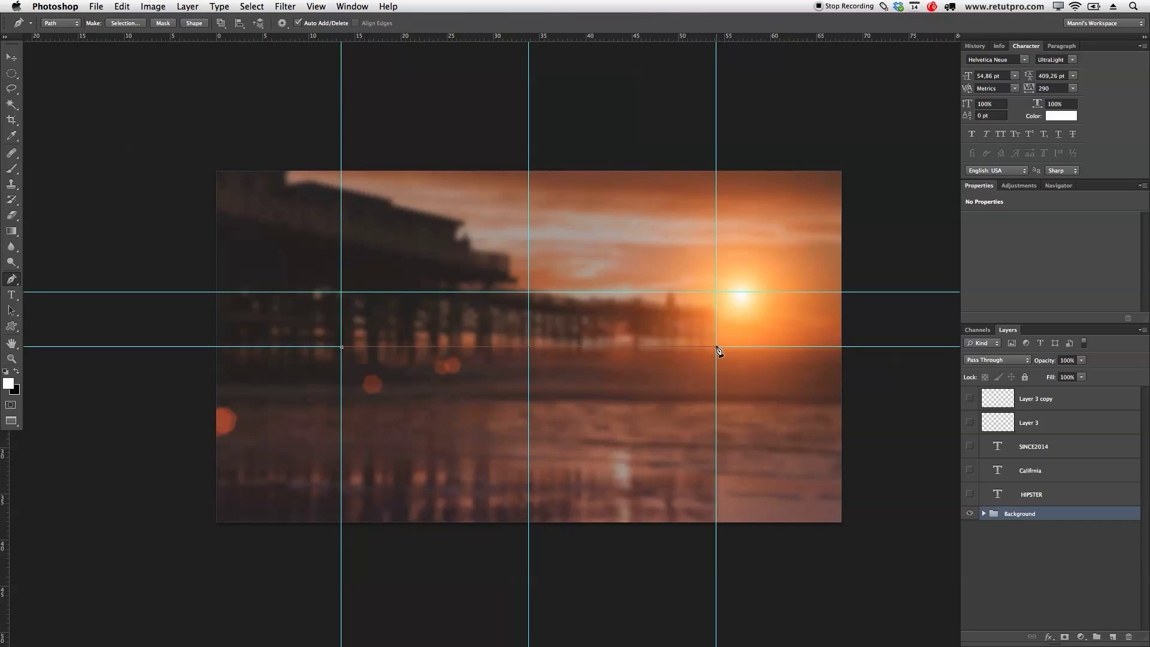
left_click_drag(719, 350, 922, 471)
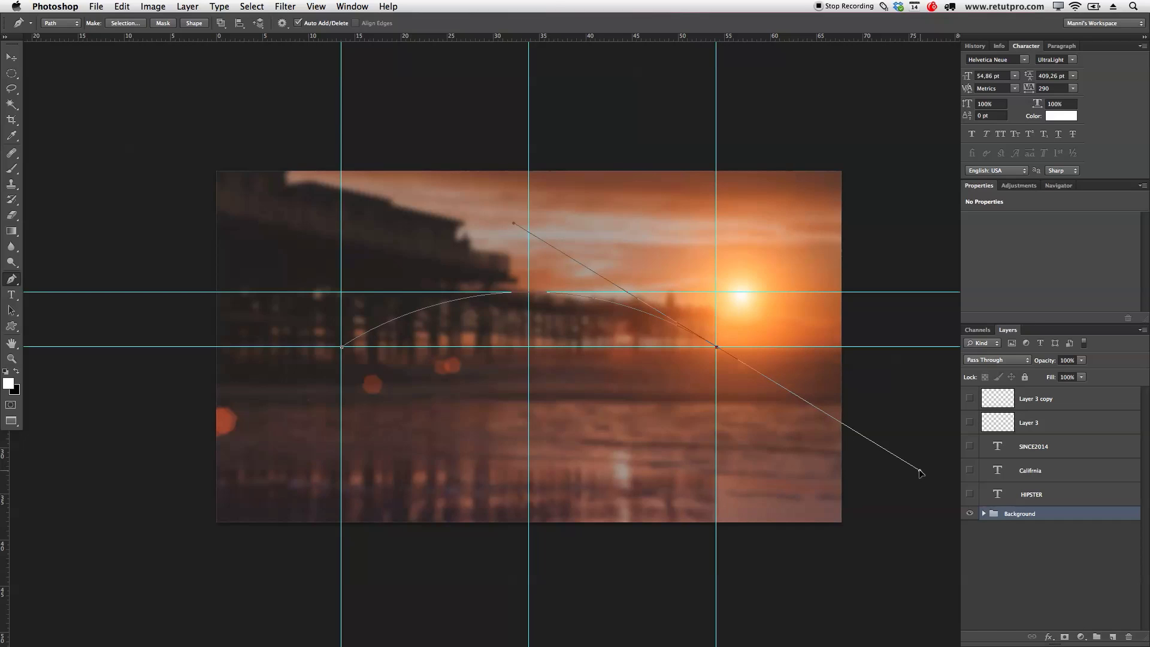
left_click_drag(918, 469, 918, 469)
left_click(529, 301)
Type HIPSTER along the arched path and select it for restyling.
left_click(303, 356)
left_click(12, 295)
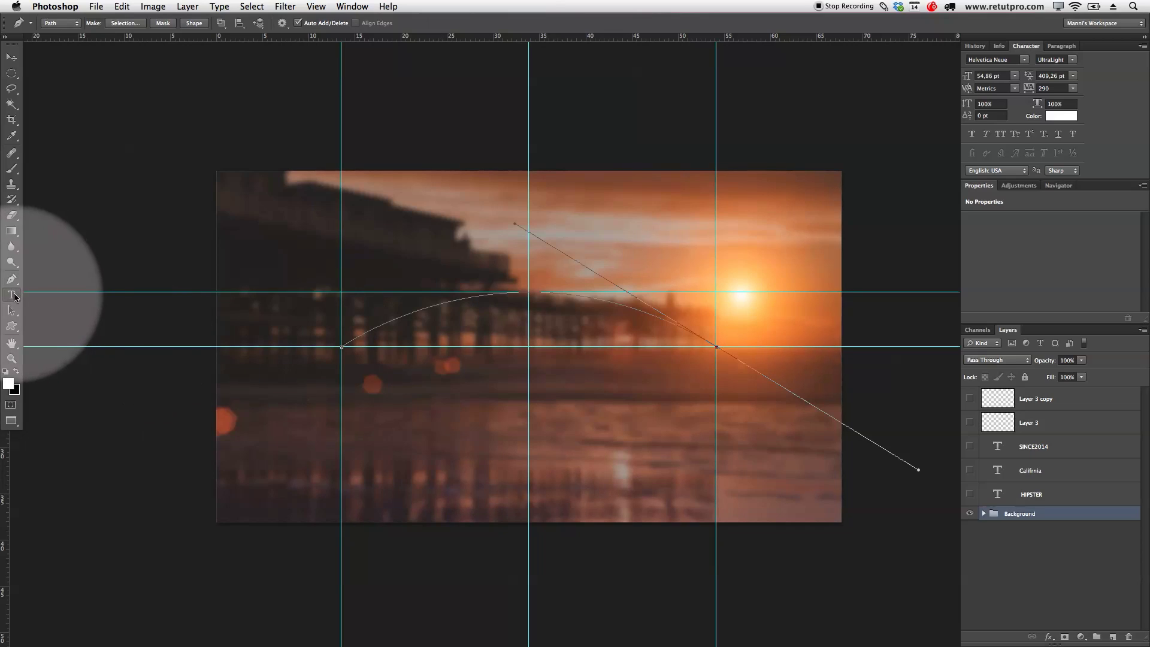
left_click(358, 336)
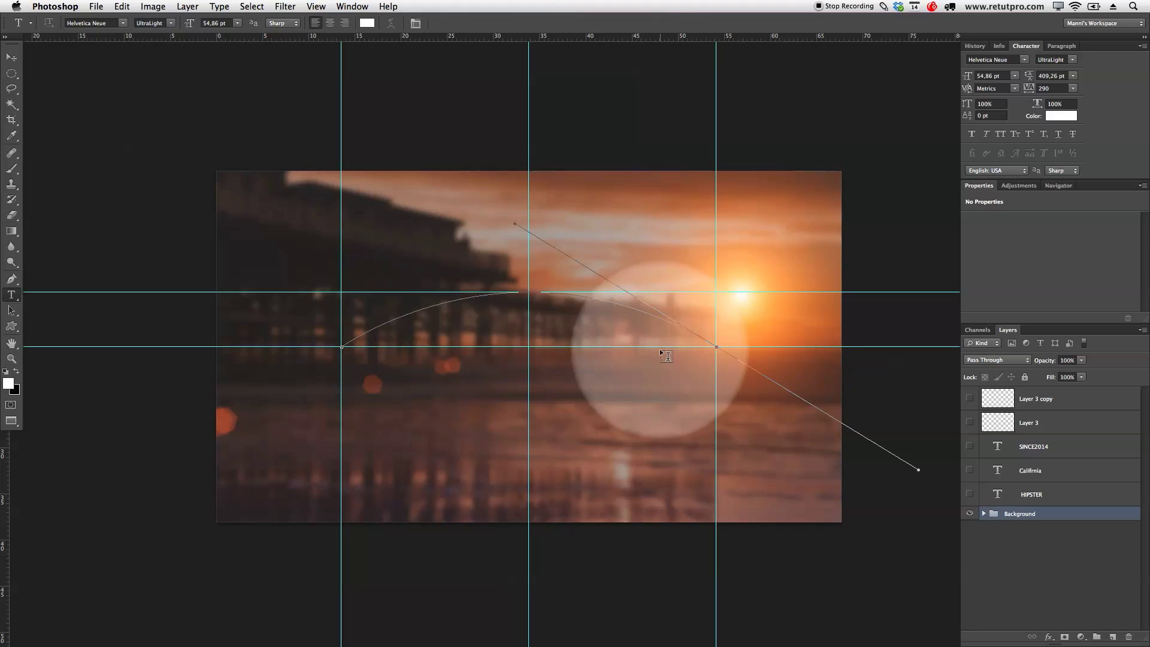
left_click(386, 324)
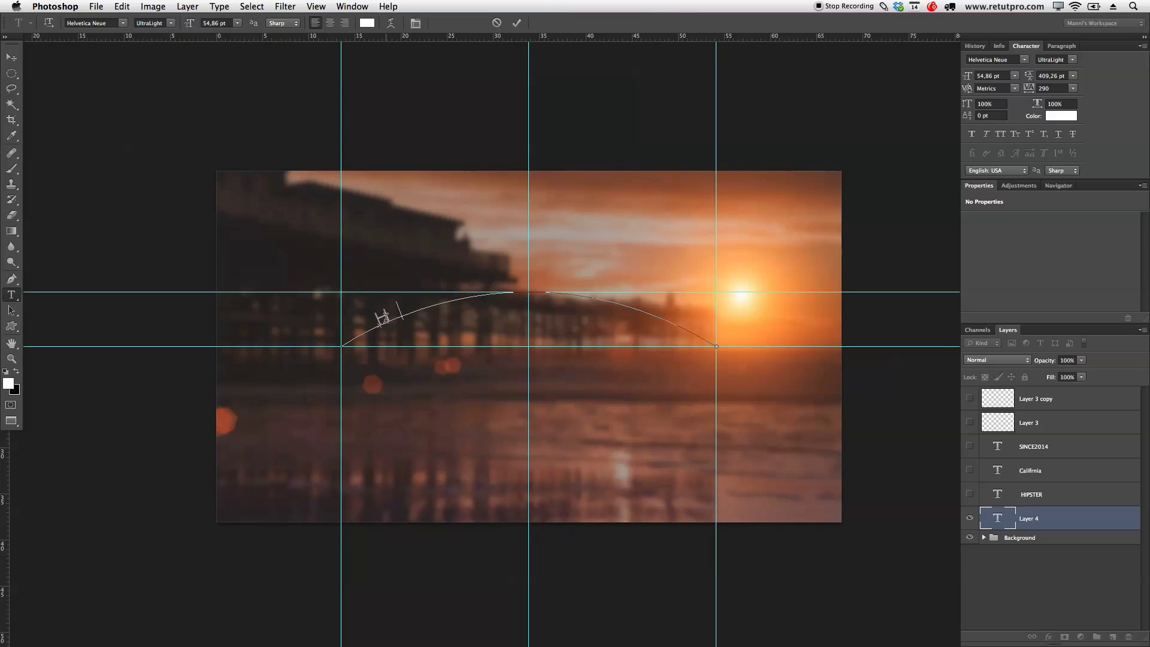
type("HIPSTER")
left_click_drag(428, 311, 370, 335)
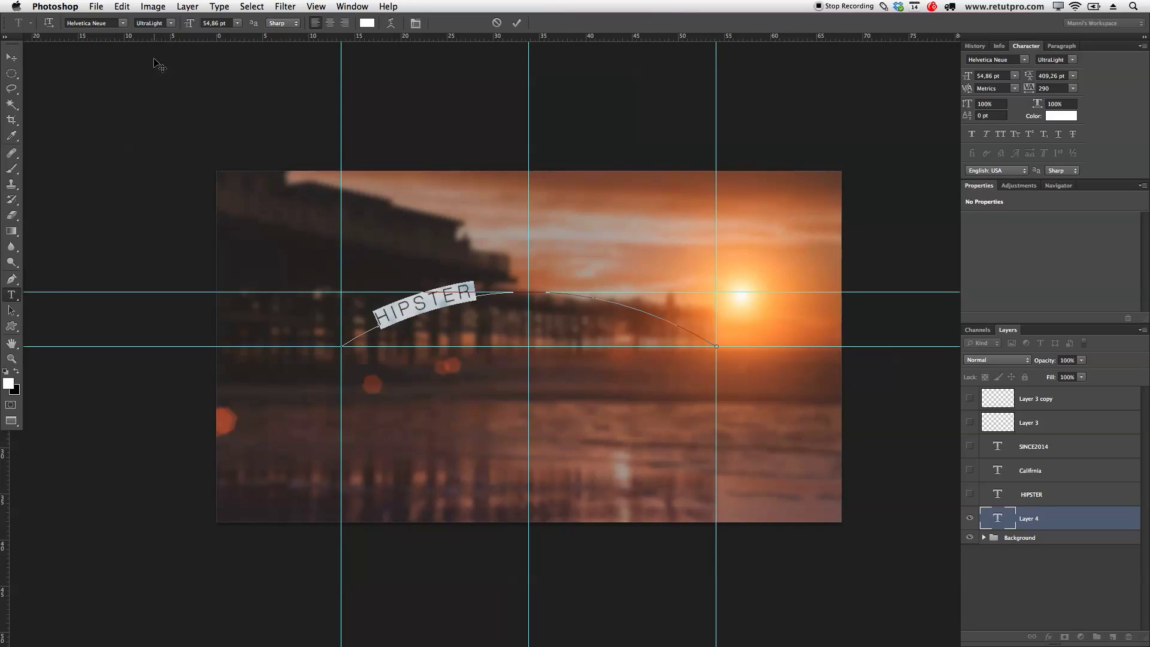
Set HIPSTER in Bebas Neue Regular and scrub its size up to about 121.86 pt.
left_click(122, 22)
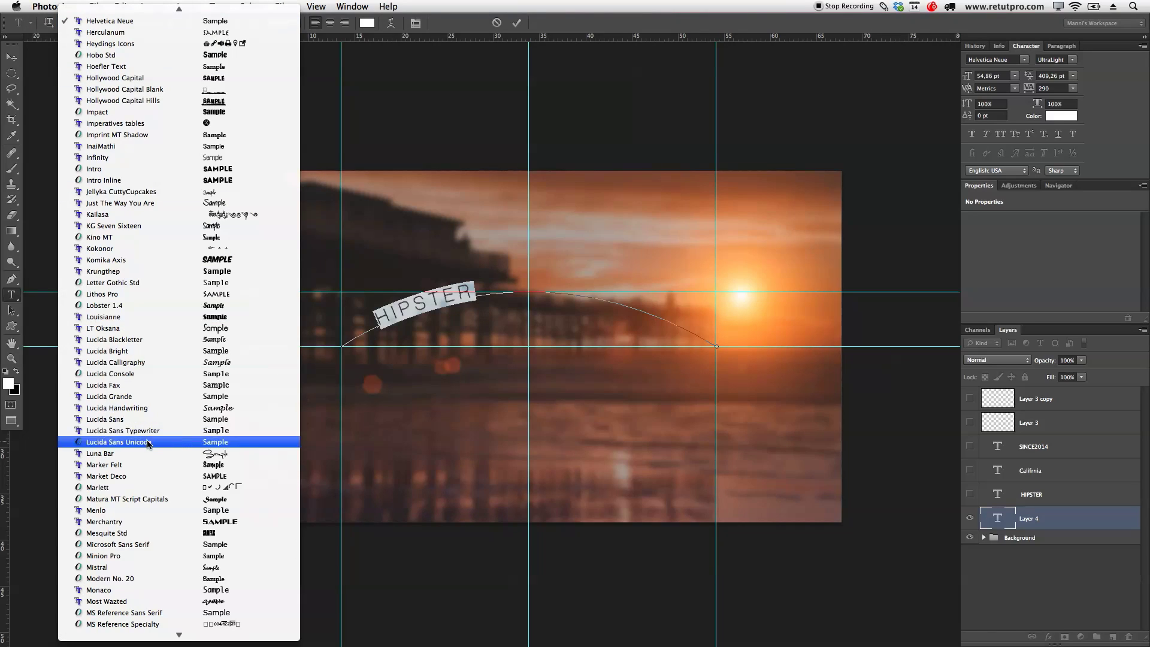
mouse_move(88, 5)
scroll(138, 173, "up", 10)
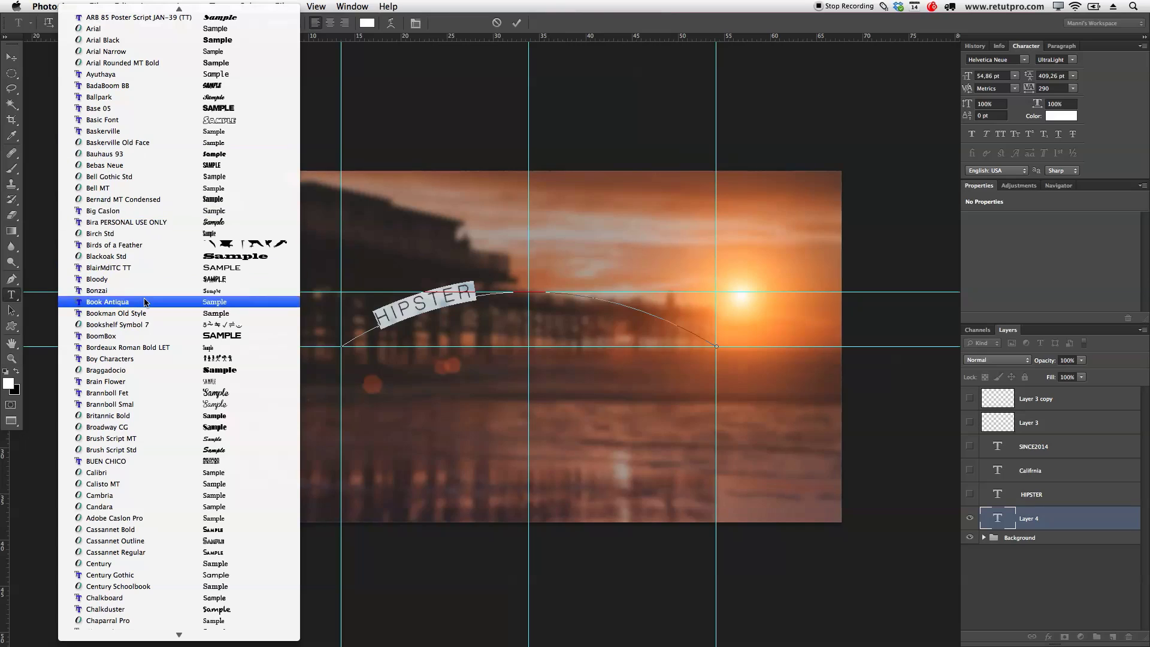
left_click(105, 165)
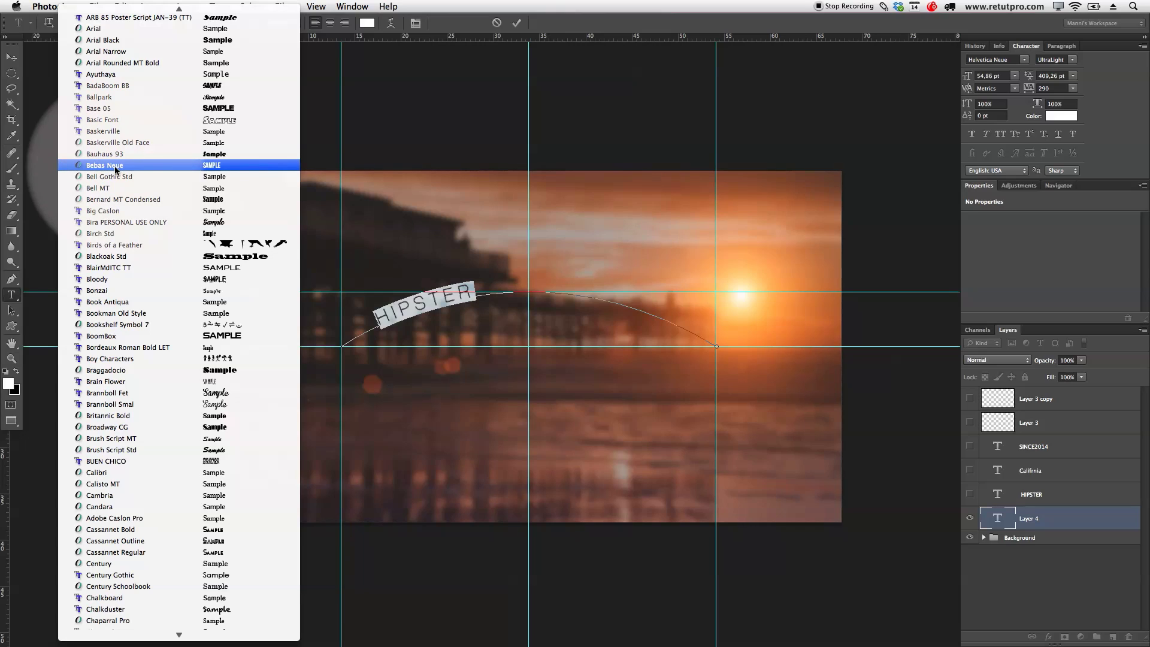
left_click(114, 168)
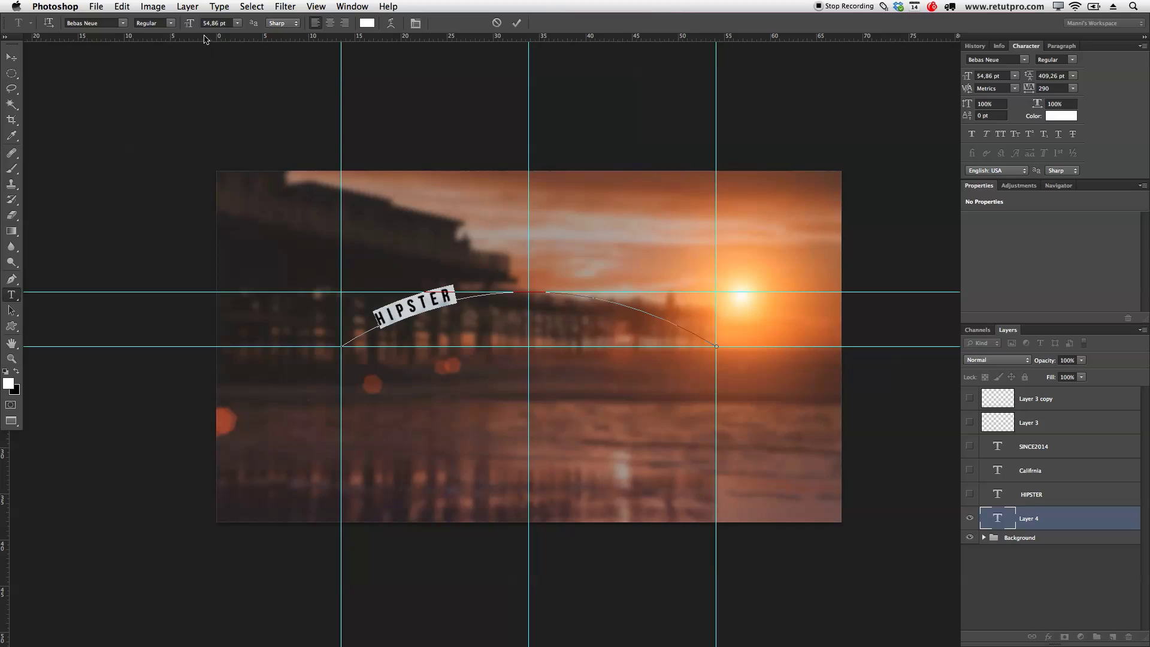
left_click_drag(189, 27, 232, 24)
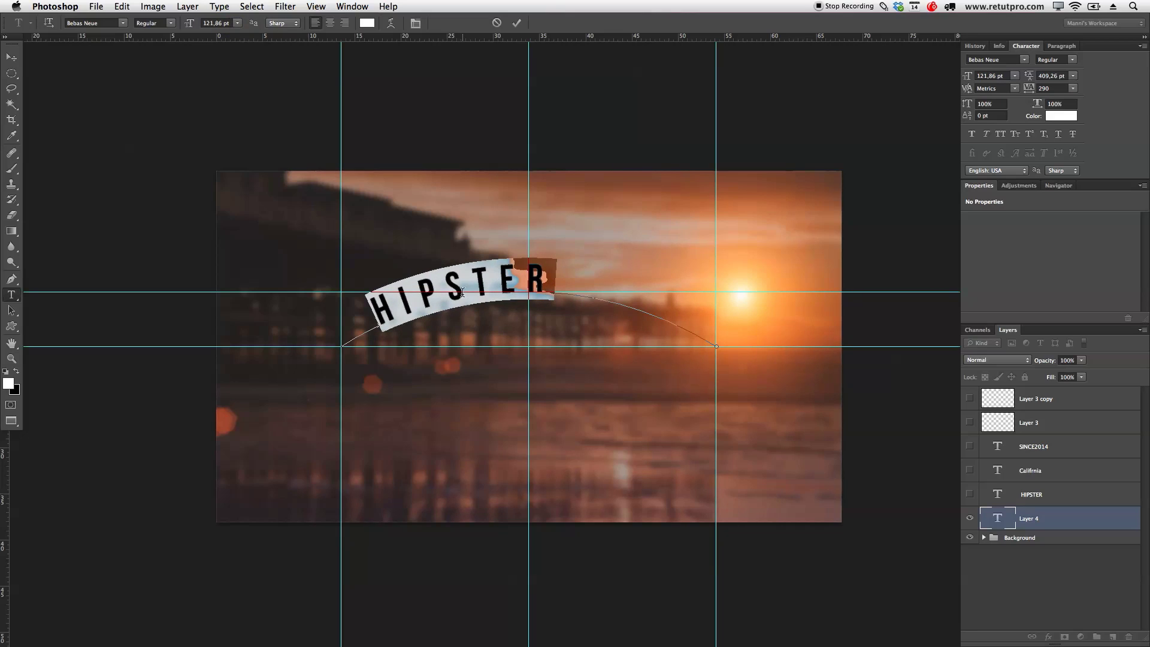
Widen HIPSTER's letter tracking to 850 so it spans the arc.
left_click(478, 278)
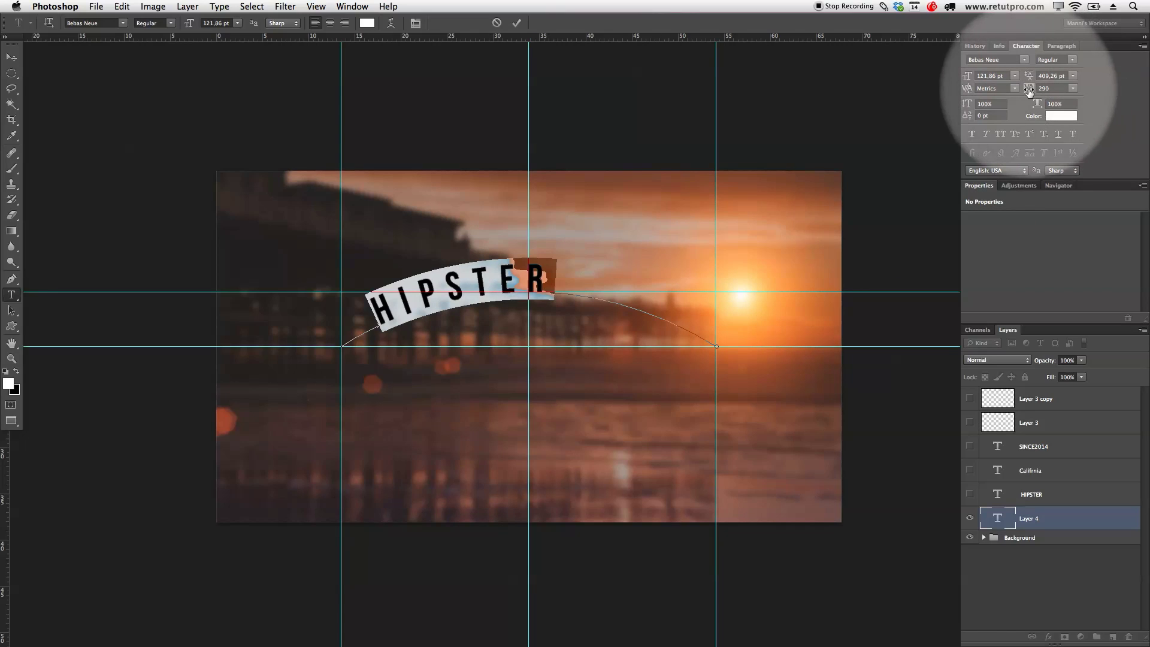
left_click_drag(1029, 90, 1046, 93)
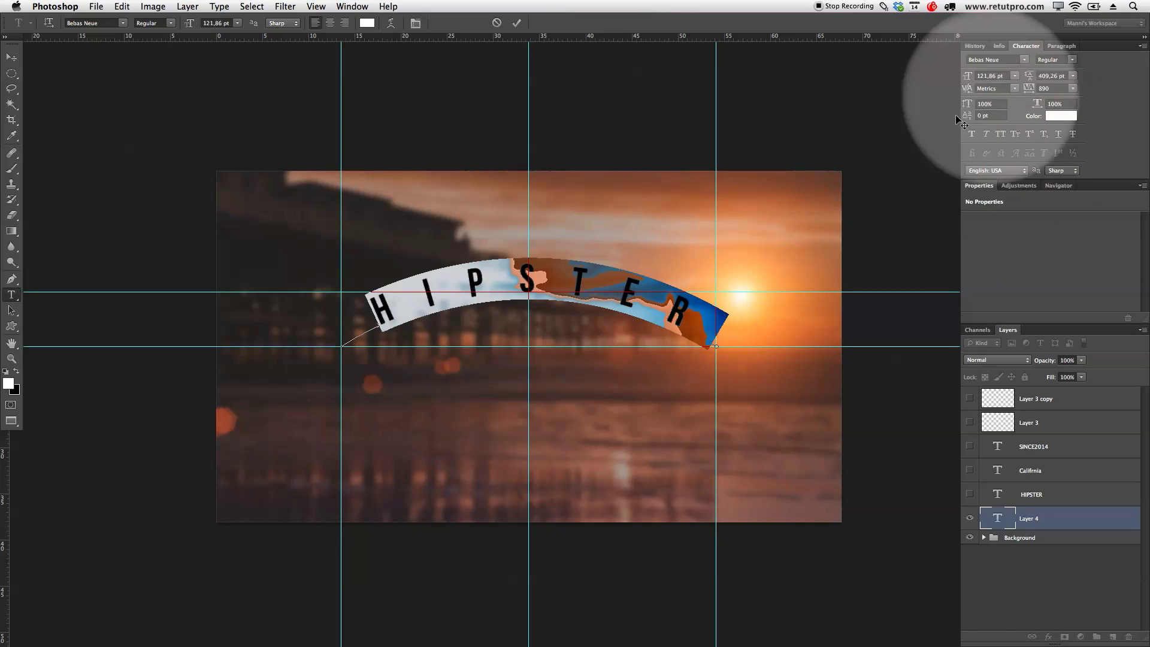
left_click(341, 6)
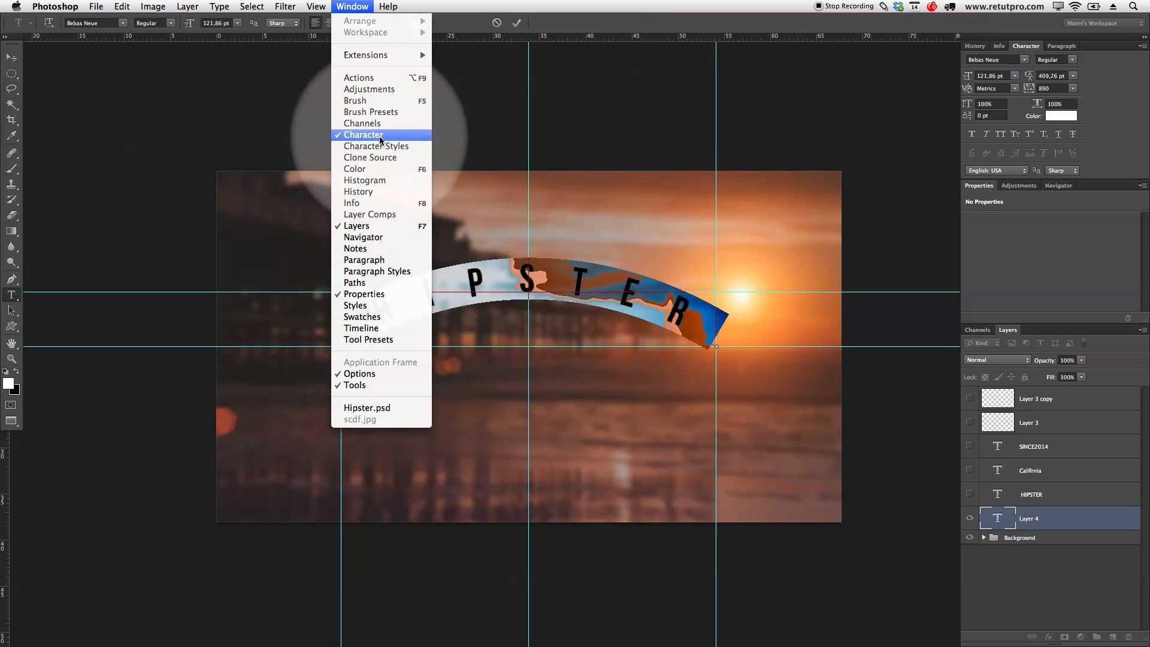
key("Escape")
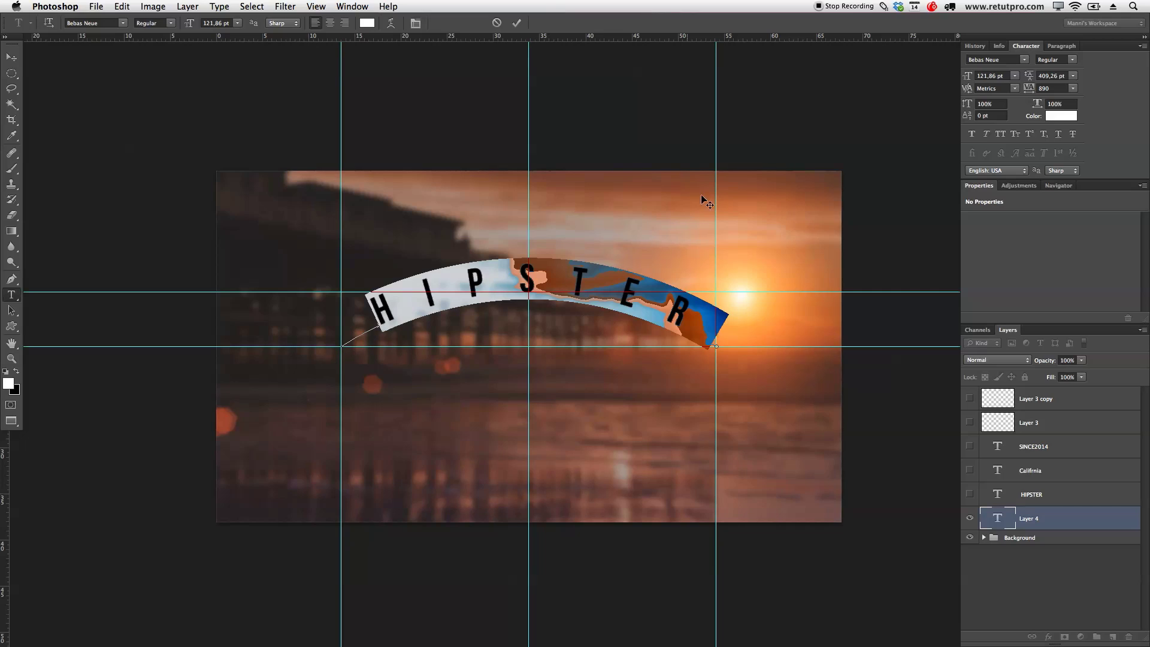
left_click_drag(1033, 91, 1030, 95)
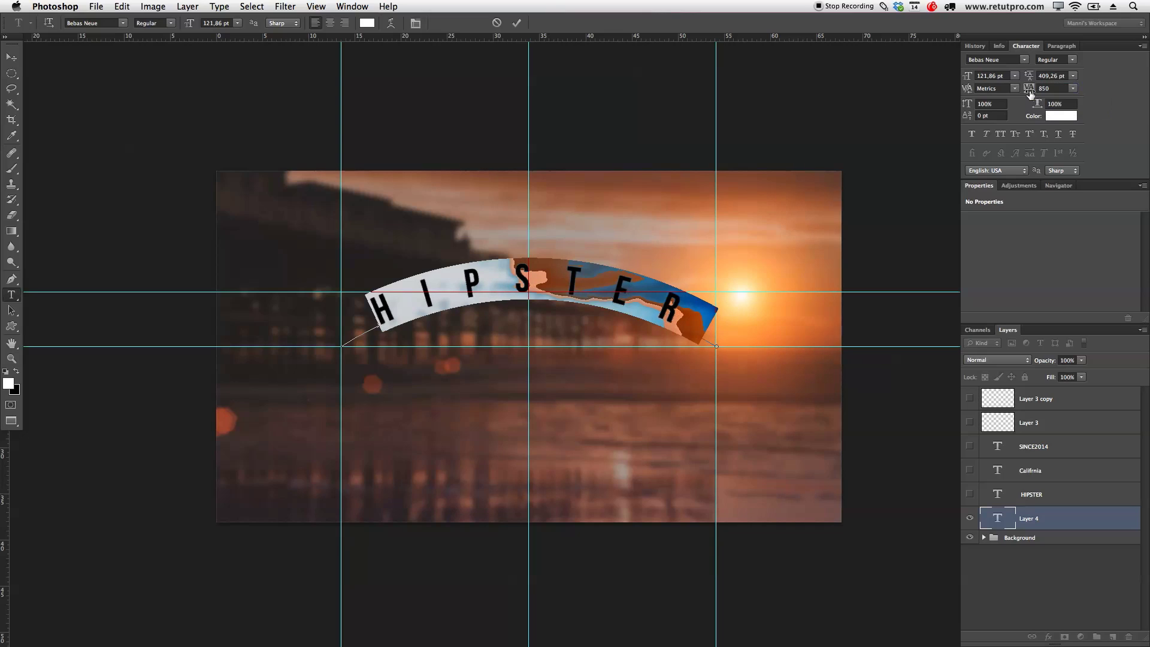
Commit the curved HIPSTER text and move its layer to the top of the stack.
left_click(523, 24)
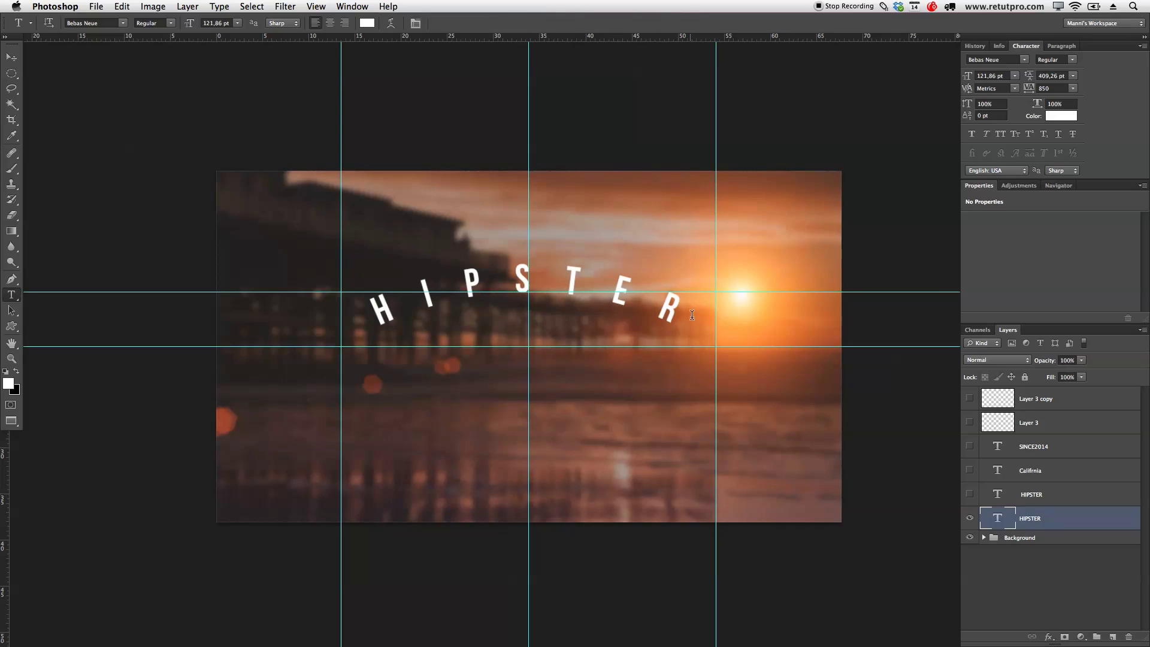
left_click(1051, 518)
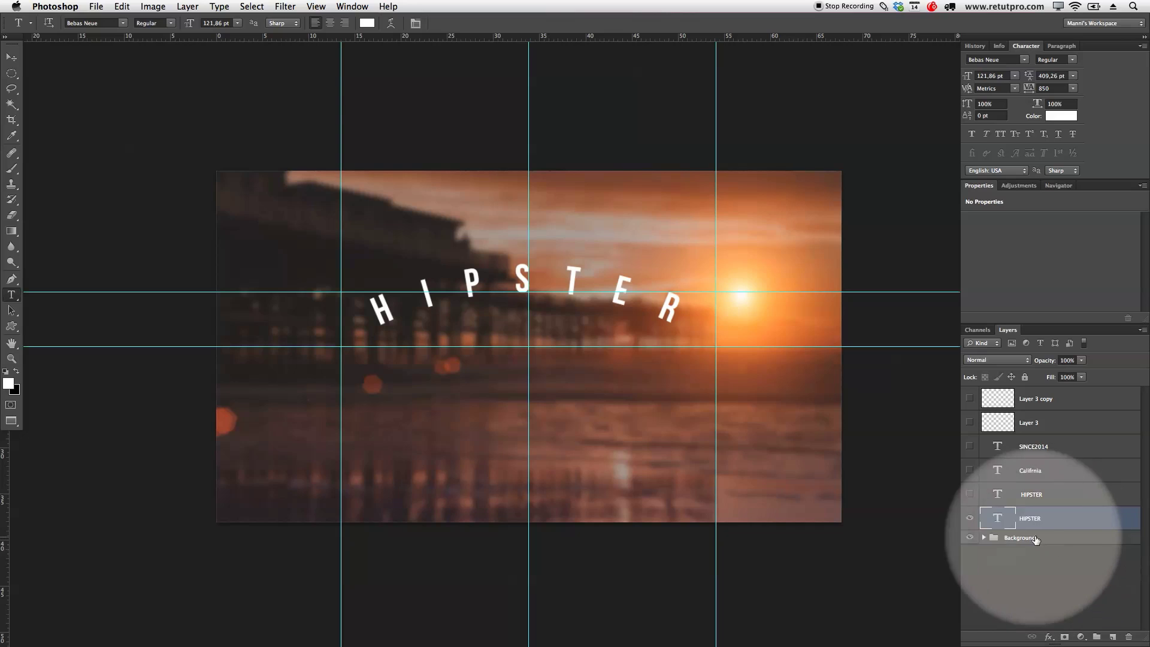
left_click_drag(1016, 520, 1011, 389)
Group the Layer 3 copy through the old HIPSTER layers into a group named 'old'.
left_click(1034, 427)
left_click(1059, 515, "shift")
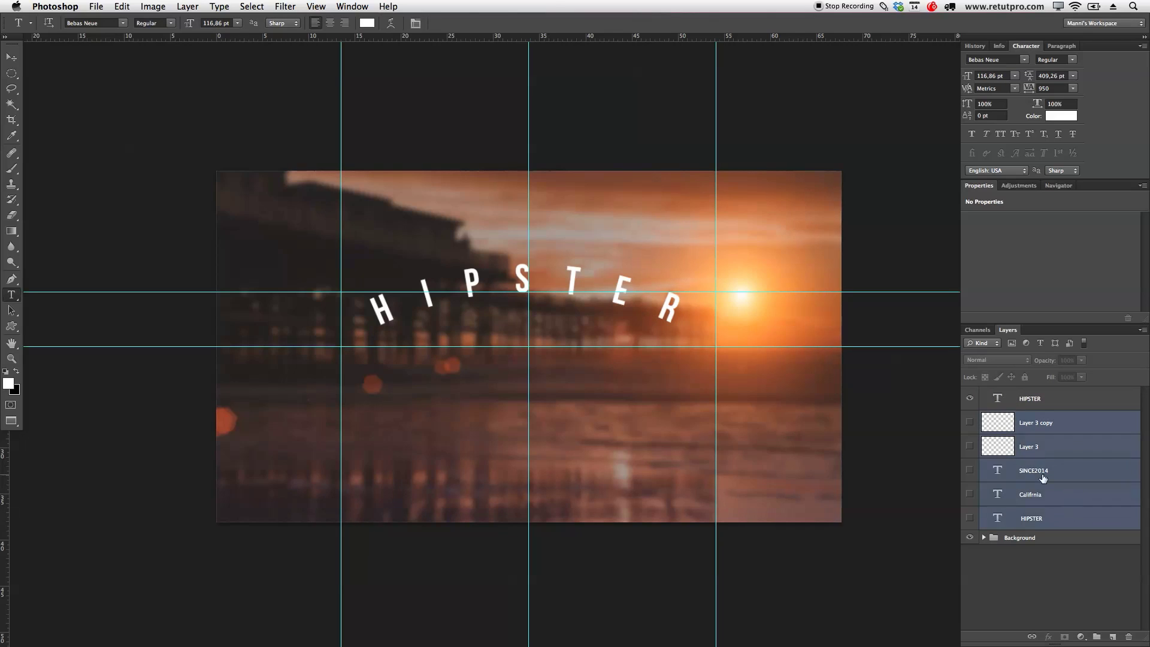
key("super+g")
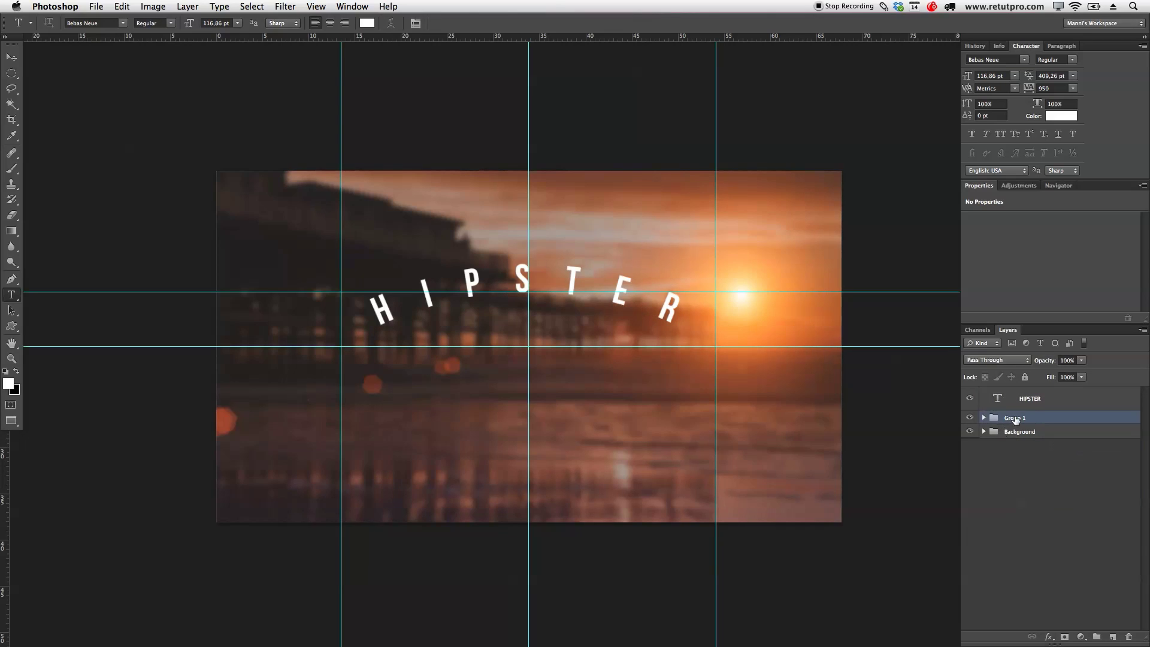
double_click(1014, 417)
type("old")
key("Return")
Nudge the new arched HIPSTER text slightly to the right.
left_click(1044, 403)
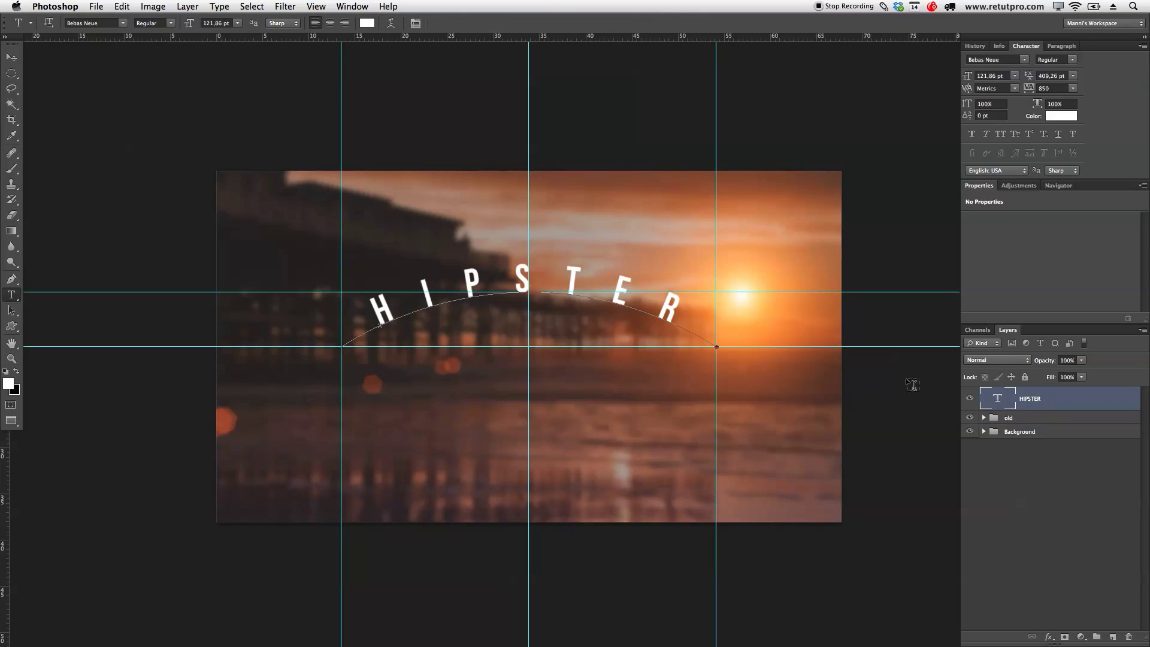
left_click(16, 59)
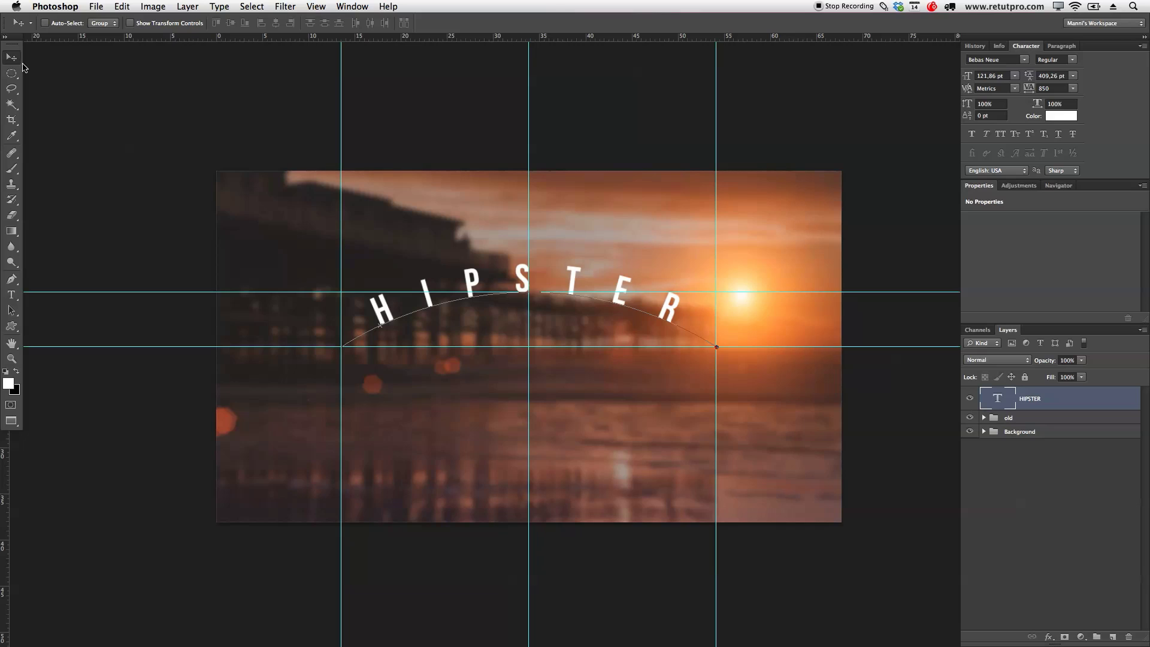
key("Right")
key("Right")
key("Right")
key("Right")
key("Right")
key("Right")
key("Right")
key("Right")
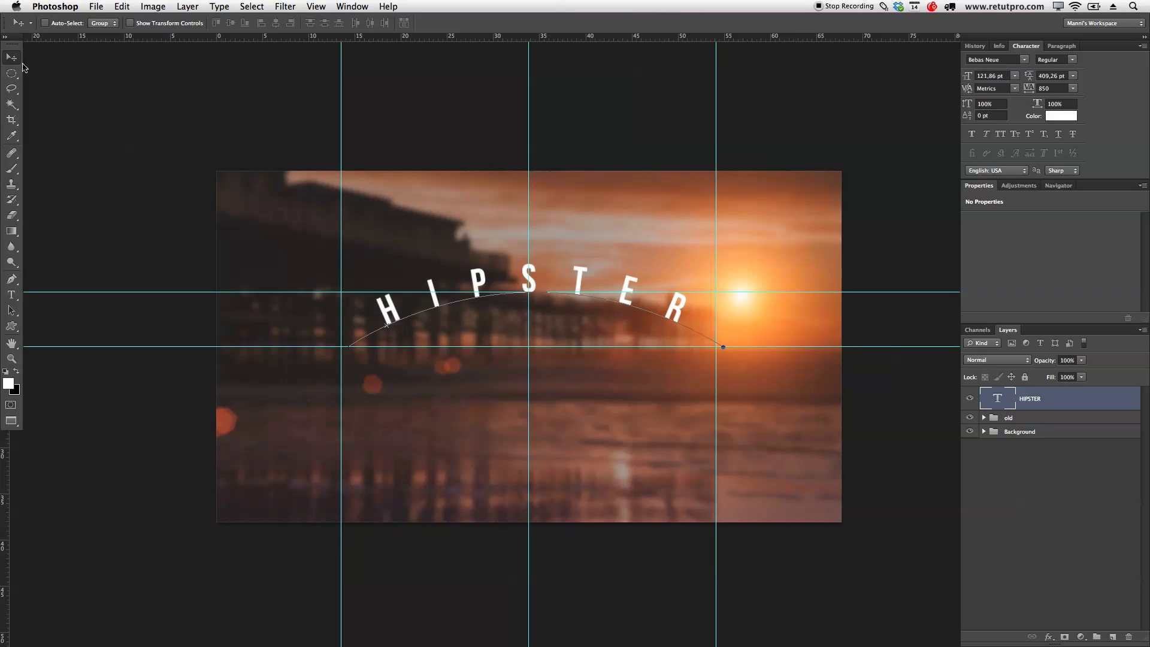
key("Left")
key("Left")
key("Left")
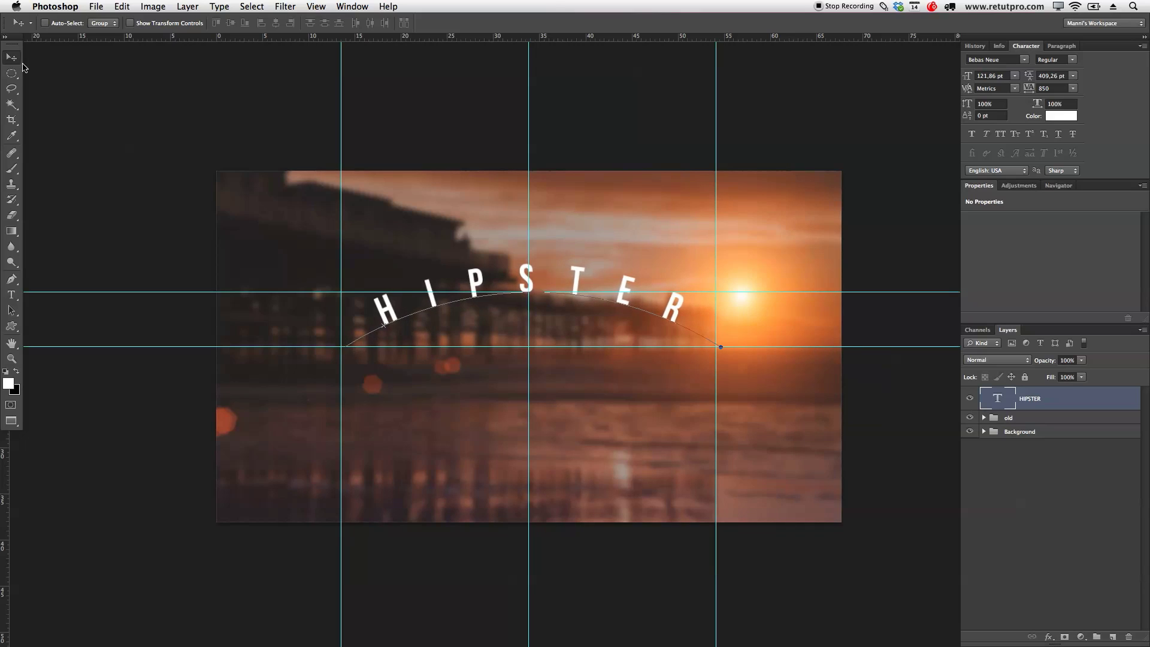
key("Right")
key("Right")
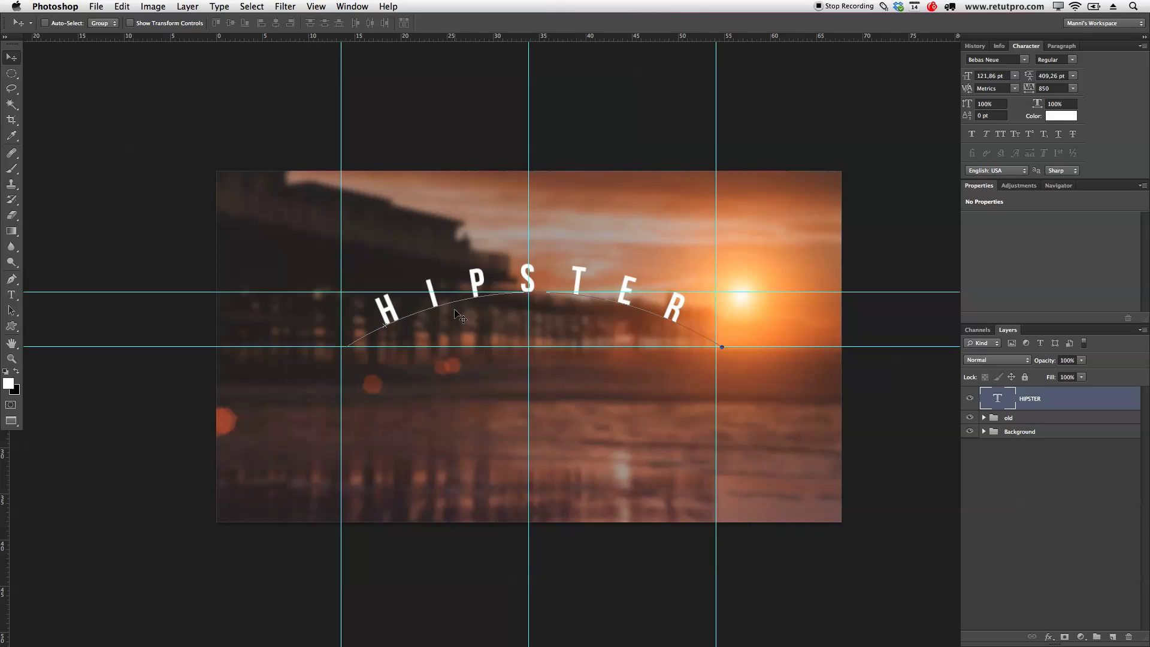
Draw a paragraph text box below the arch and type the CALIFORNIA lettering.
left_click(12, 294)
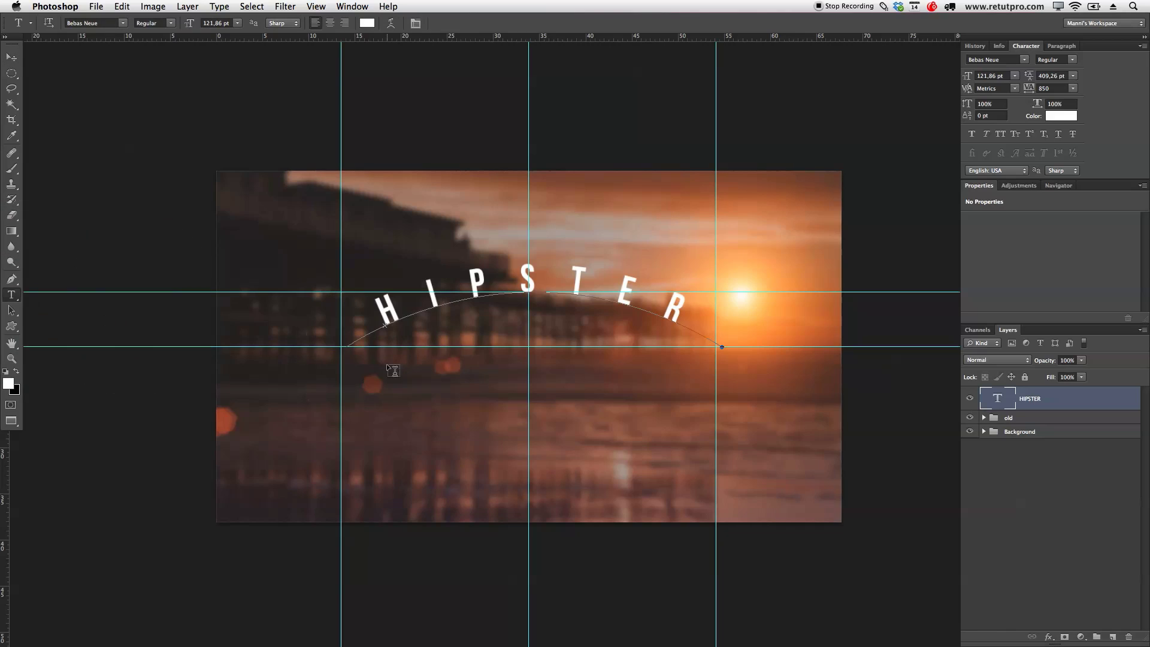
left_click_drag(331, 374, 732, 458)
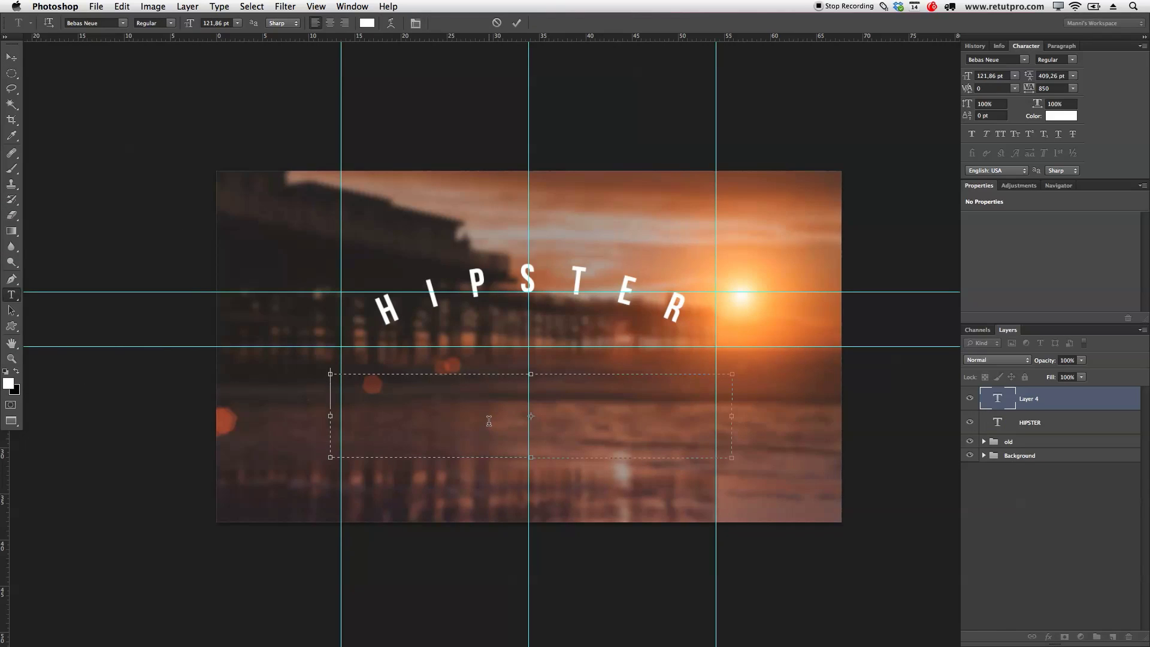
type("CAL")
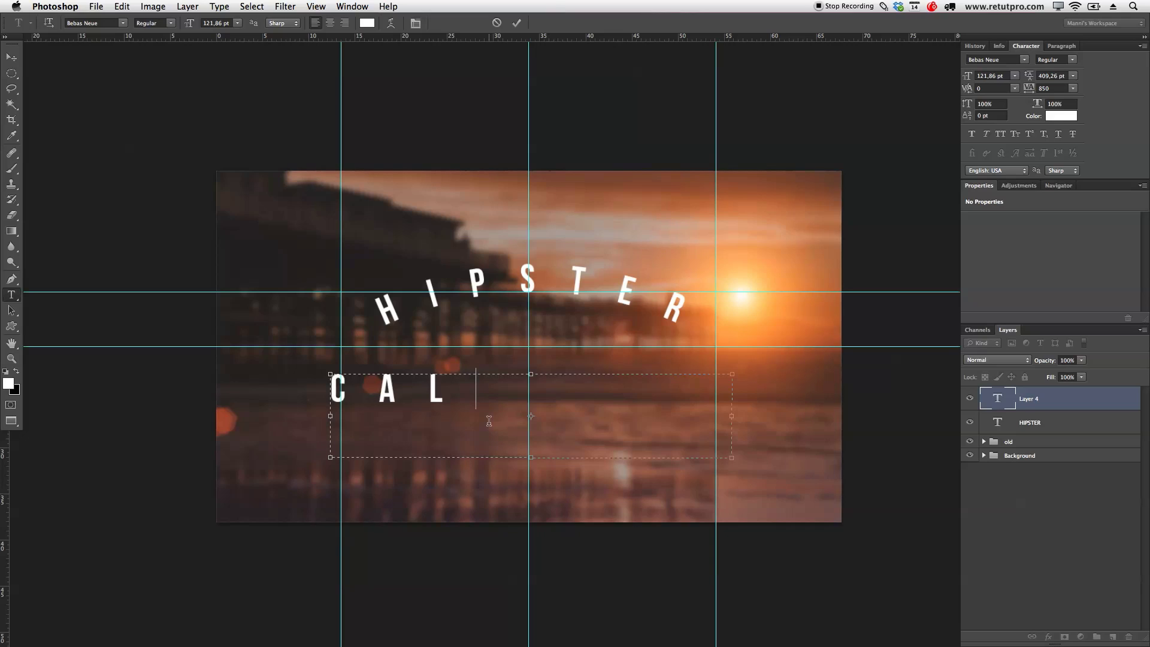
type("IFOR-")
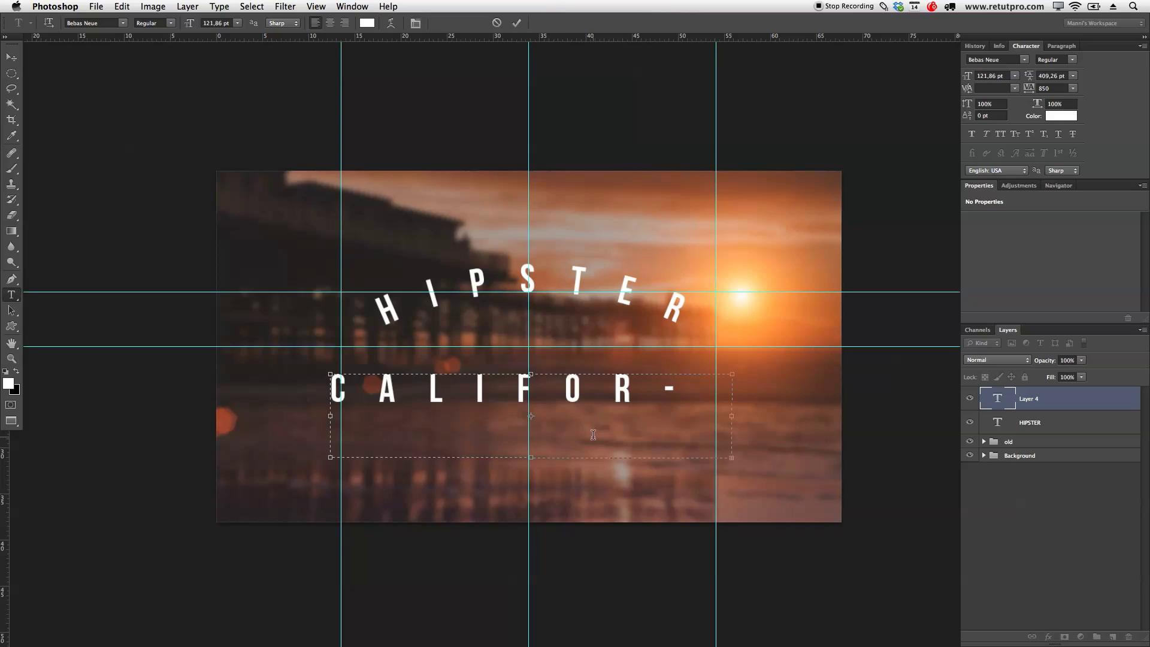
left_click(593, 434)
Set the word's tracking to 0 and enlarge it to 156.86 pt.
left_click(516, 397)
key("super+a")
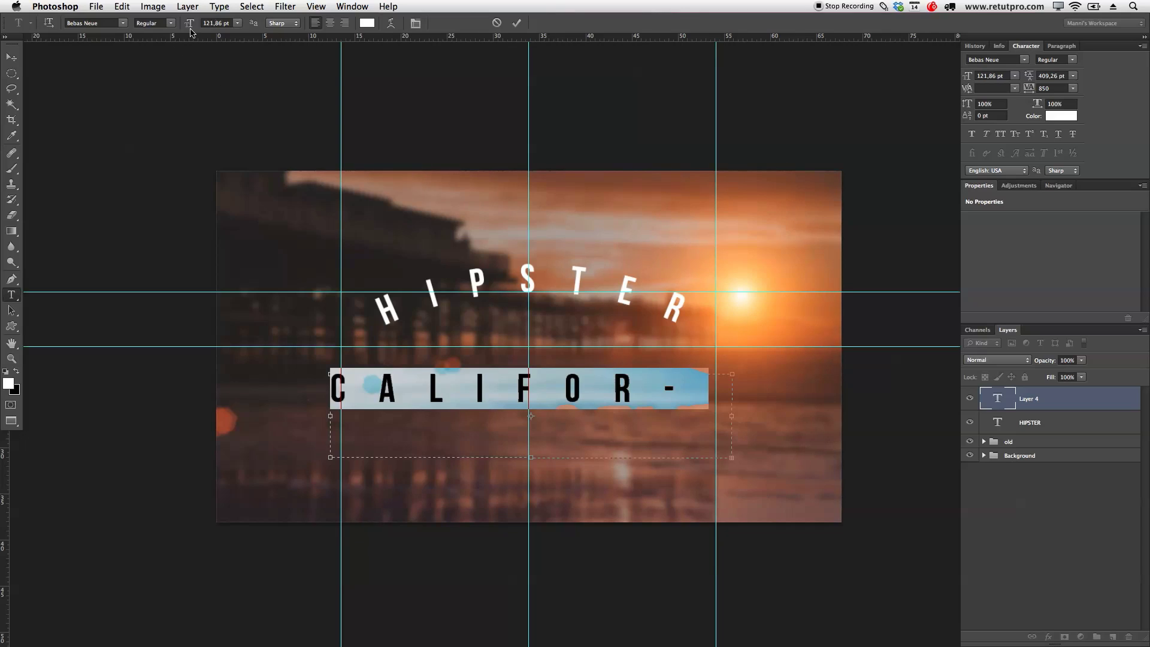
left_click_drag(189, 27, 167, 33)
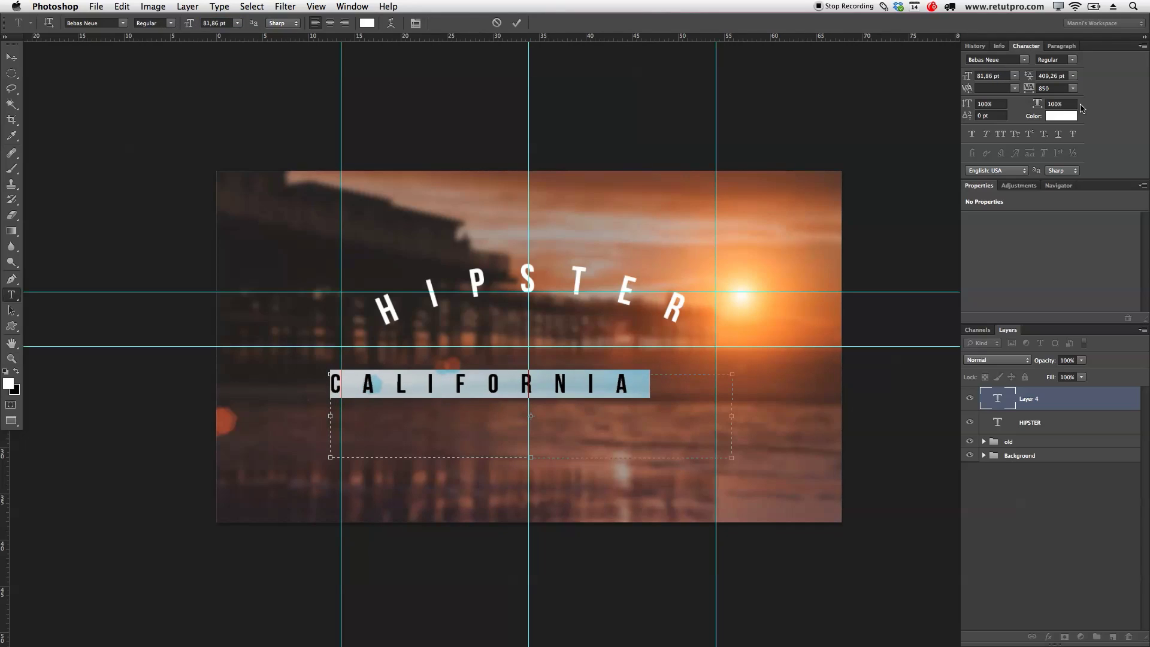
double_click(1059, 89)
type("0")
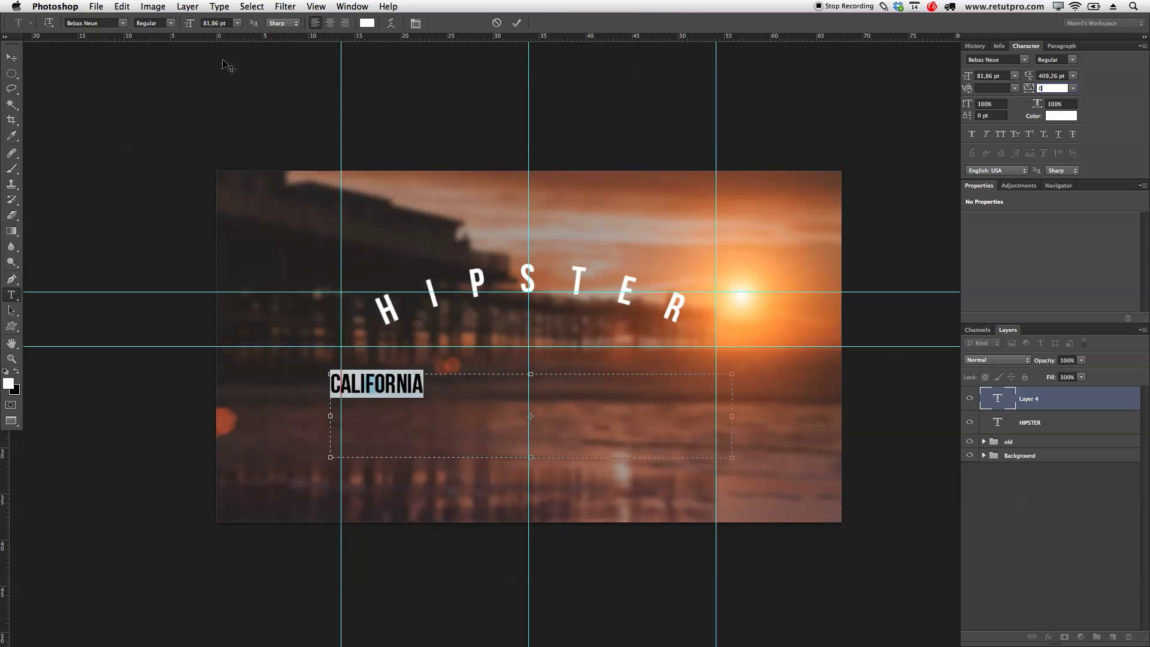
left_click_drag(190, 27, 242, 30)
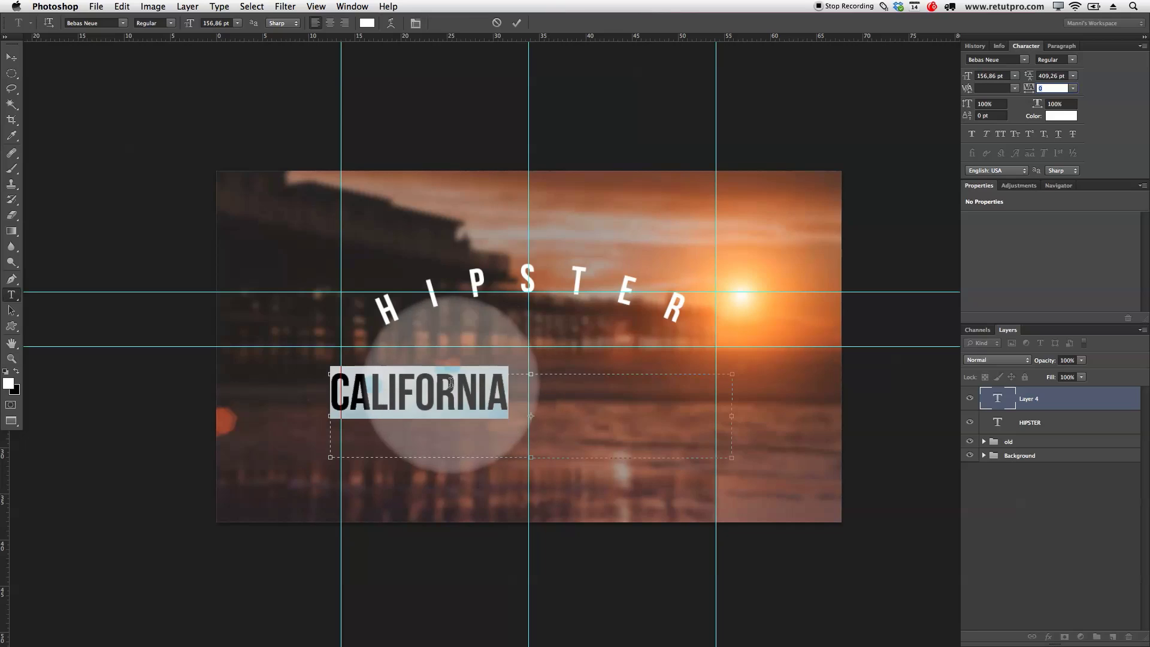
Apply the Brannboll Fet font to the text.
left_click(123, 24)
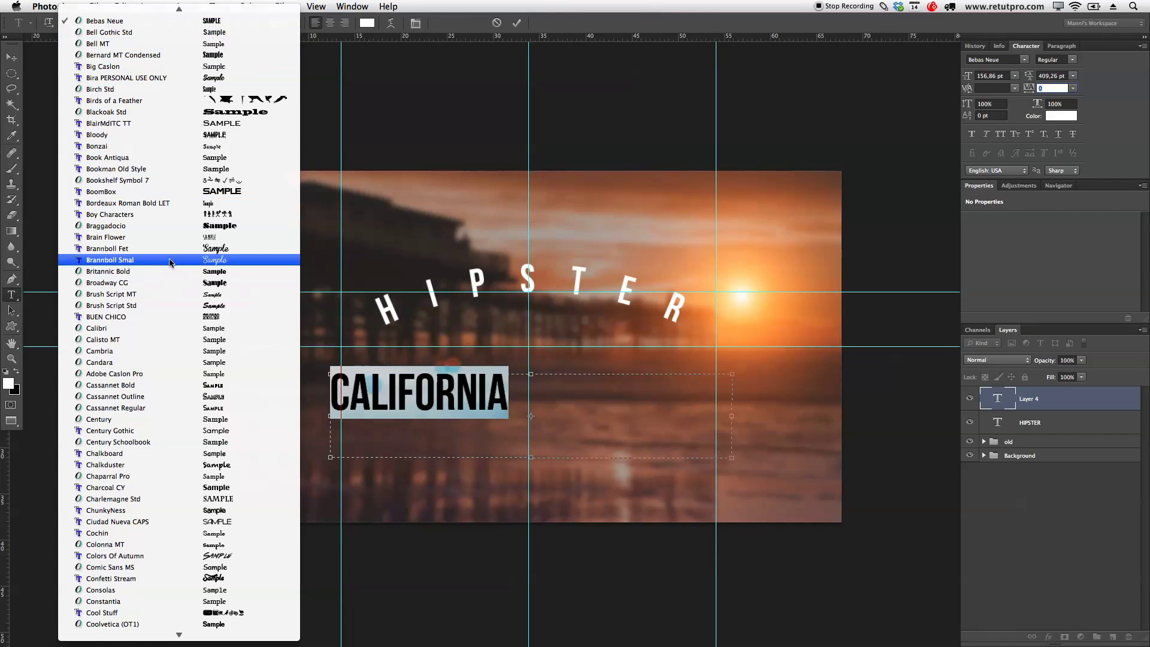
left_click(99, 252)
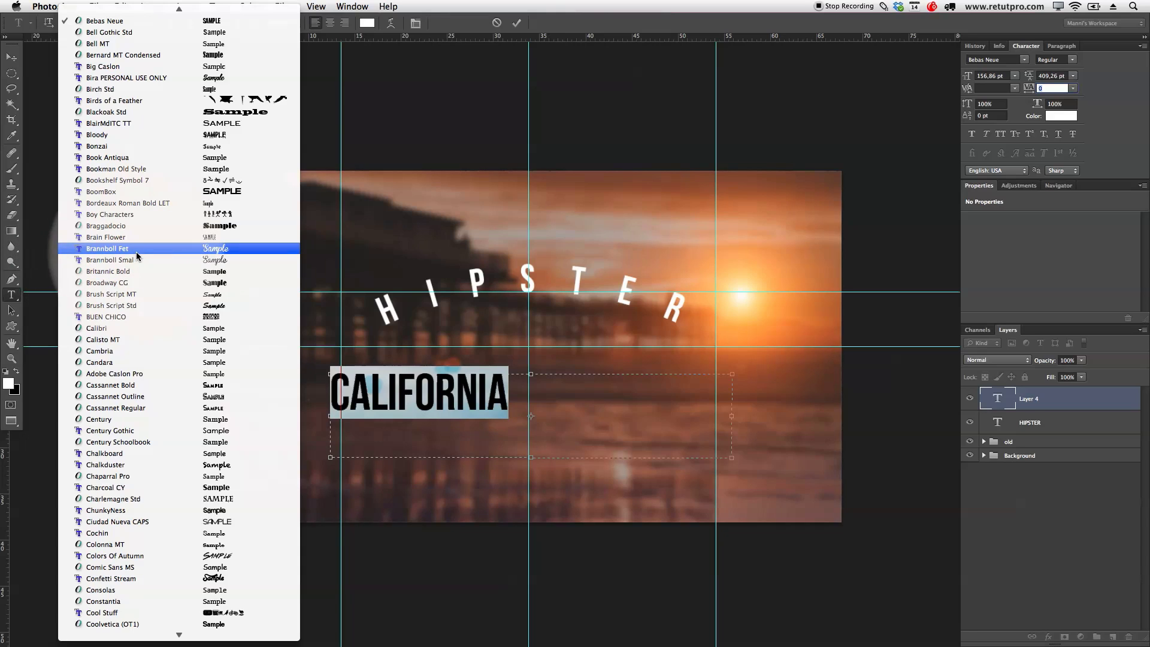
left_click(190, 249)
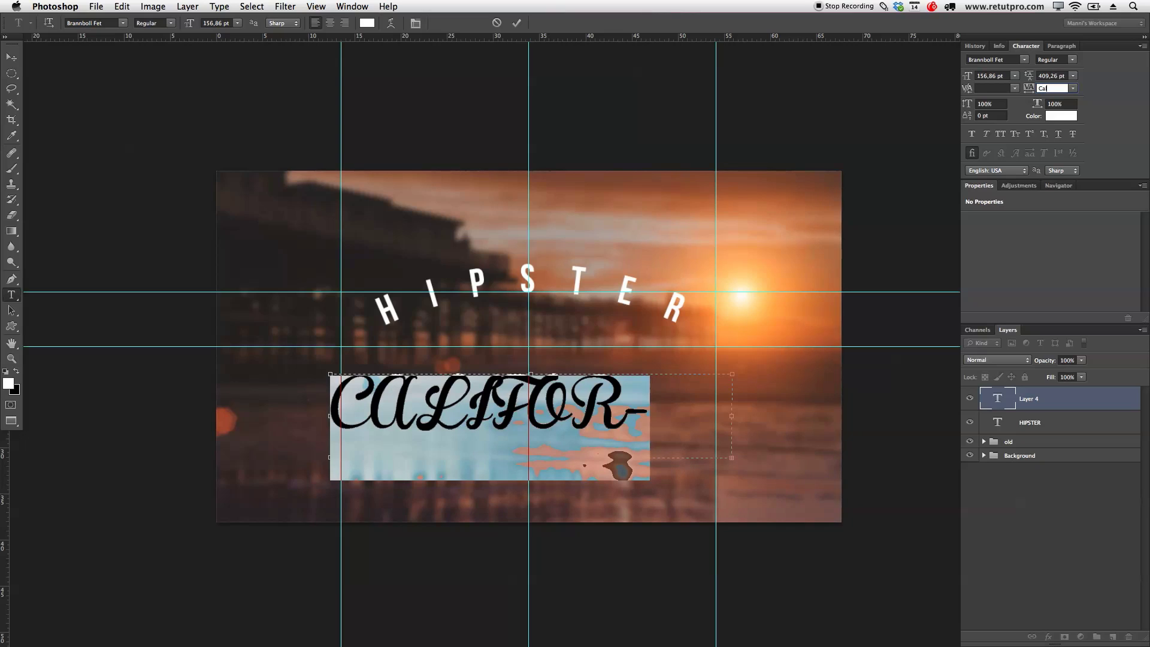
Retype the word as California and enlarge it to about 174.86 pt.
type("Ca")
key("Return")
key("Return")
key("super+a")
key("BackSpace")
type("California")
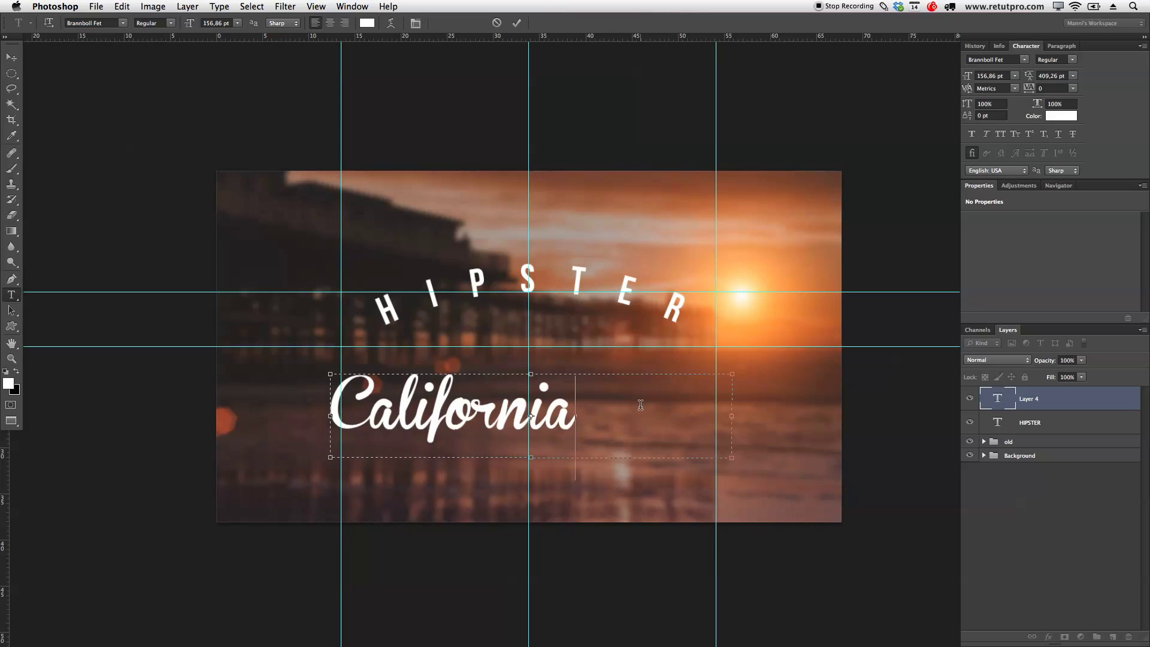
key("super")
key("super+a")
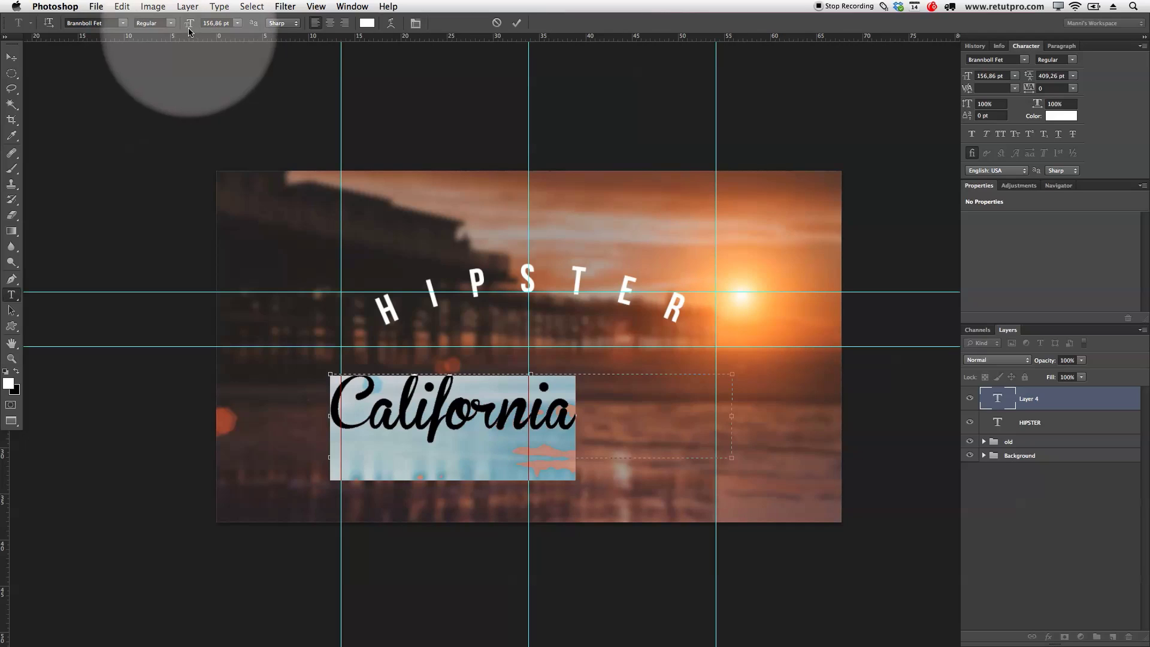
left_click_drag(191, 24, 203, 25)
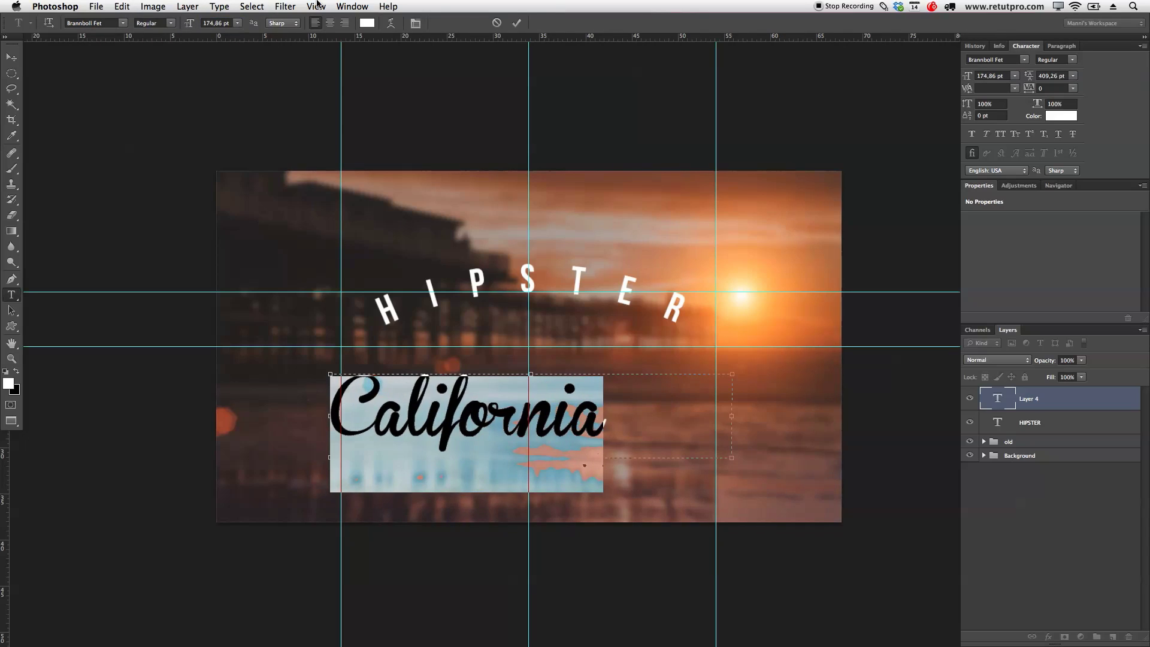
Commit California and move it up just beneath the HIPSTER arch.
left_click(518, 23)
left_click(13, 60)
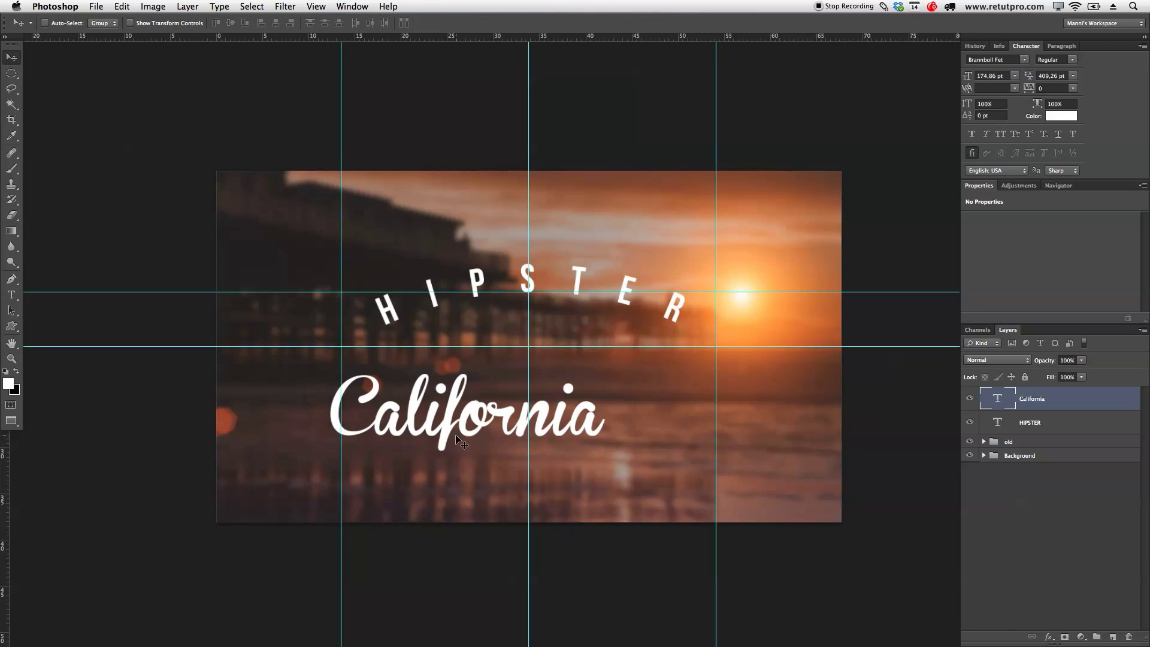
left_click_drag(458, 431, 525, 388)
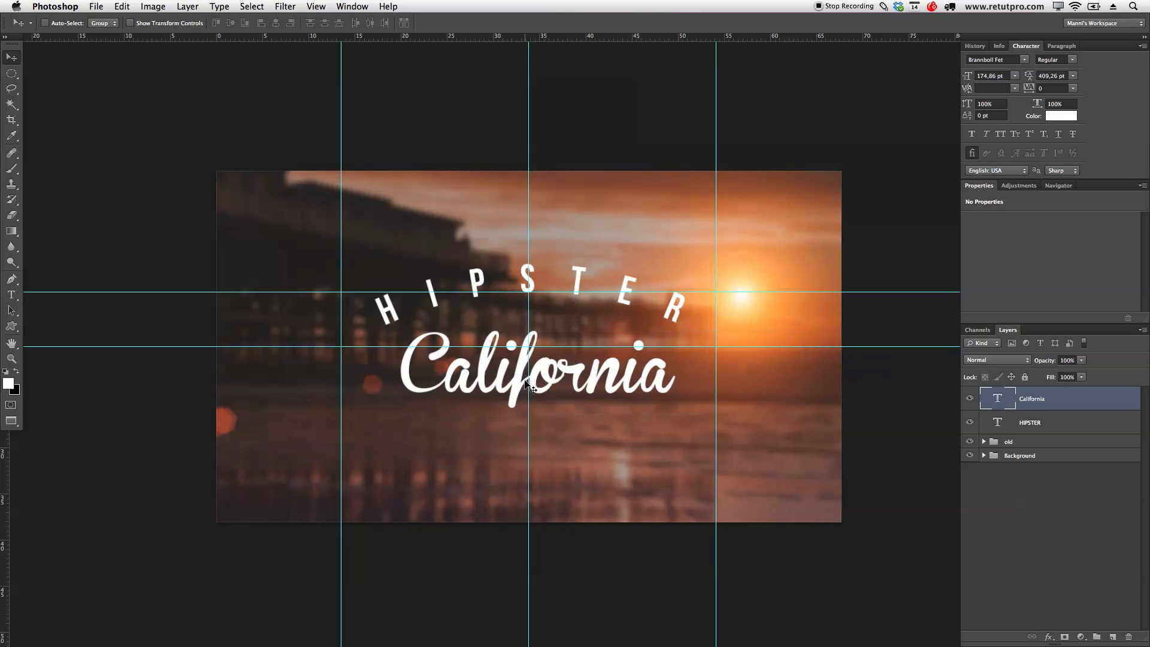
key("Up")
key("Up")
key("Up")
key("Up")
key("Up")
key("Up")
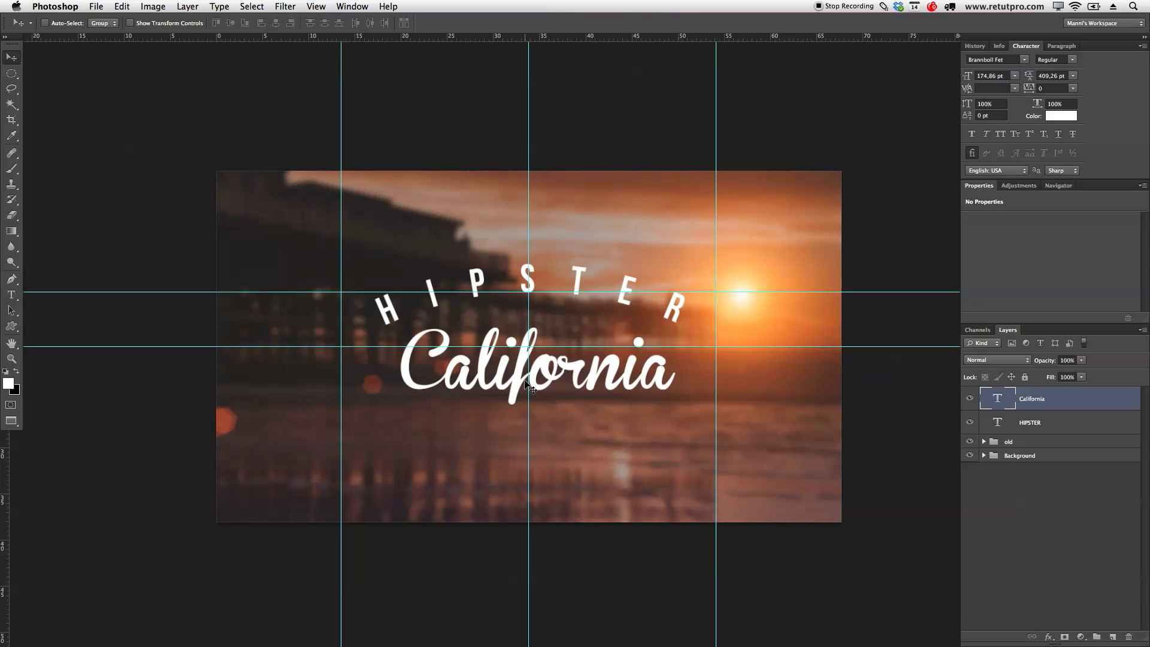
key("Up")
key("Up")
key("Up")
key("Up")
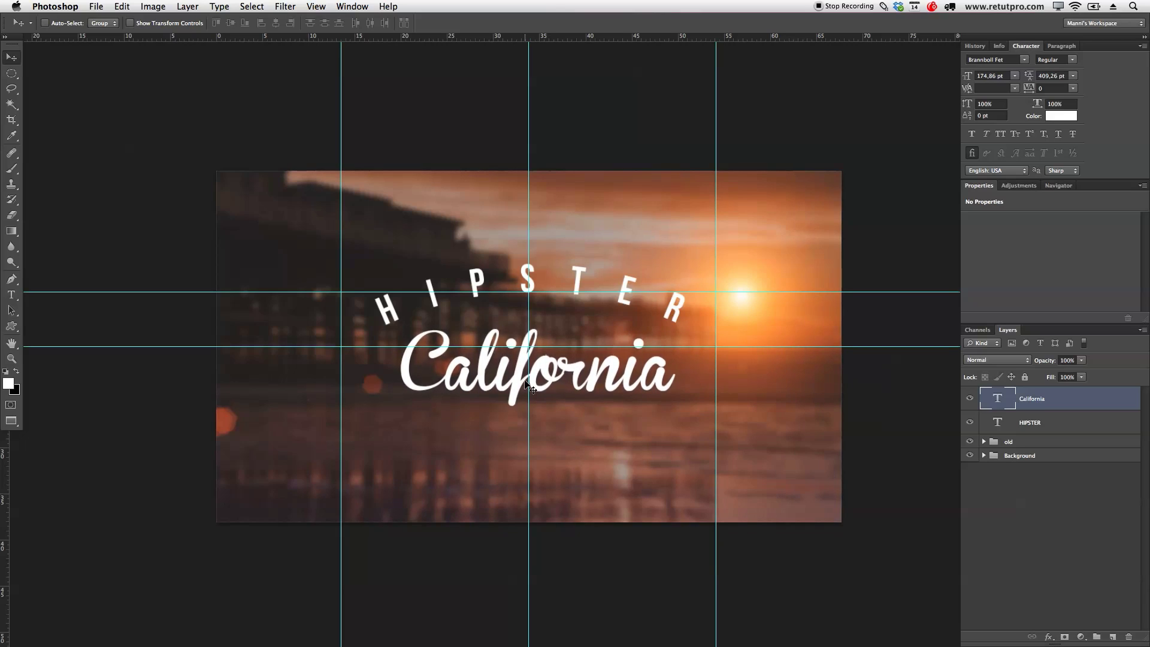
key("Down")
key("Down")
key("Down")
key("Down")
key("Up")
key("Down")
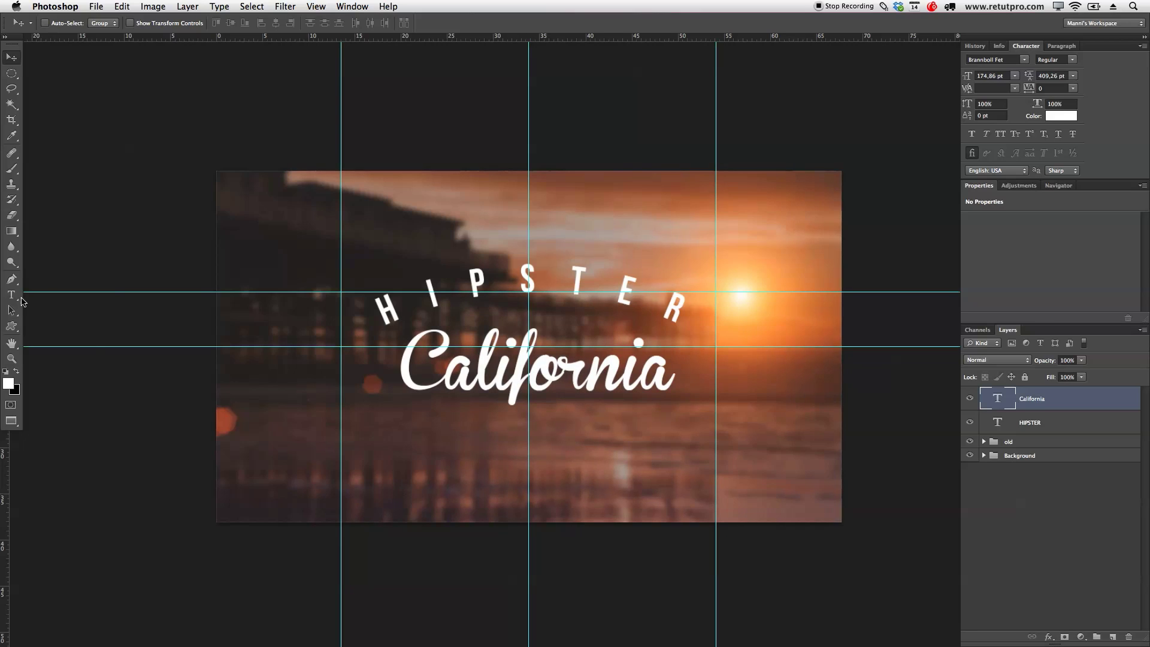
Apply Faux Italic to the whole word California and commit it.
left_click(12, 294)
left_click(516, 379)
left_click_drag(705, 370, 379, 374)
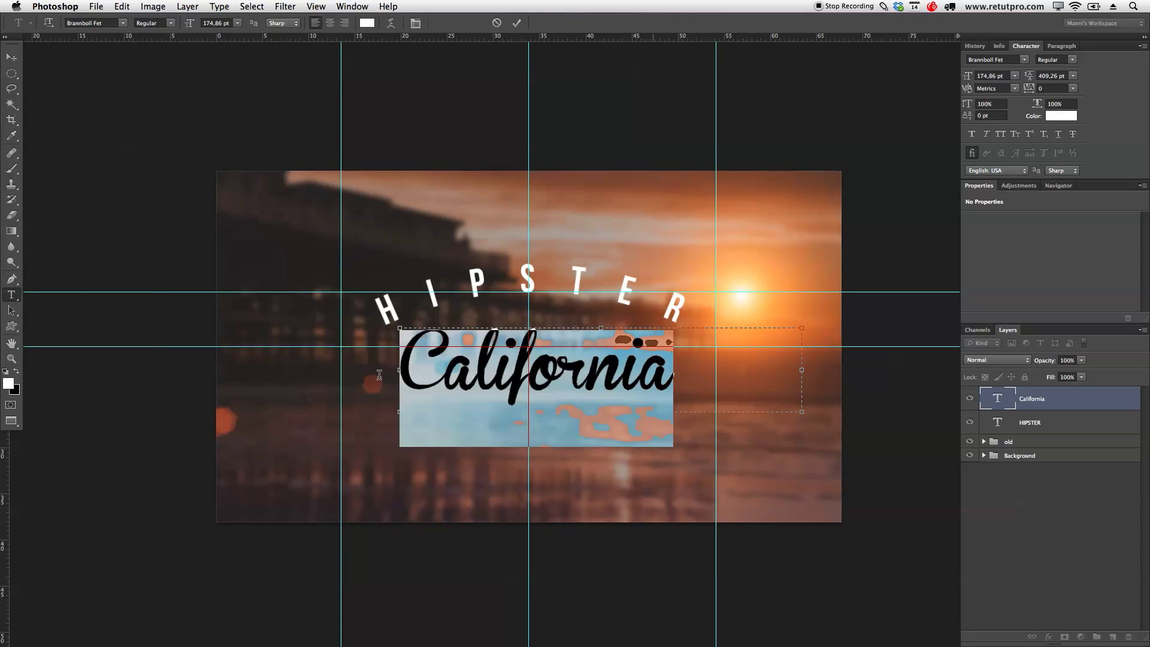
left_click(986, 134)
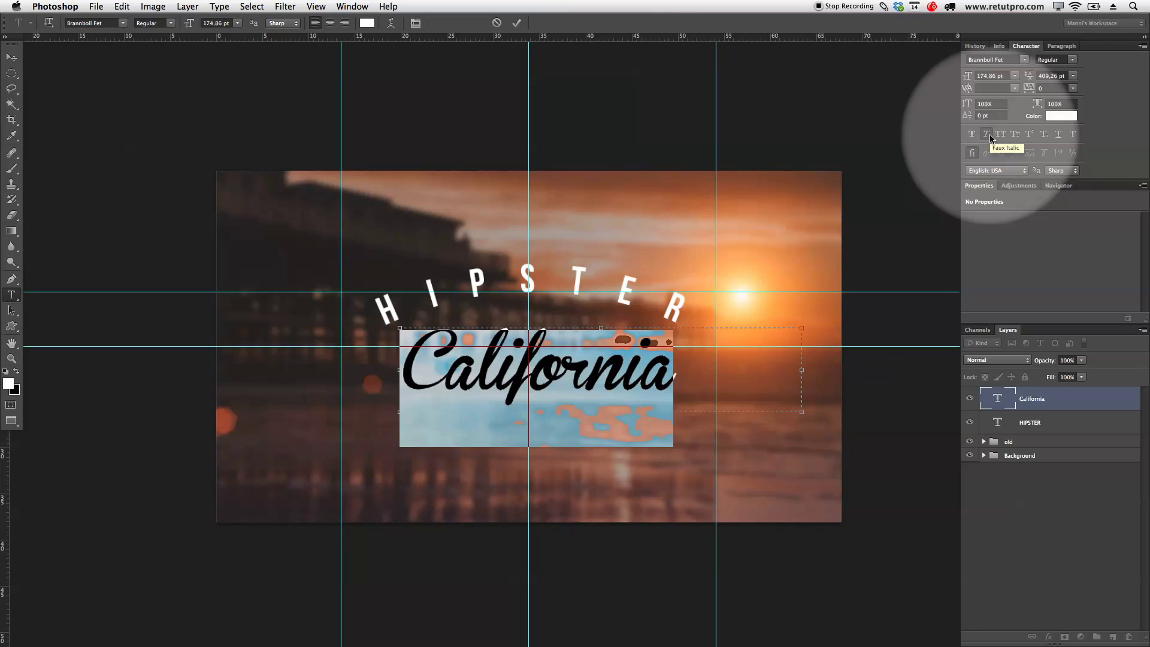
left_click(517, 23)
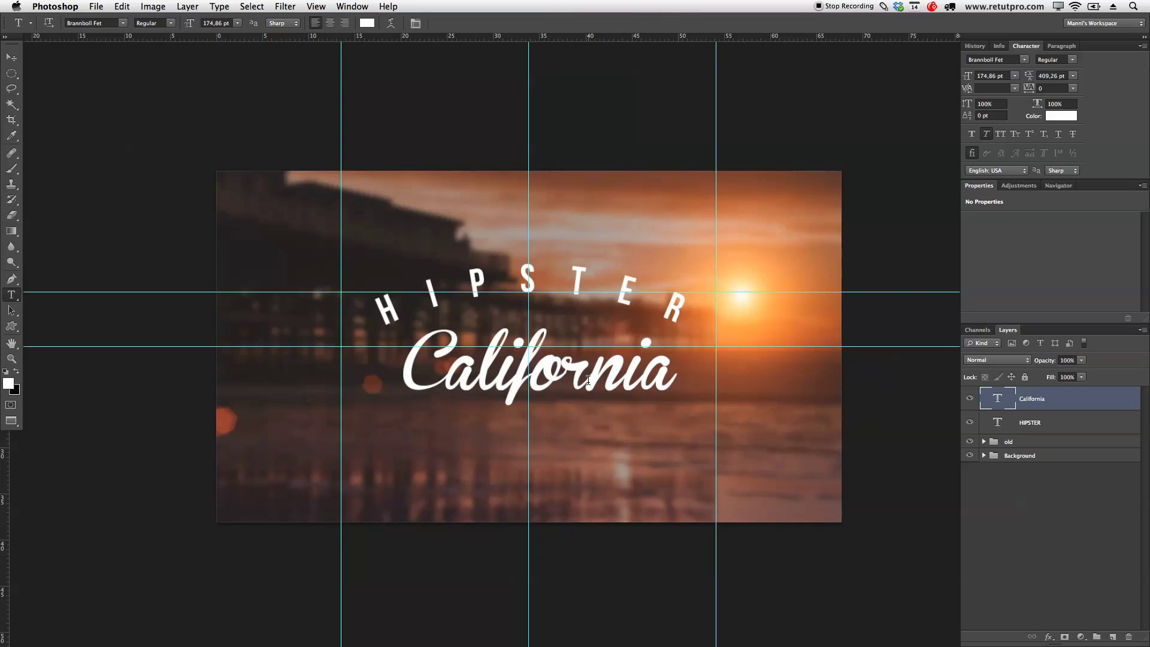
Fine-tune California's horizontal position with the arrow keys.
key("v")
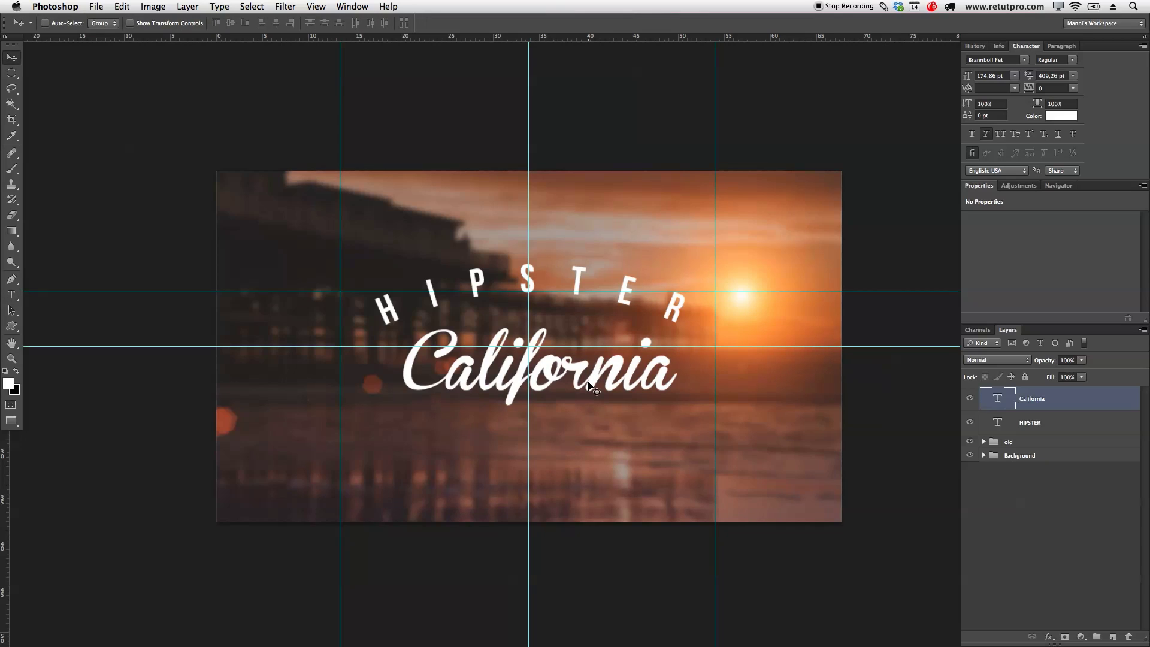
key("Left")
key("Left")
key("Left")
key("Left")
key("Left")
key("Left")
key("Left")
key("Left")
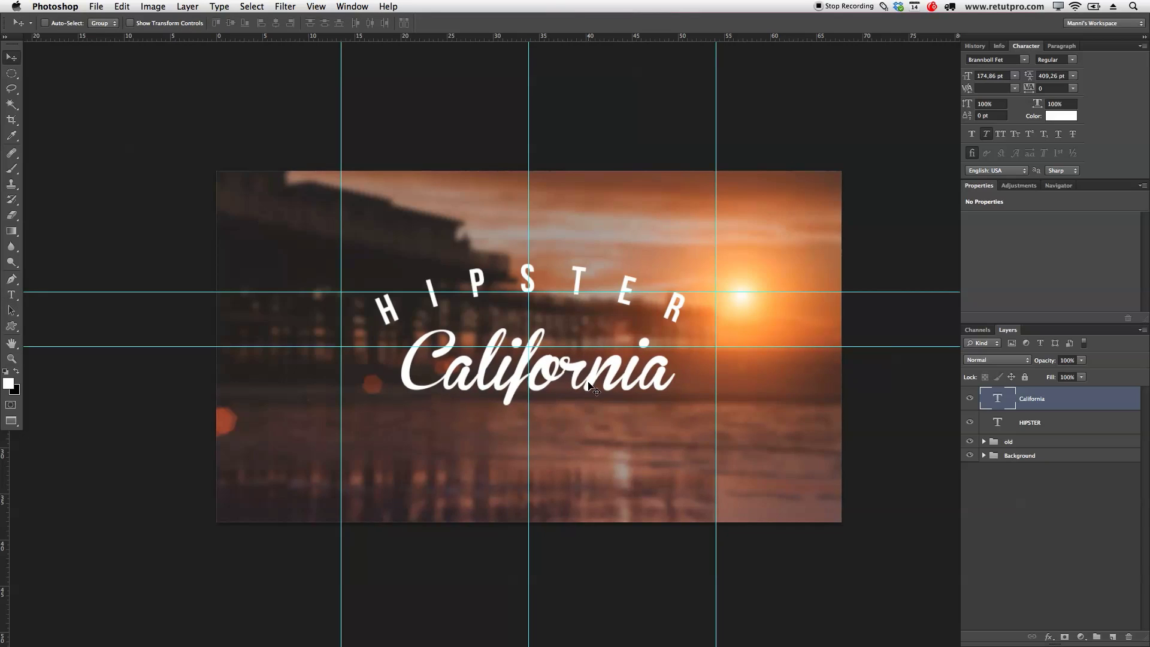
key("Right")
key("Right")
key("Right")
key("Right")
key("Right")
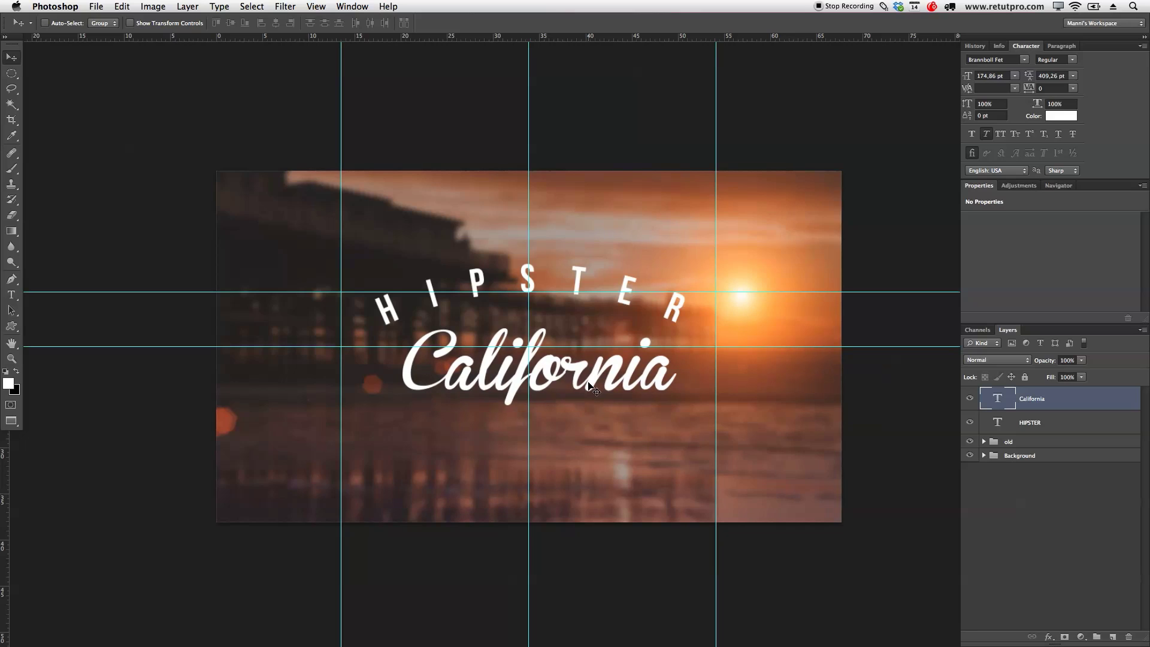
key("z")
left_click(568, 358, "alt")
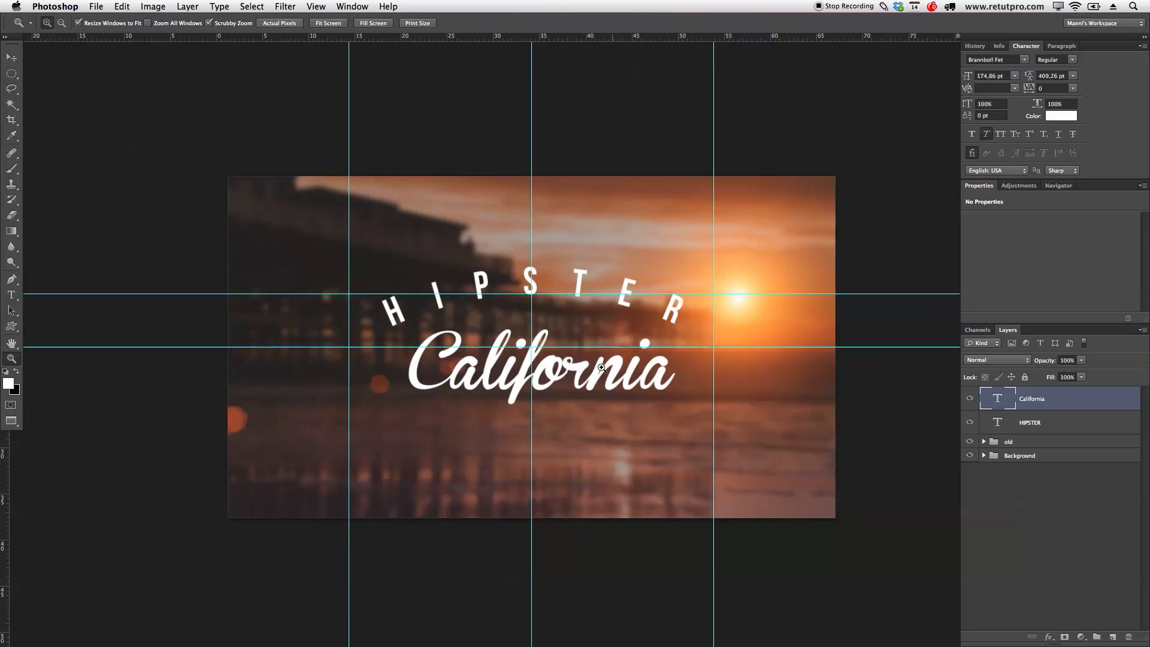
left_click(576, 371, "alt")
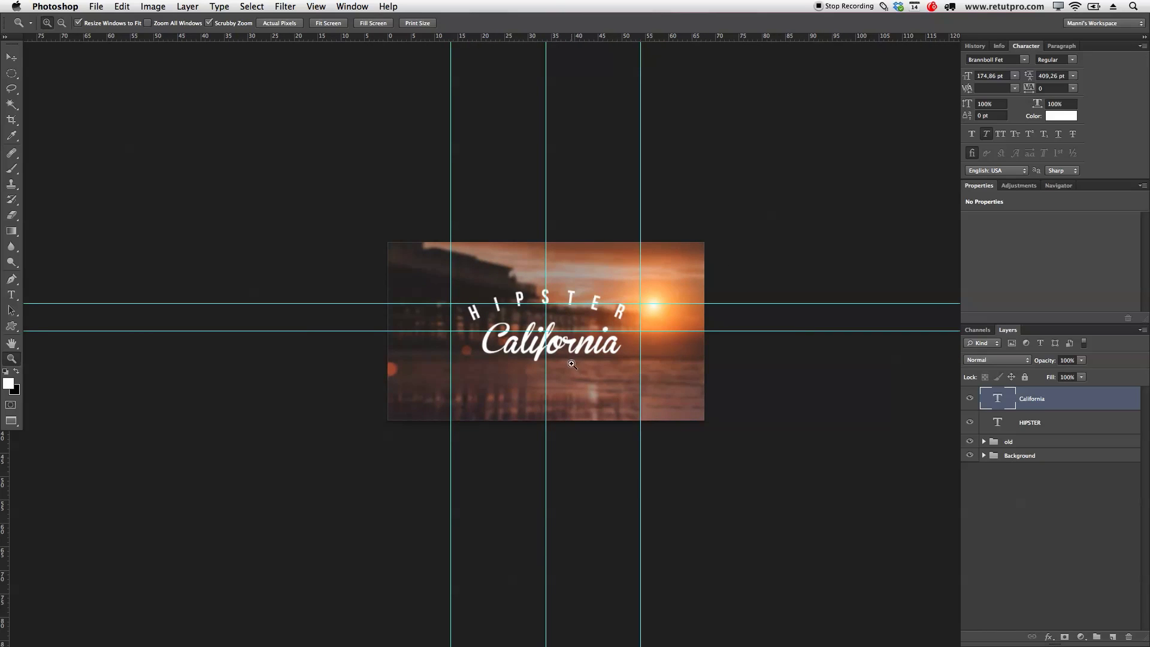
left_click_drag(572, 364, 582, 370)
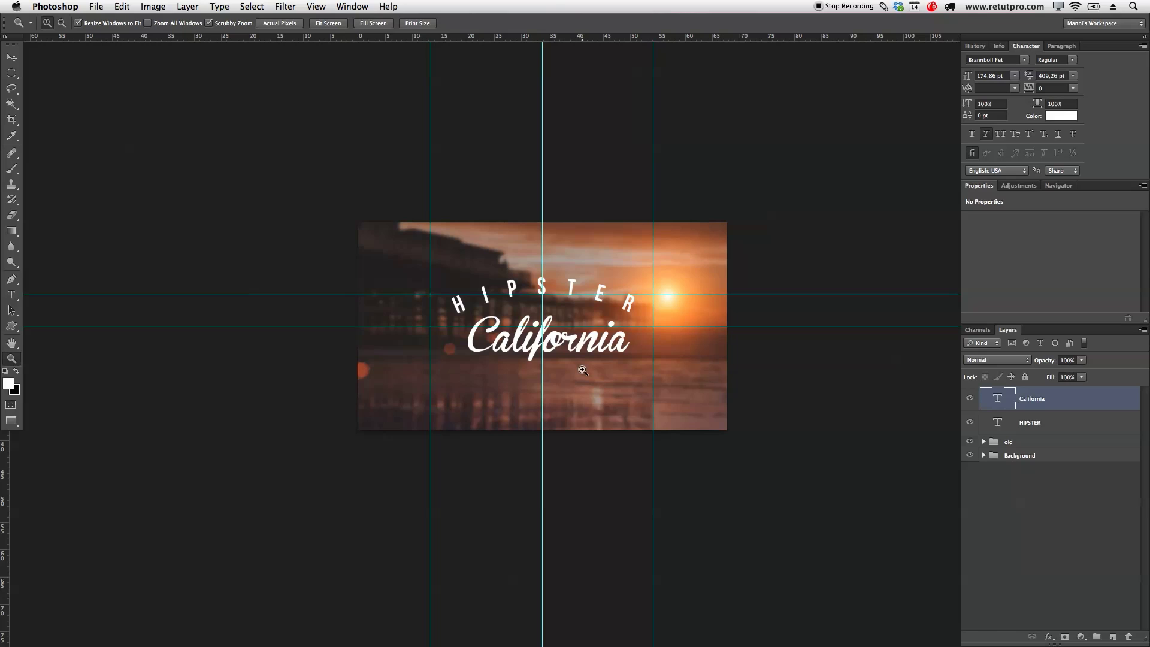
left_click_drag(563, 358, 597, 359)
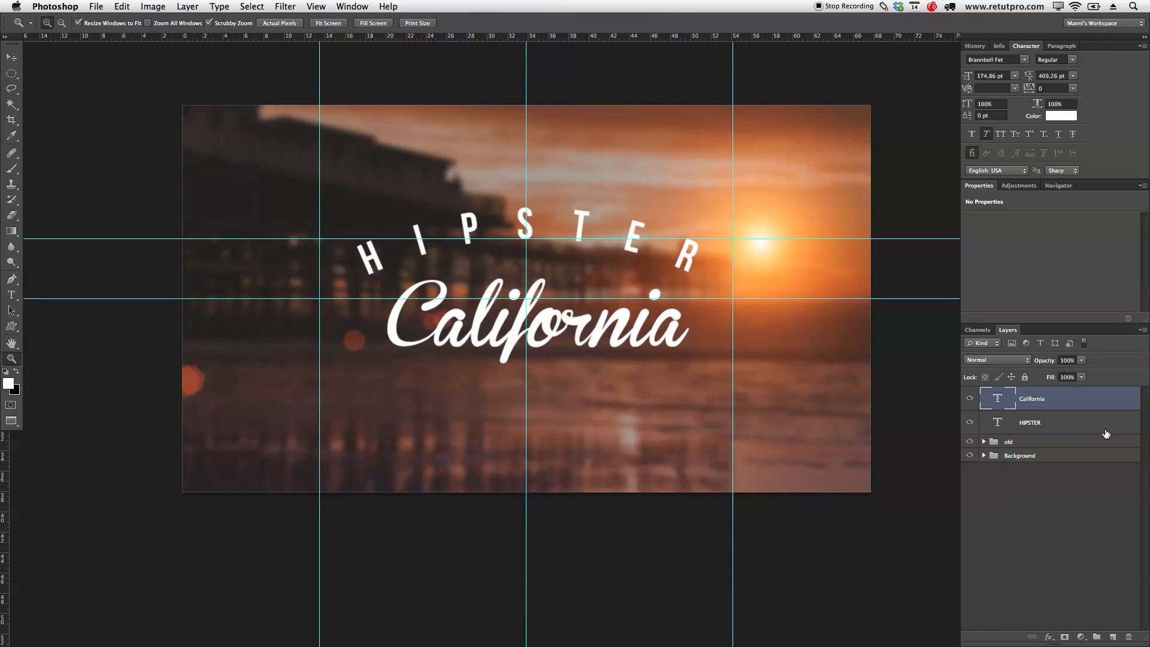
left_click(11, 57)
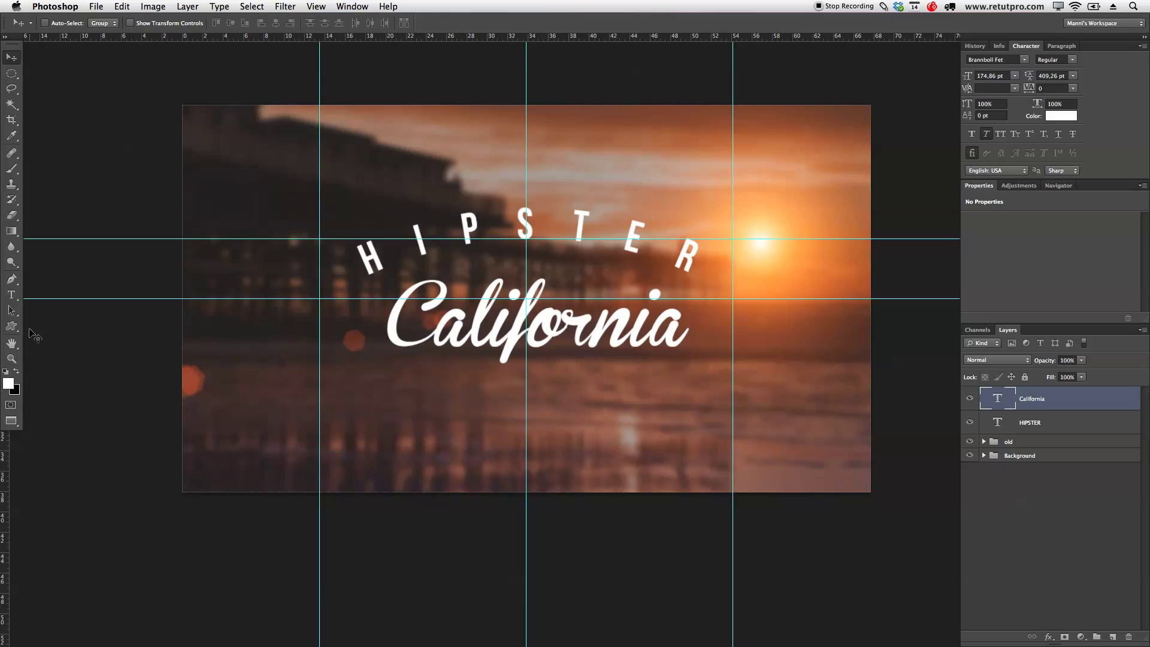
Draw a text box beneath California for Since and shrink it to 62.86 pt.
left_click(12, 294)
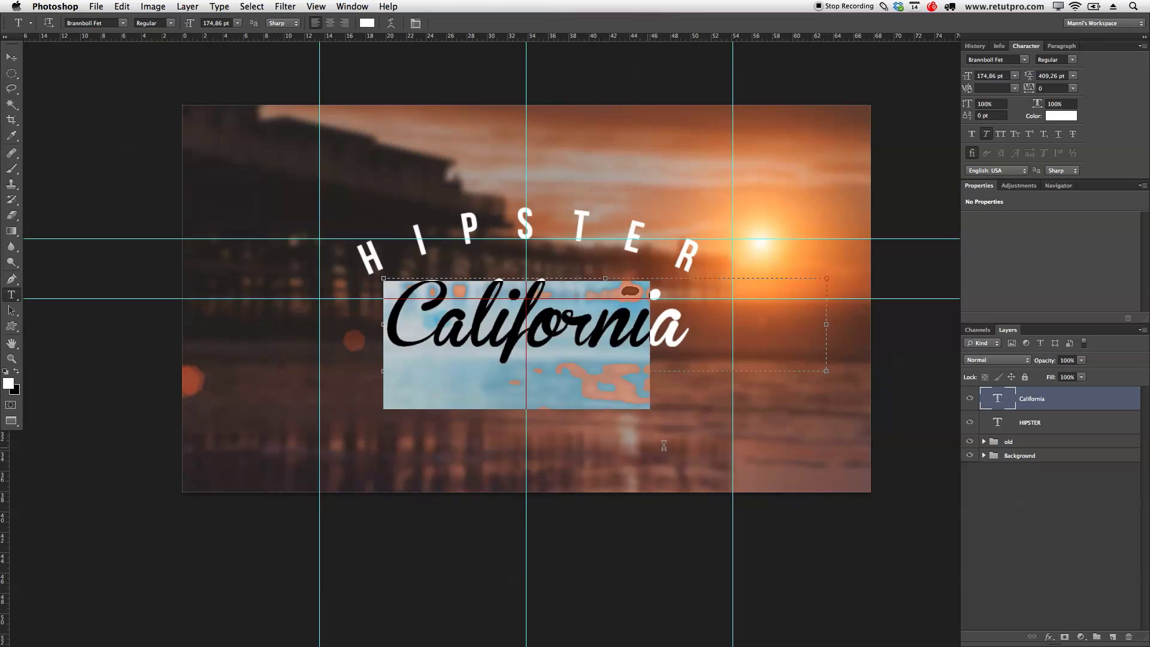
left_click_drag(374, 420, 726, 473)
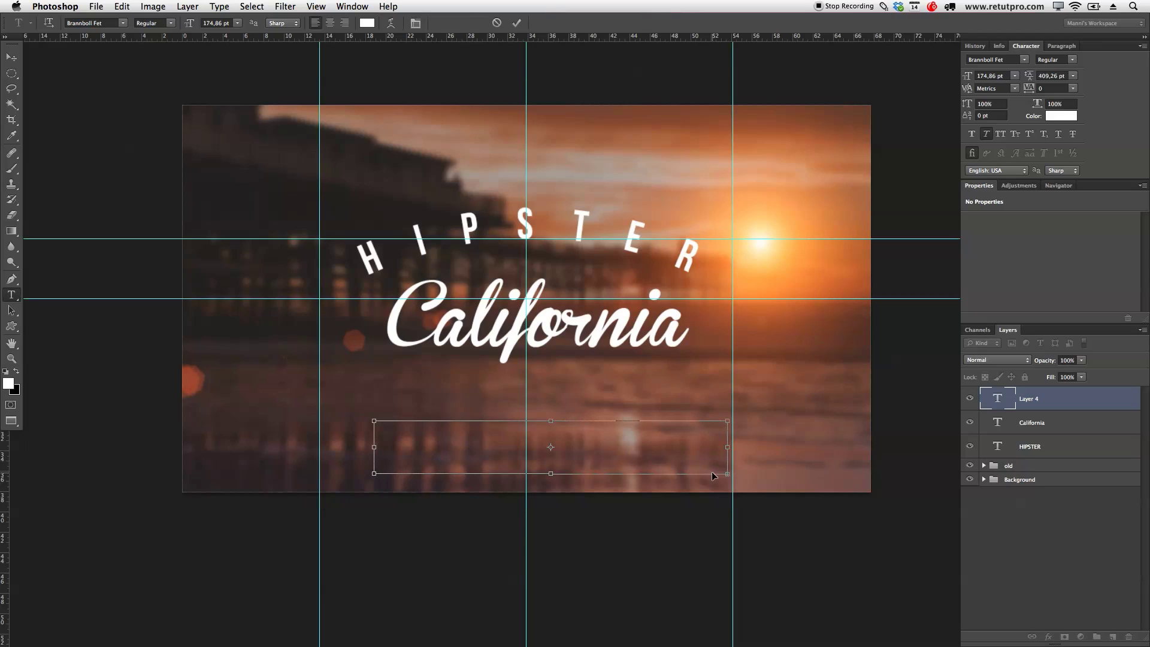
left_click(582, 422)
left_click(195, 41)
left_click_drag(189, 23, 121, 35)
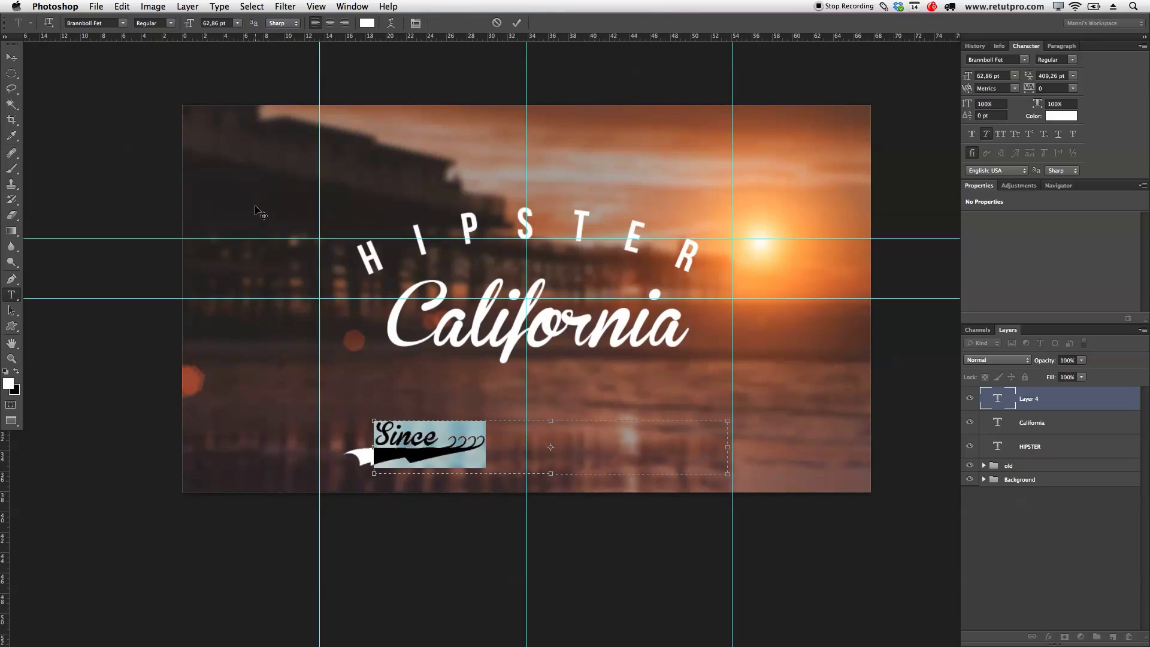
left_click(455, 465)
Set the bottom line's font to Helvetica Neue.
left_click(122, 24)
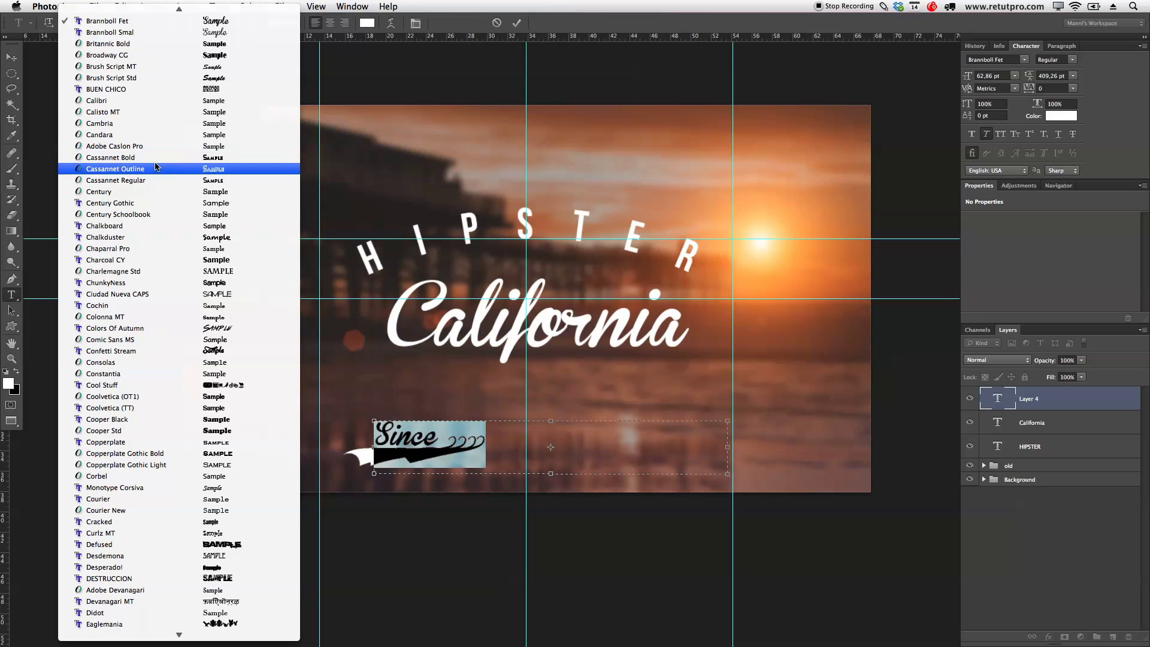
key("h")
scroll(157, 318, "down", 10)
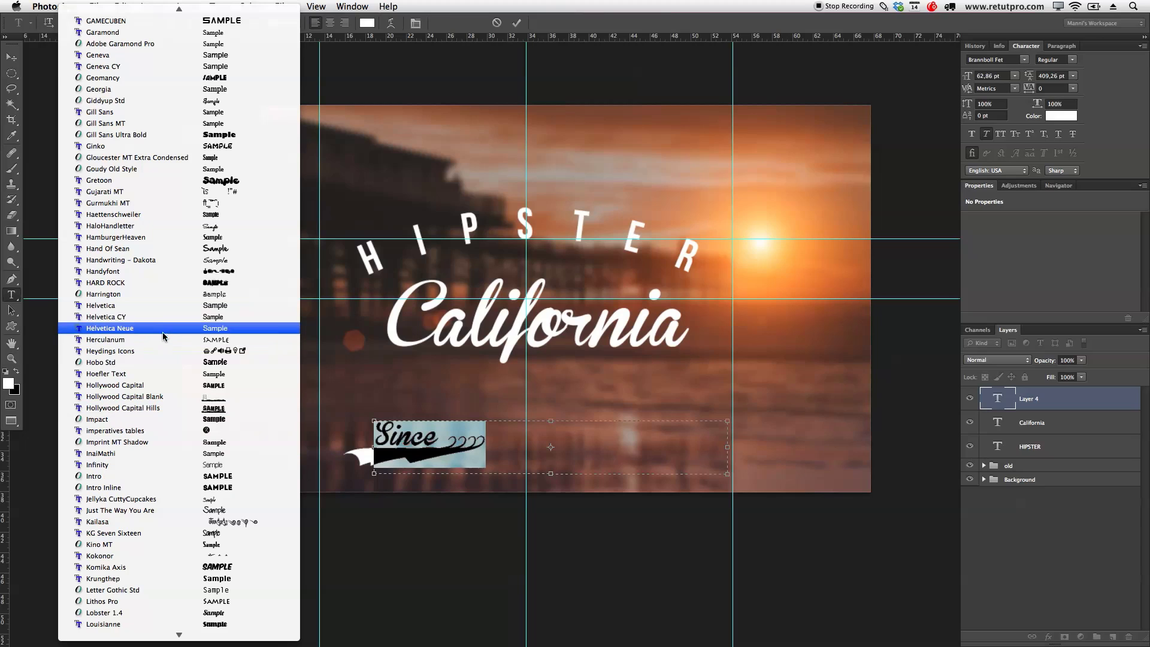
left_click(127, 328)
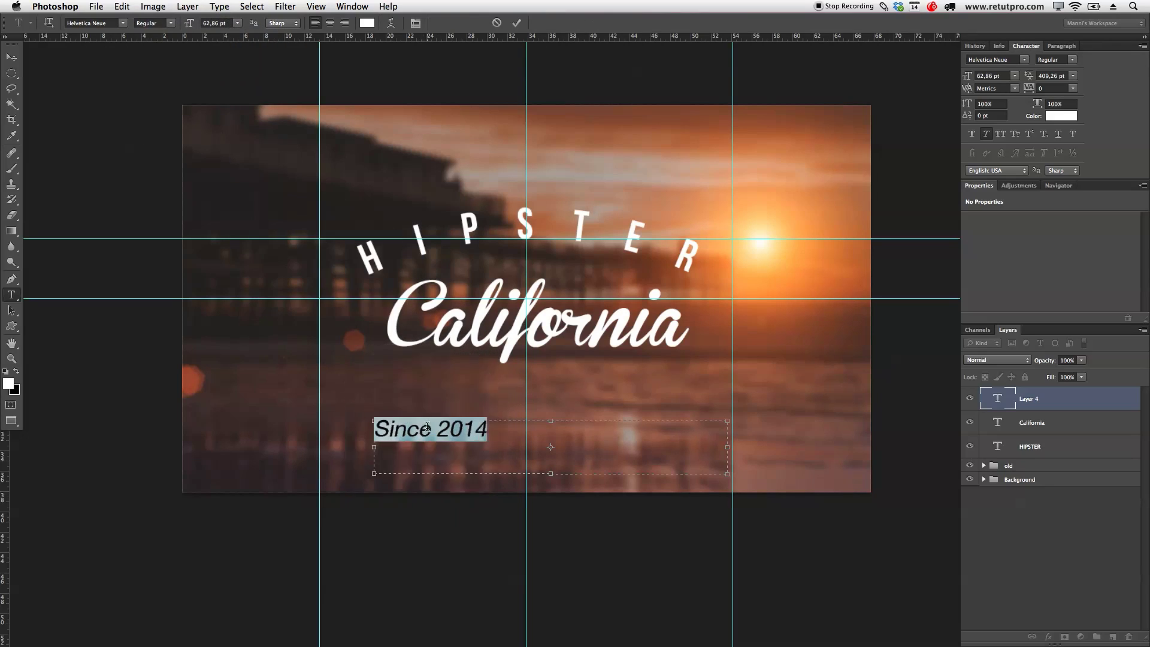
Retype the line as SINCE 2014 and turn off Faux Italic.
left_click(497, 430)
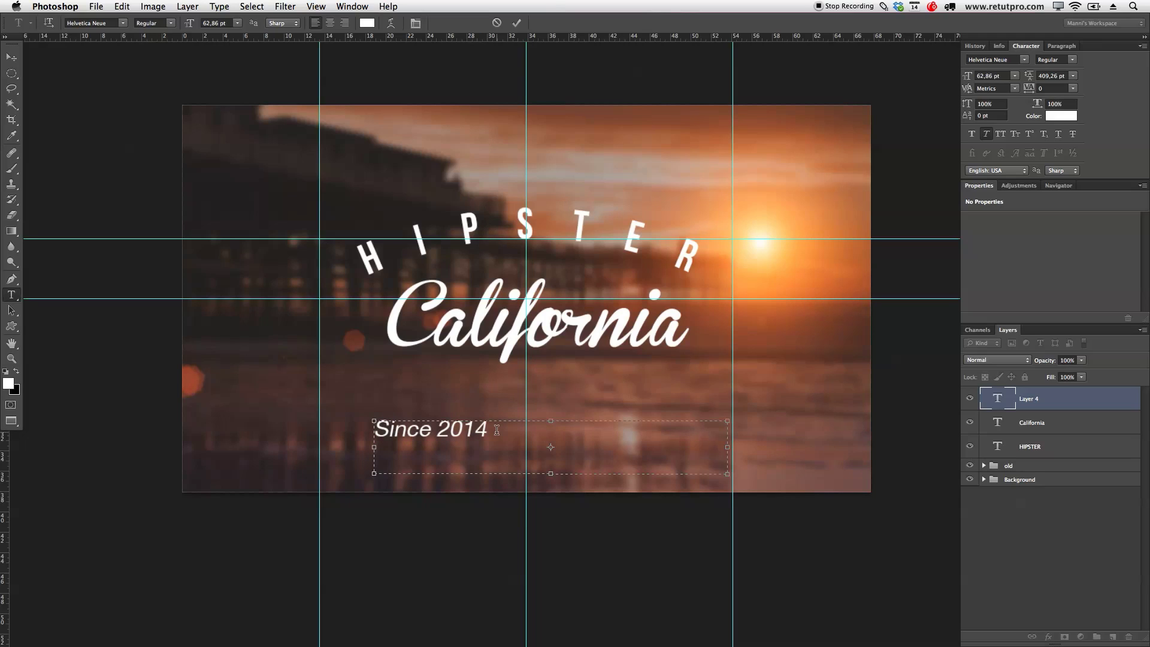
type("SINCE")
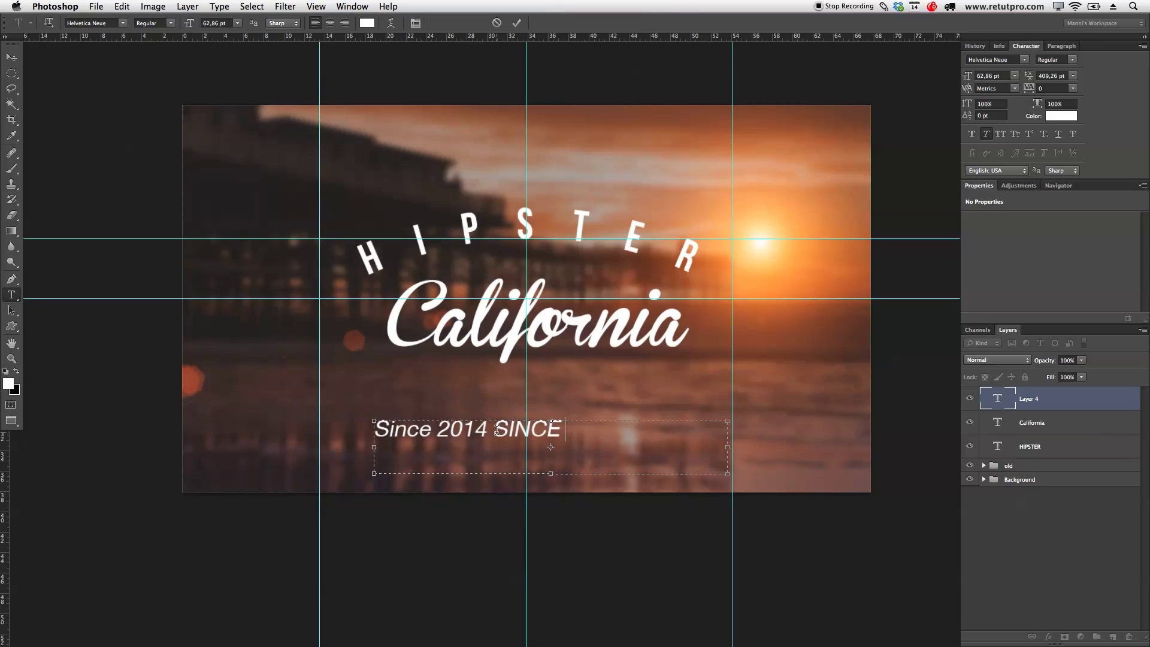
type(" 20143")
left_click_drag(498, 429, 369, 422)
key("BackSpace")
key("super+a")
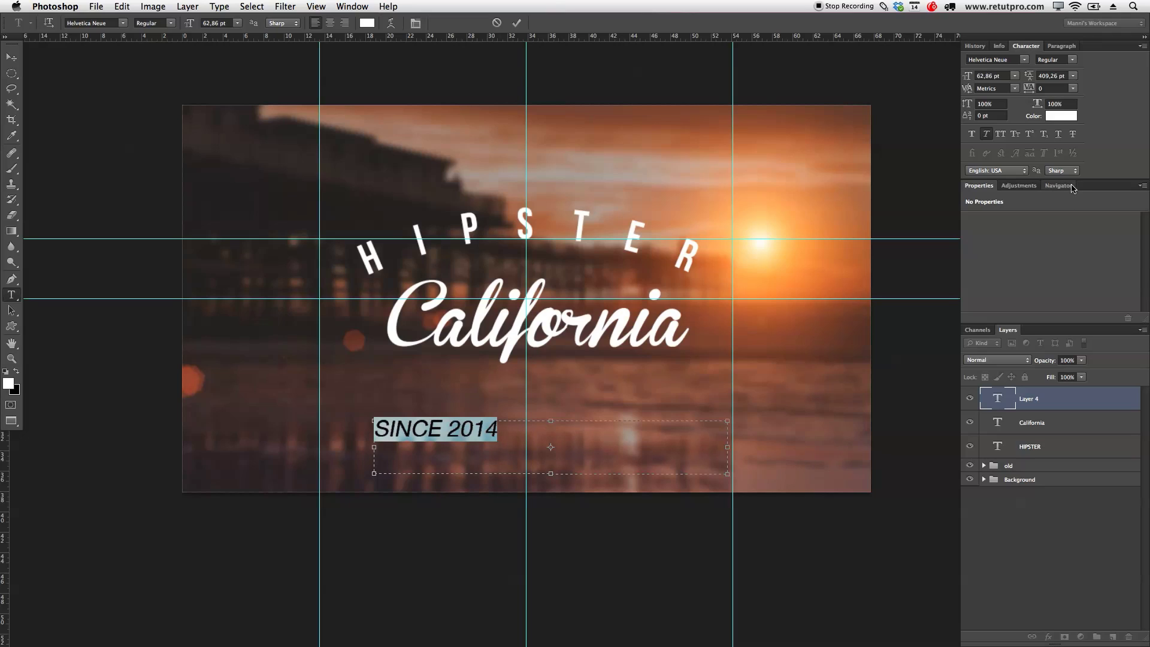
left_click(985, 134)
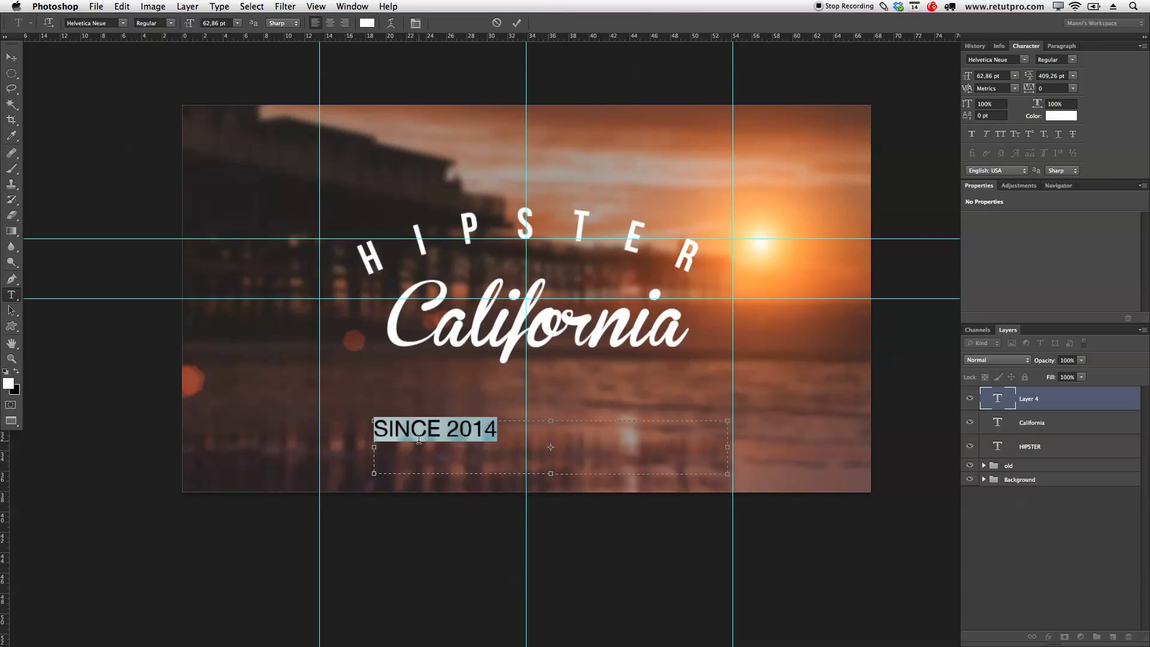
left_click(515, 435)
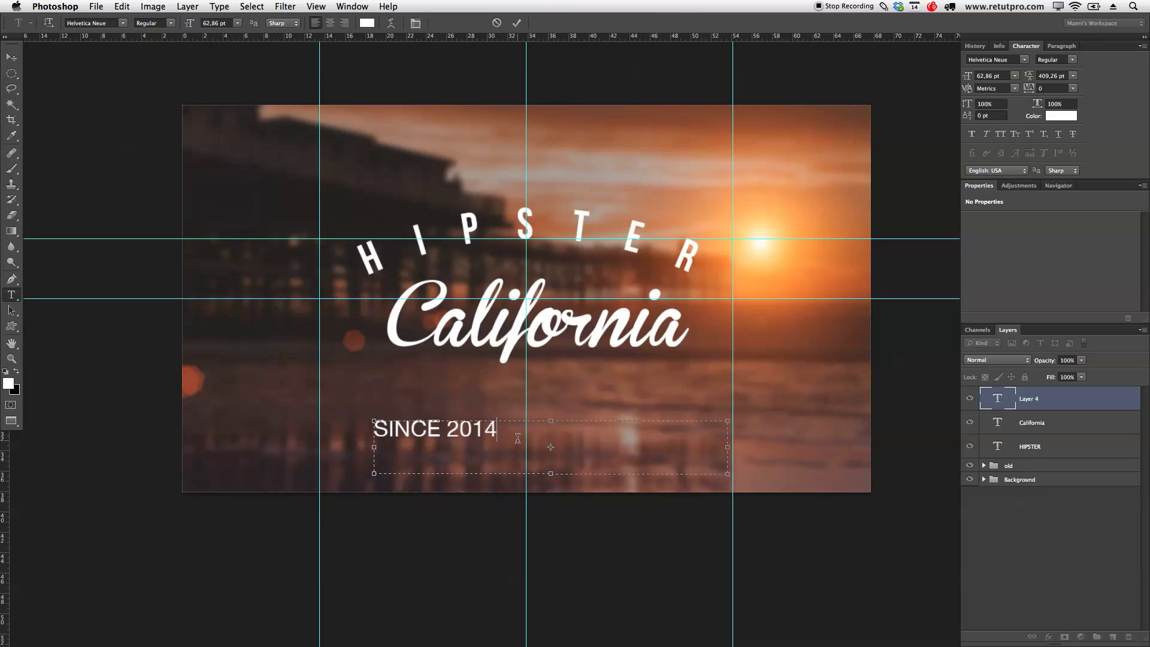
Switch SINCE 2014 to the UltraLight weight.
left_click_drag(516, 433, 358, 423)
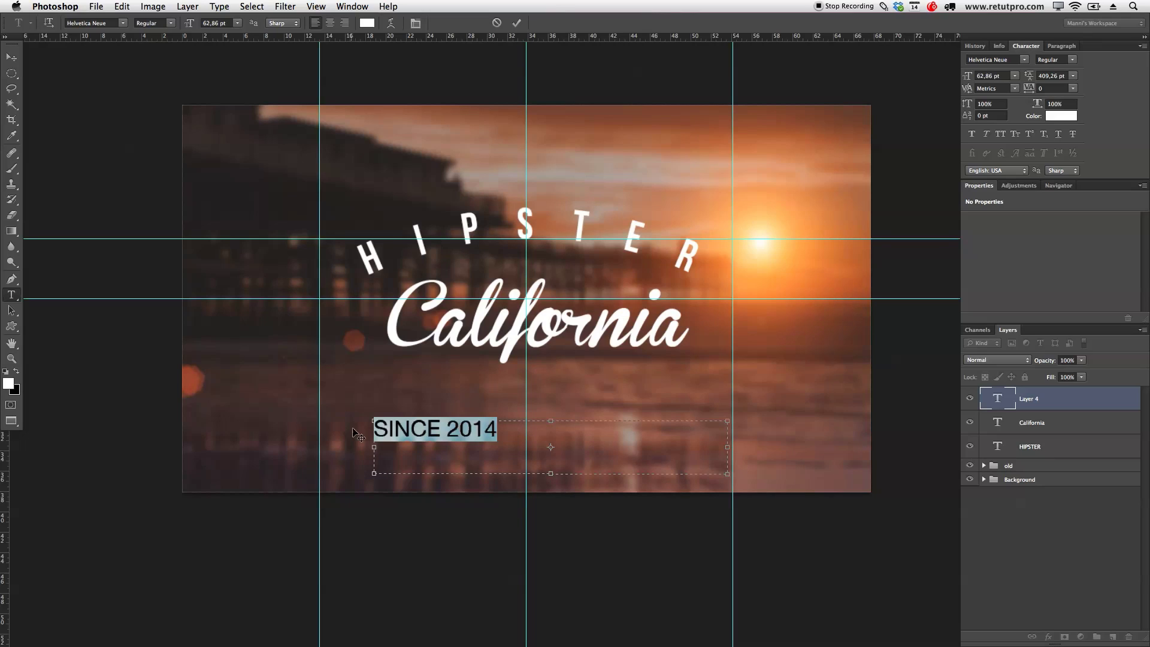
left_click(154, 22)
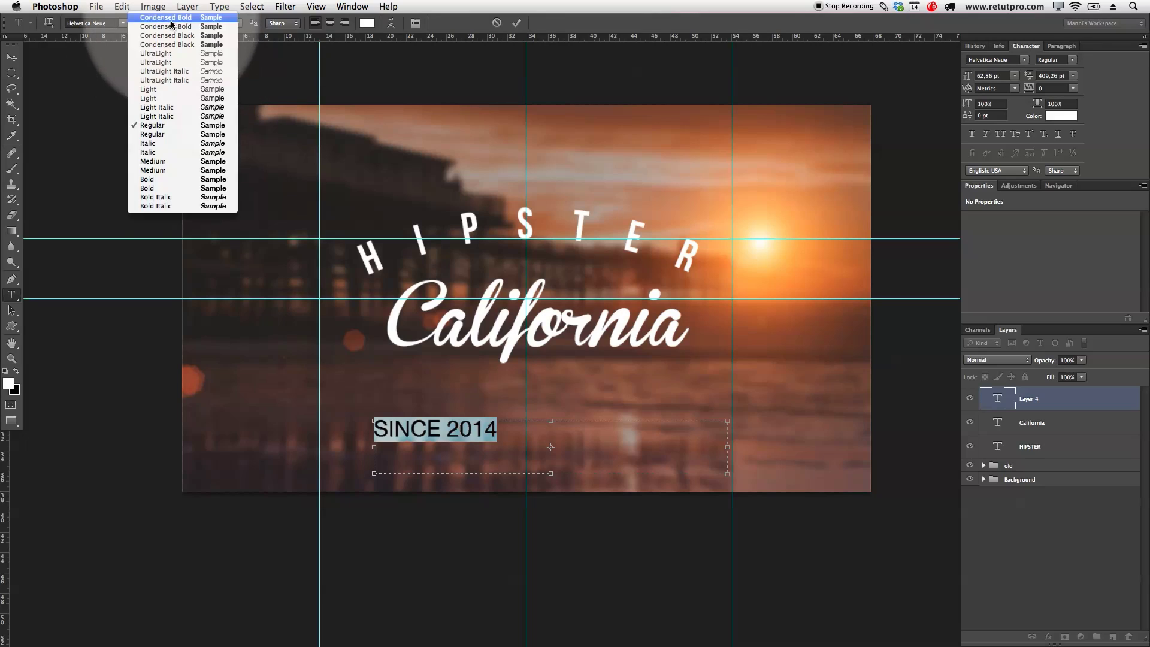
left_click(165, 55)
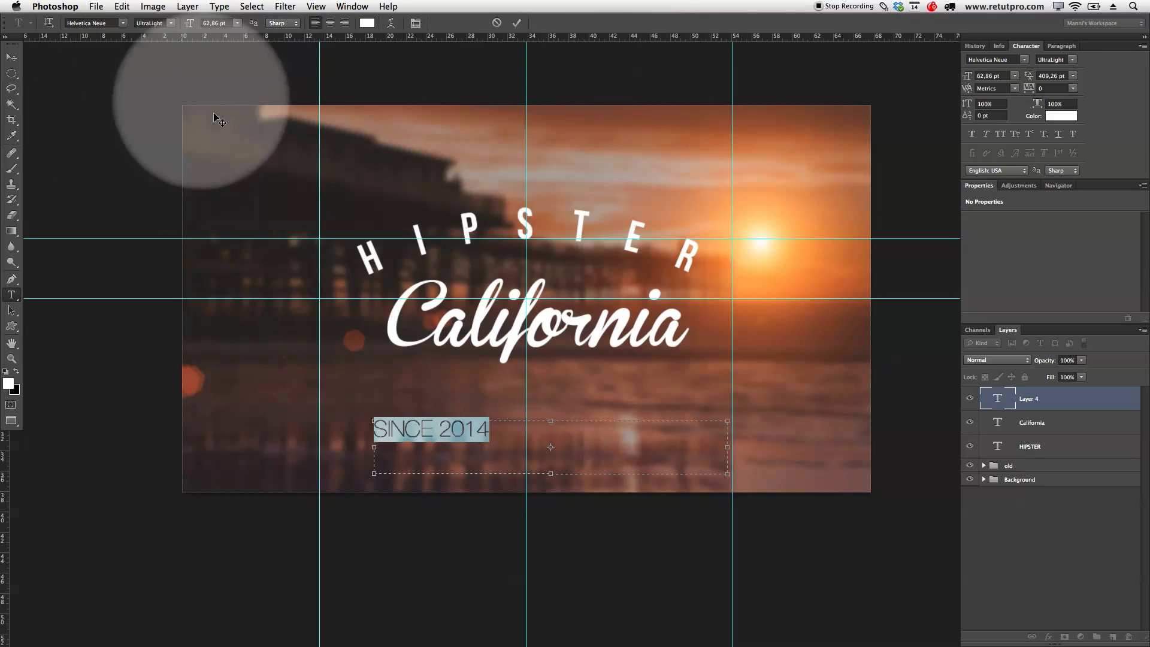
left_click(505, 454)
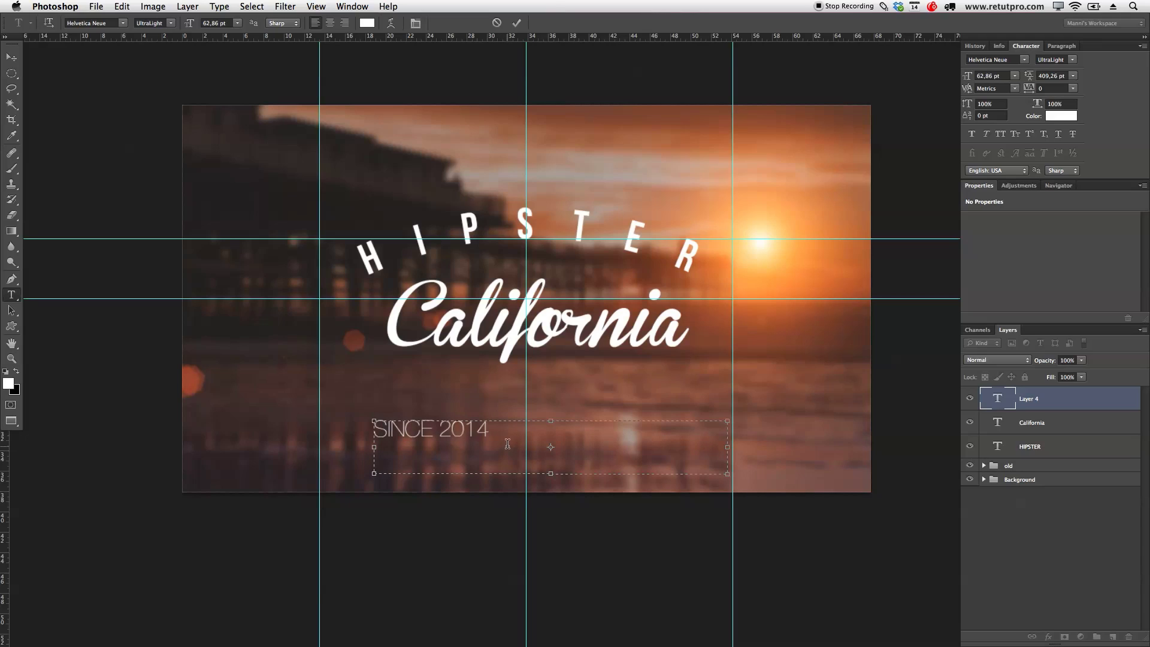
Enlarge SINCE 2014 to 77.86 pt, set tracking to 160 and commit.
left_click_drag(507, 443, 329, 431)
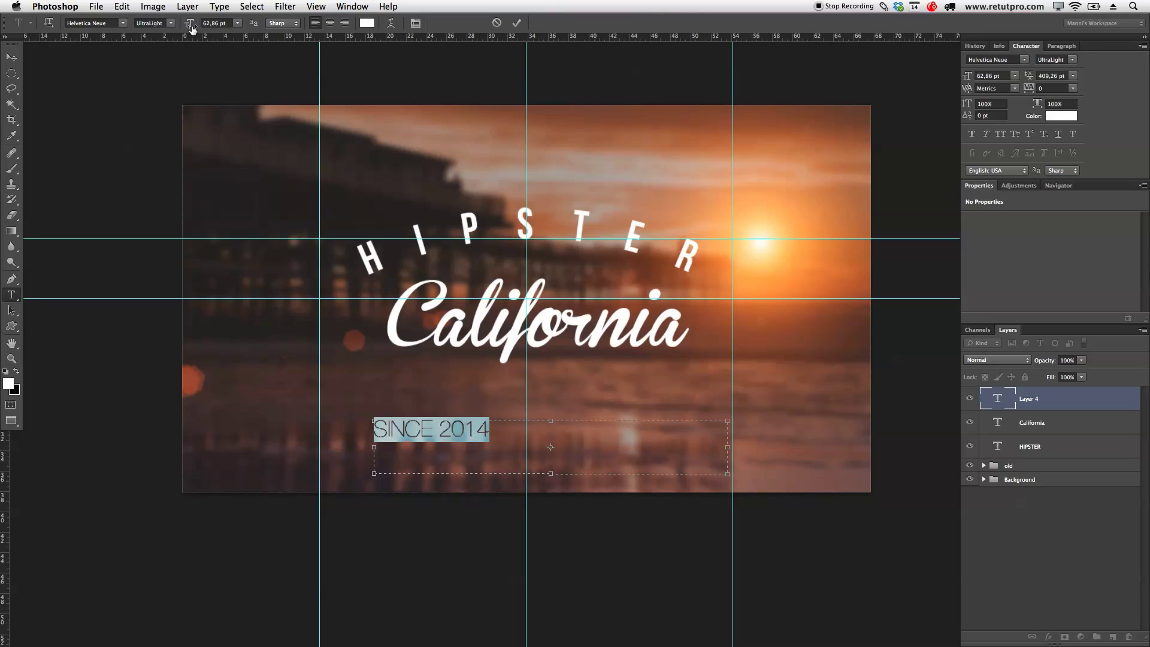
left_click_drag(192, 28, 208, 23)
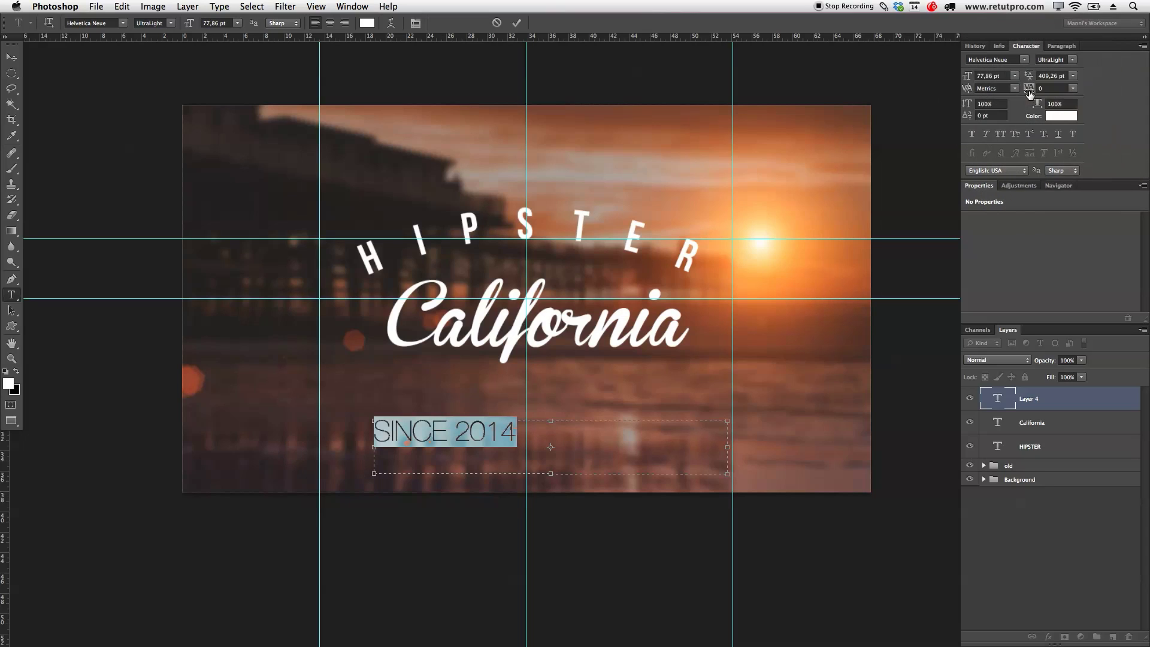
left_click_drag(1027, 91, 1034, 90)
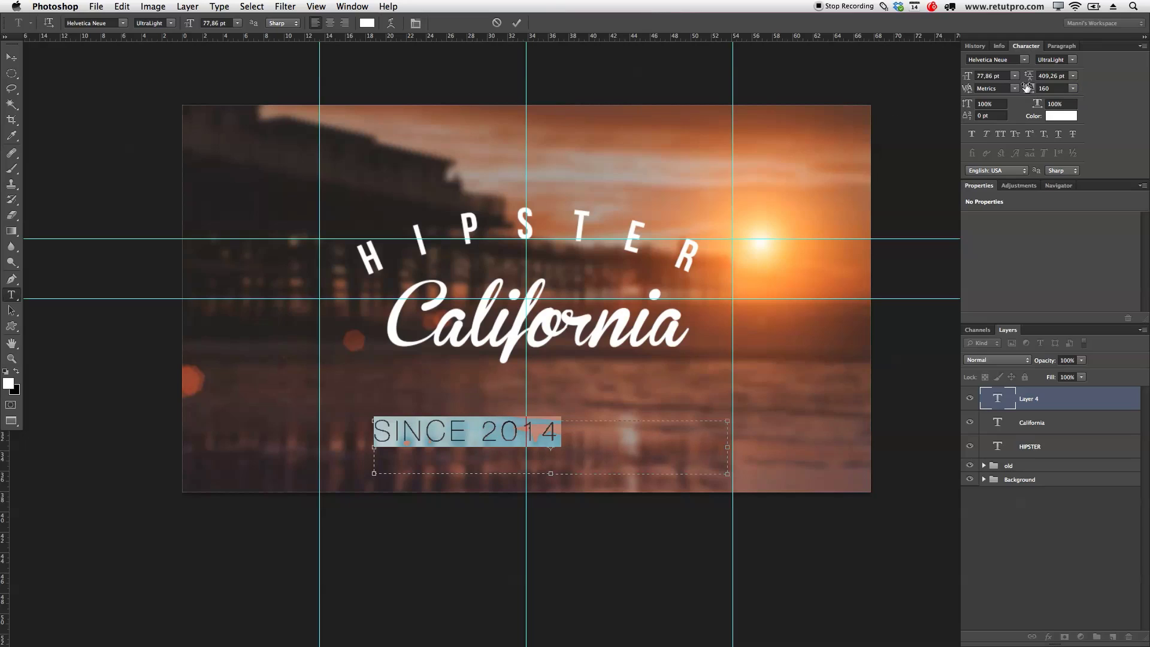
left_click(1054, 88)
left_click(516, 23)
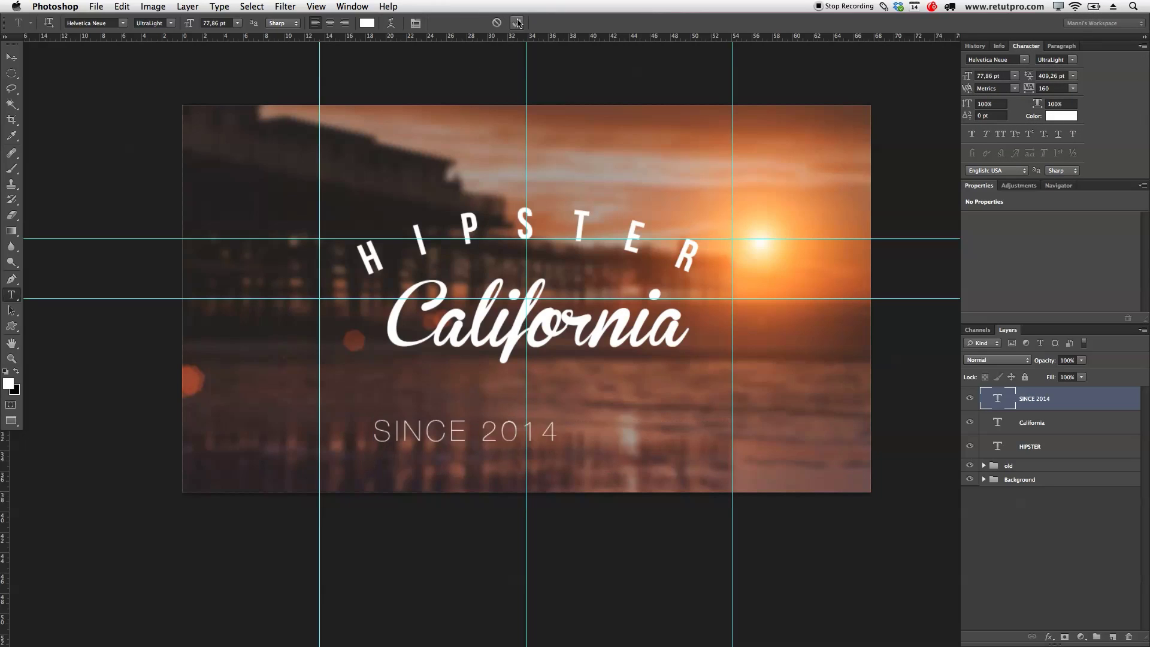
Drag SINCE 2014 up beneath California, then nudge it with arrow keys until centred.
left_click(12, 57)
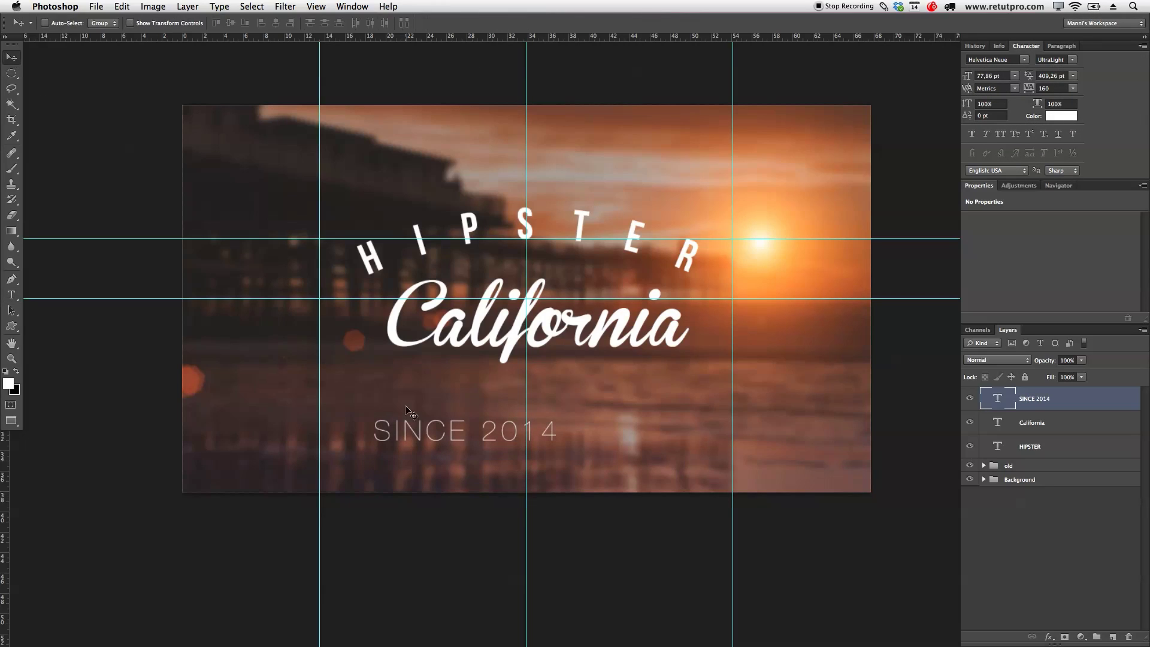
left_click_drag(443, 433, 548, 361)
key("z")
key("v")
left_click_drag(600, 412, 605, 418)
key("Left")
key("Left")
key("Left")
key("Left")
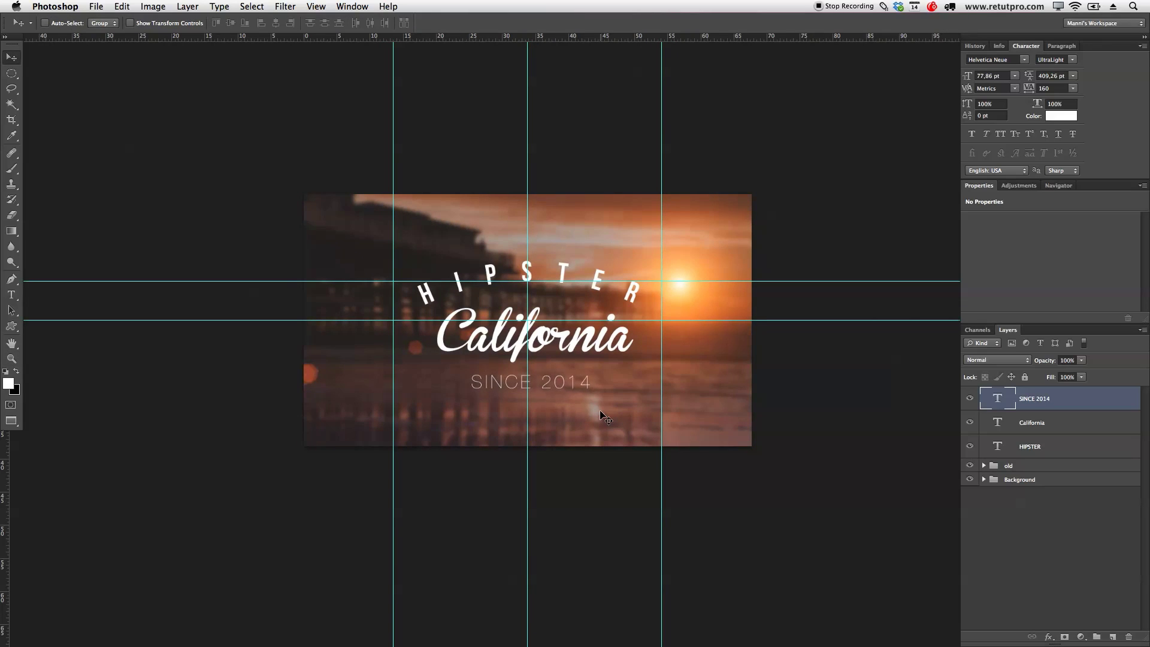
key("Up")
key("Up")
key("Up")
key("Up")
Remove every cyan guide with View > Clear Guides.
left_click(316, 6)
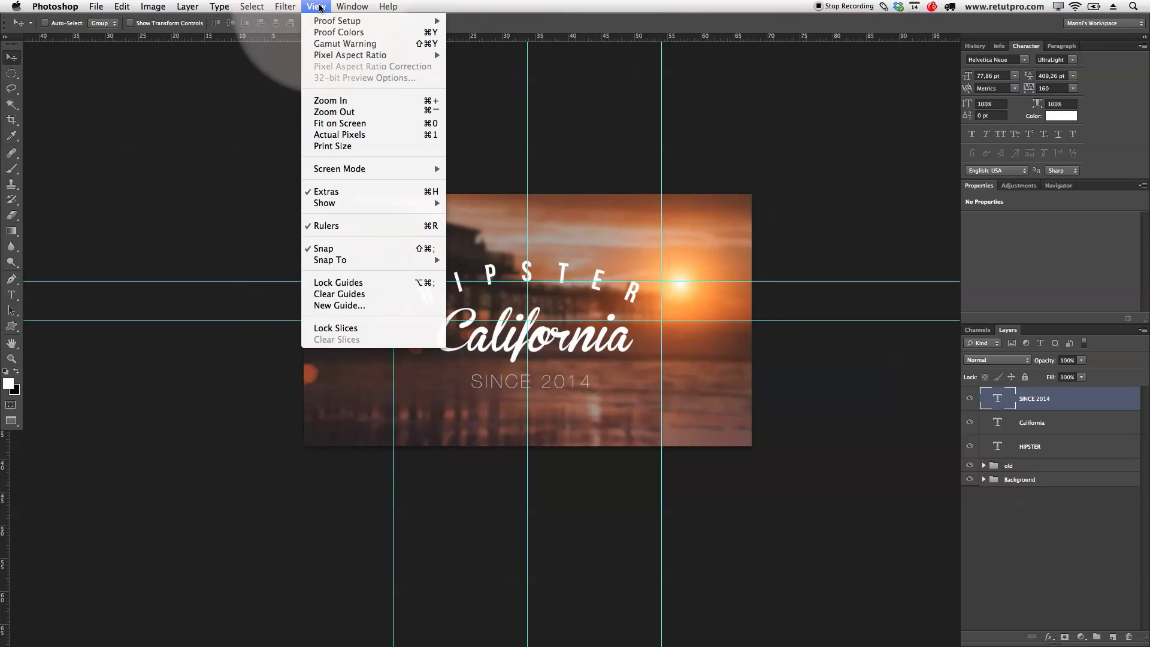
left_click(339, 293)
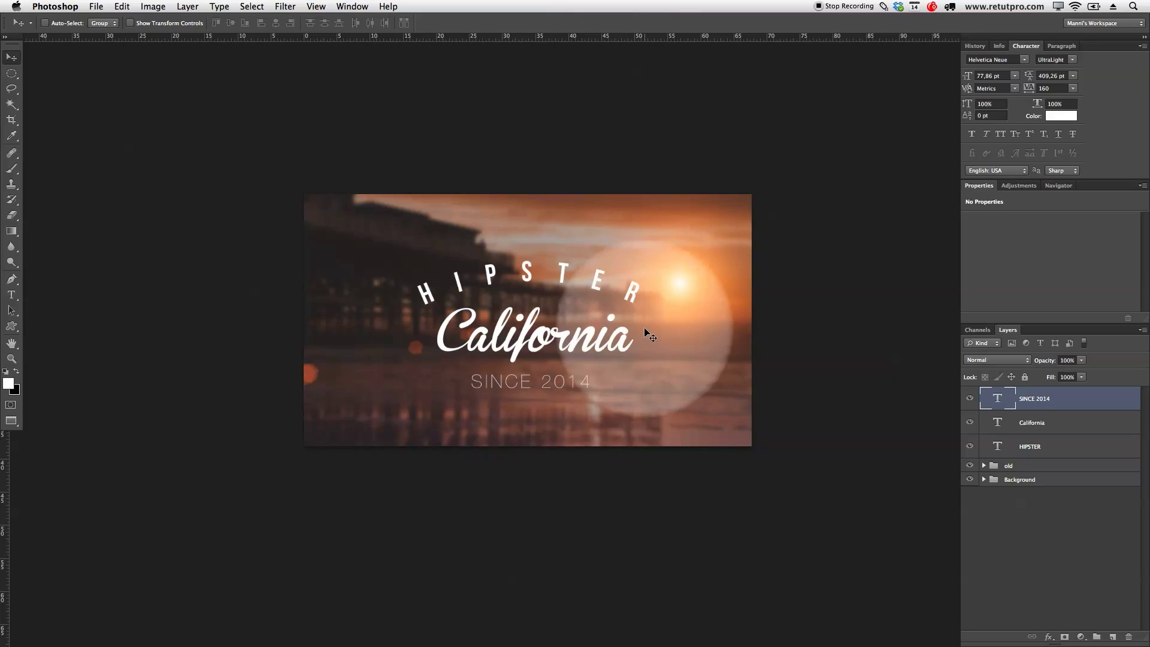
Nudge the California and SINCE 2014 layers slightly left with the arrow keys.
left_click(1062, 425)
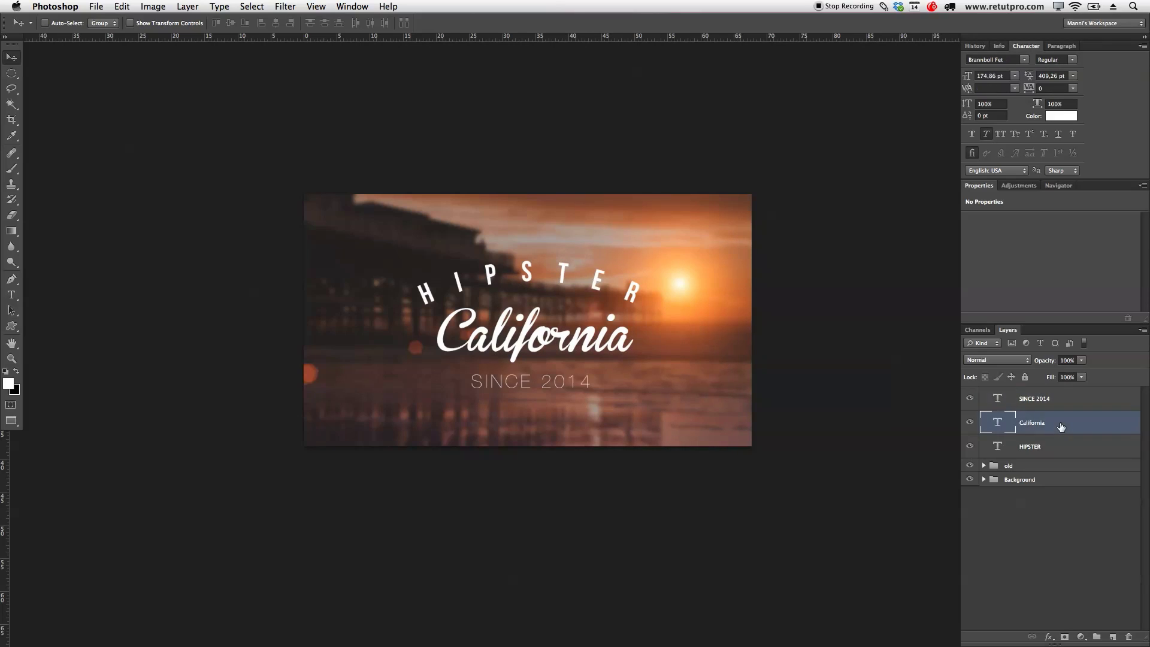
key("Left")
key("Left")
key("Left")
key("Left")
key("Left")
key("Left")
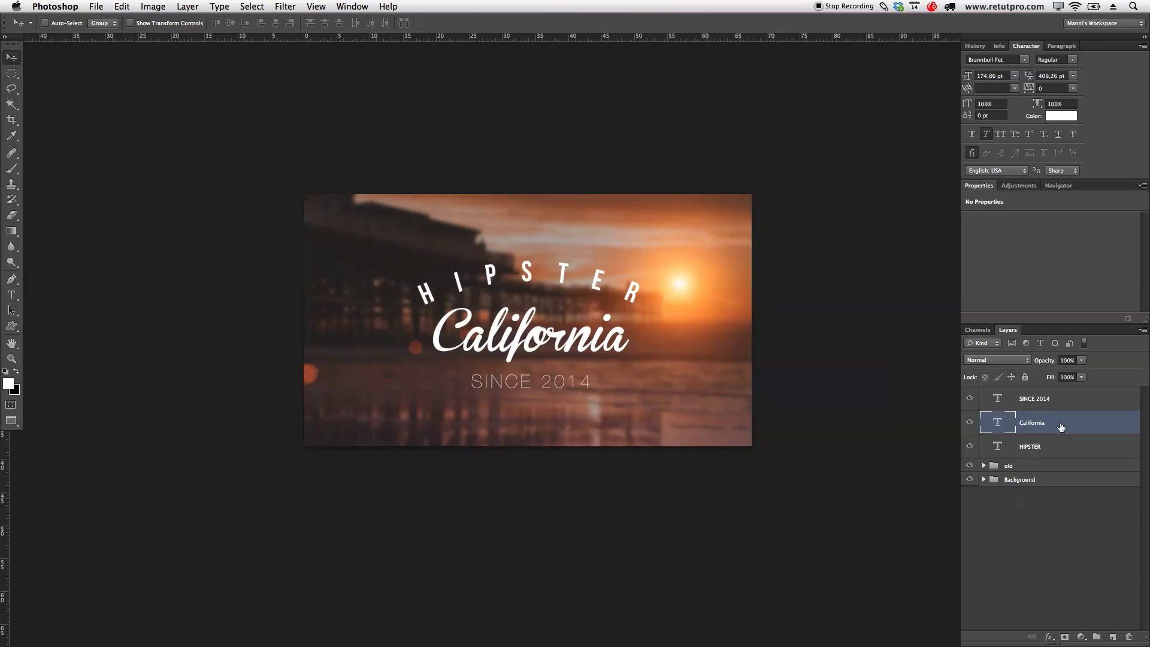
left_click(1071, 402)
key("Left")
key("Left")
key("Left")
key("Left")
key("Left")
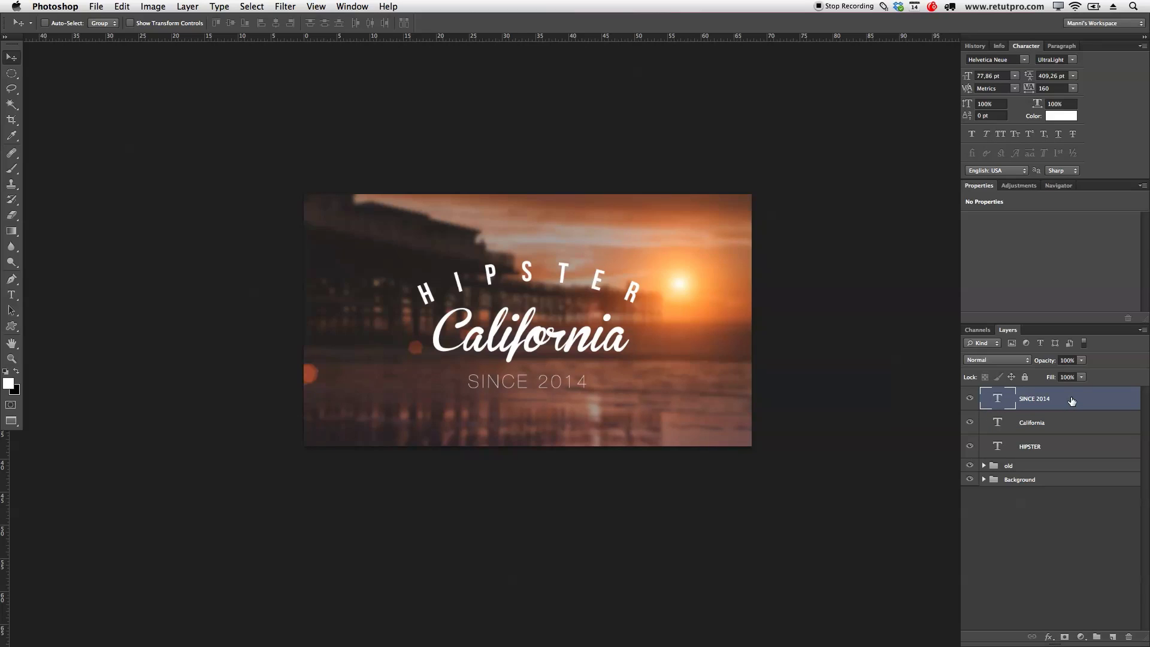
key("Left")
key("Left")
Zoom in and out on the design to check the text alignment.
key("z")
scroll(506, 238, "down", 2)
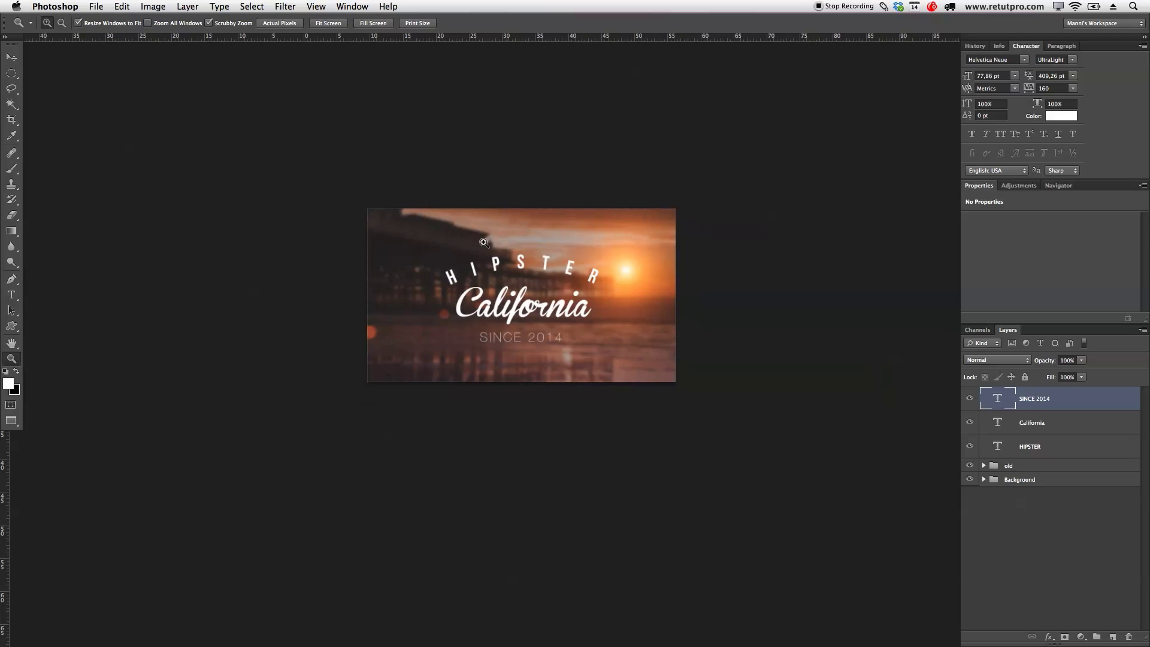
scroll(506, 237, "up", 4)
scroll(516, 244, "up", 1)
scroll(518, 269, "down", 2)
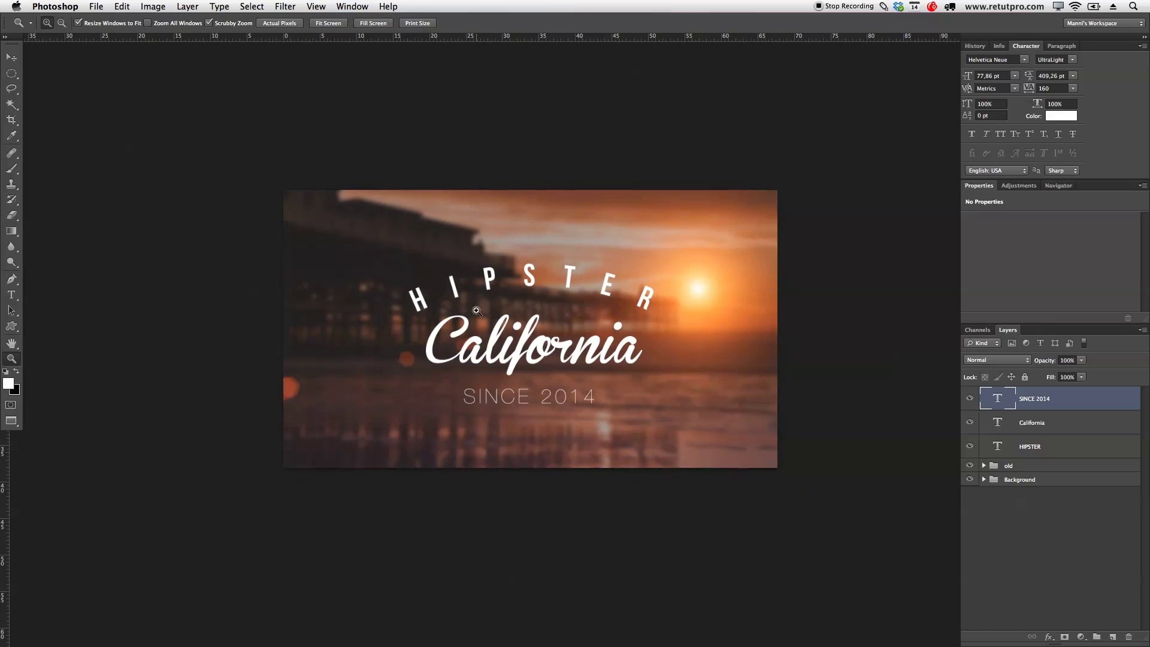
scroll(495, 311, "up", 2)
scroll(479, 317, "up", 1)
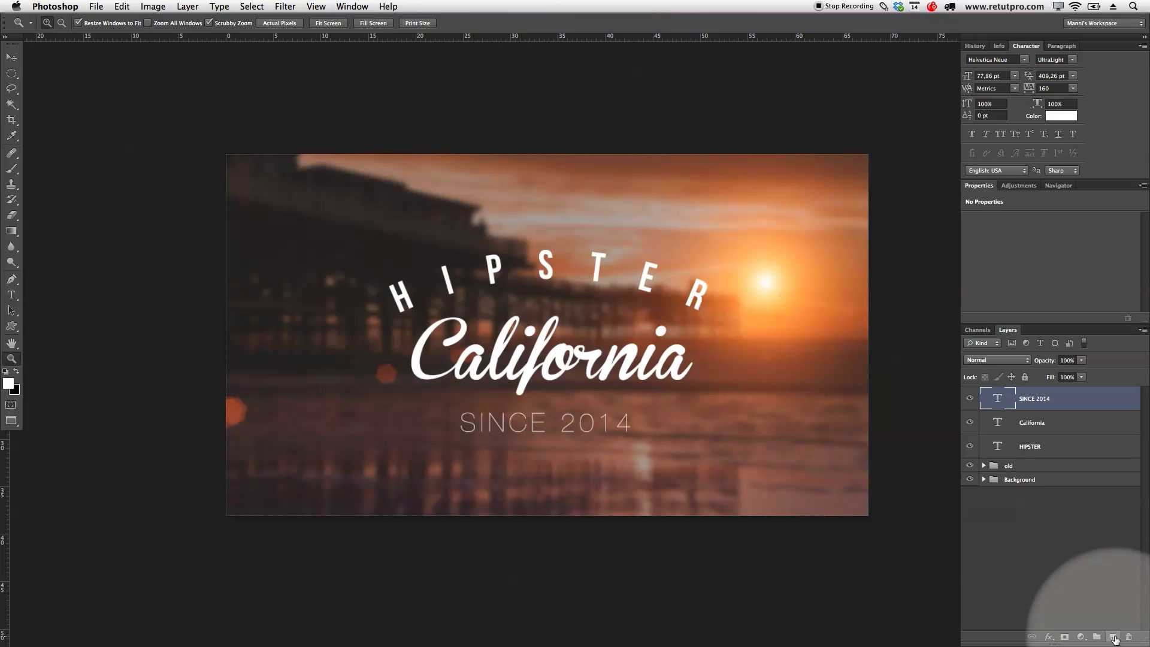
On a new empty layer, draw a small elliptical selection just left of HIPSTER's H.
left_click(1112, 637)
left_click(11, 73)
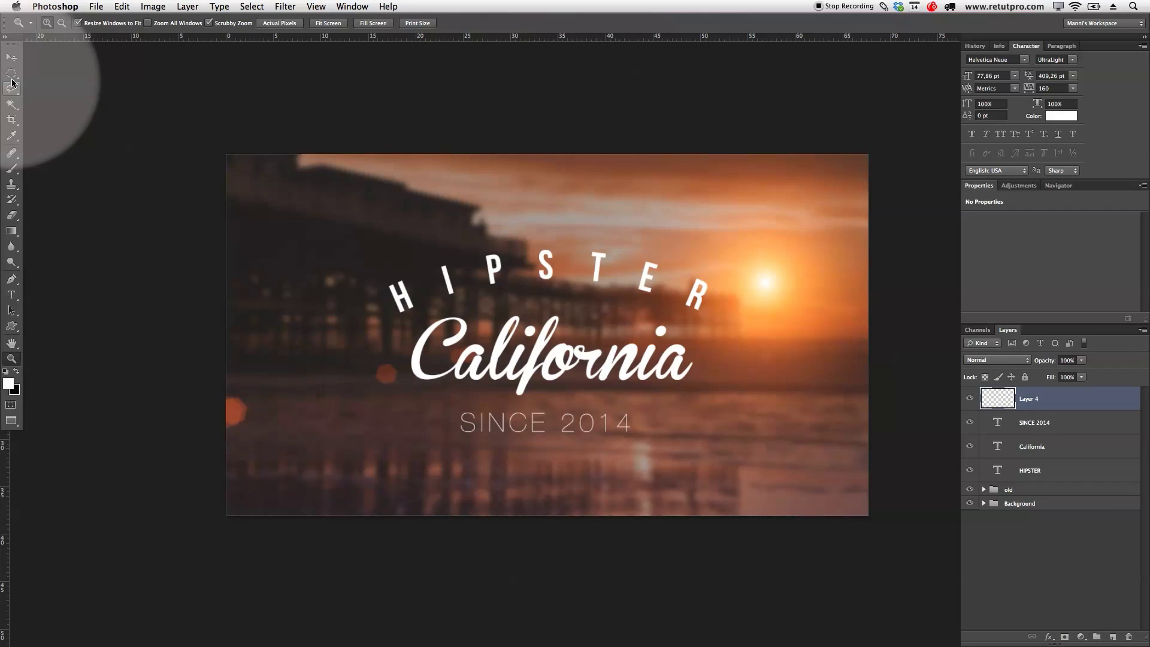
left_click(42, 85)
key("z")
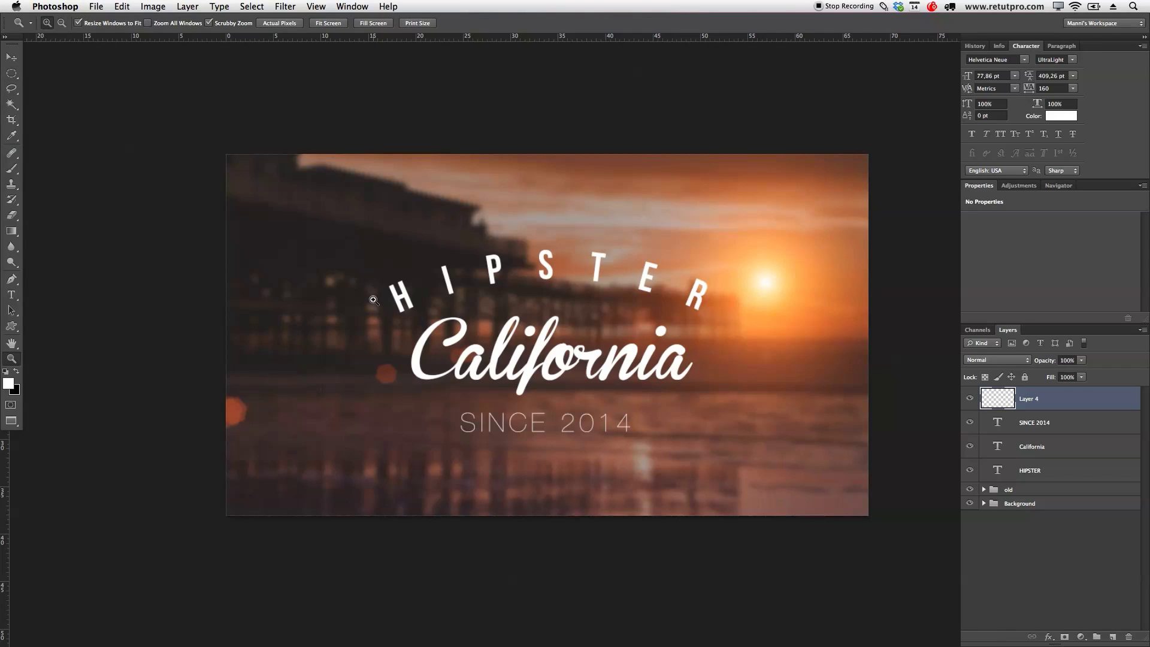
left_click_drag(365, 306, 442, 313)
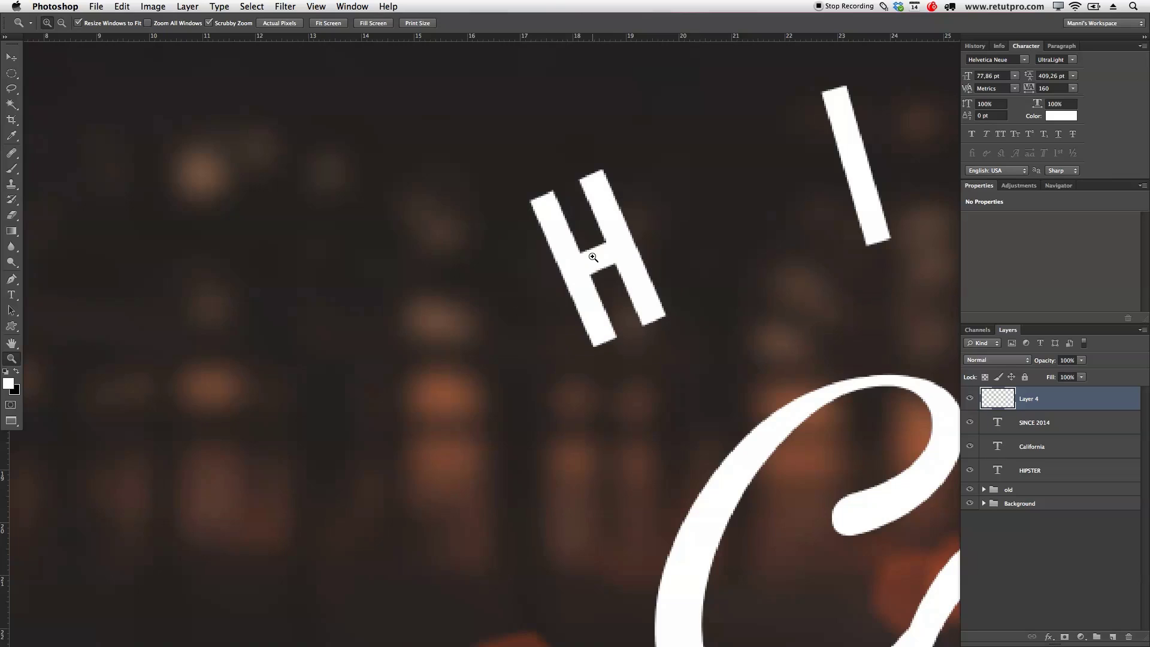
key("m")
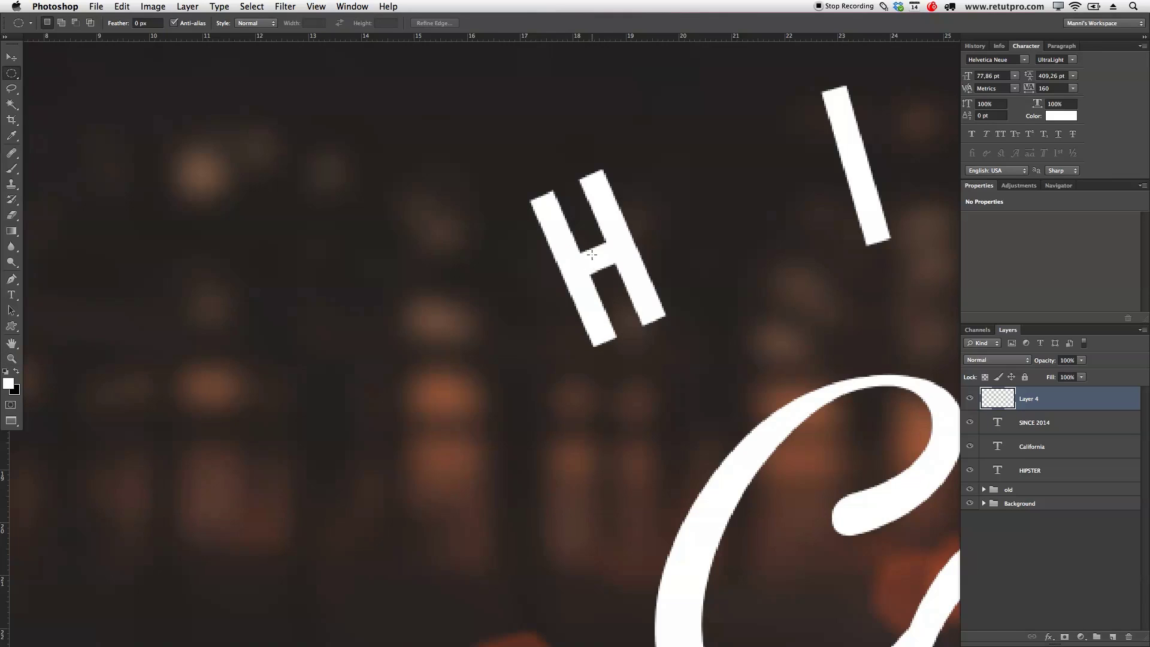
left_click_drag(587, 249, 624, 273)
left_click_drag(608, 260, 458, 320)
Set the foreground to white, fill the circle selection with White, and deselect.
left_click(9, 382)
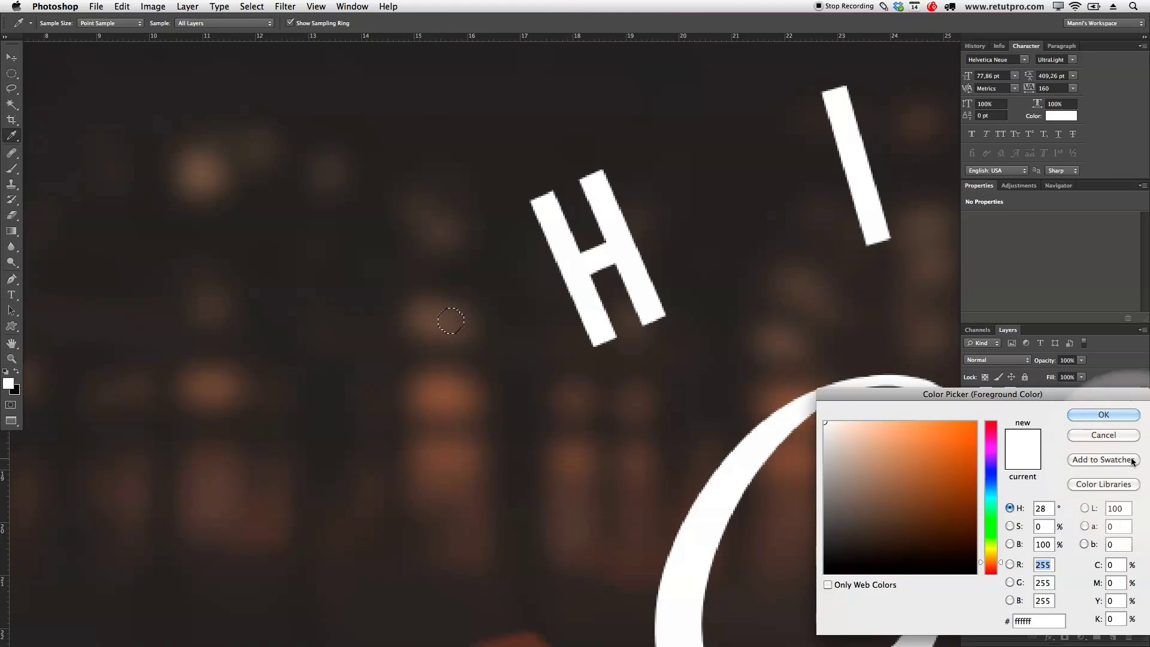
left_click(1099, 416)
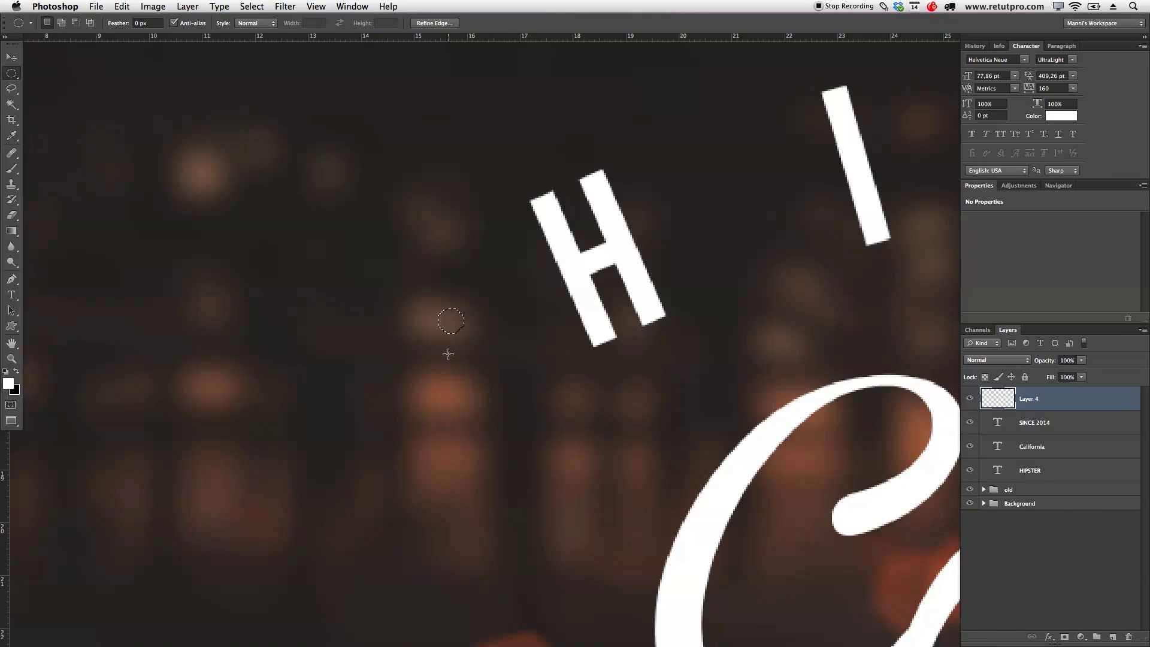
right_click(448, 323)
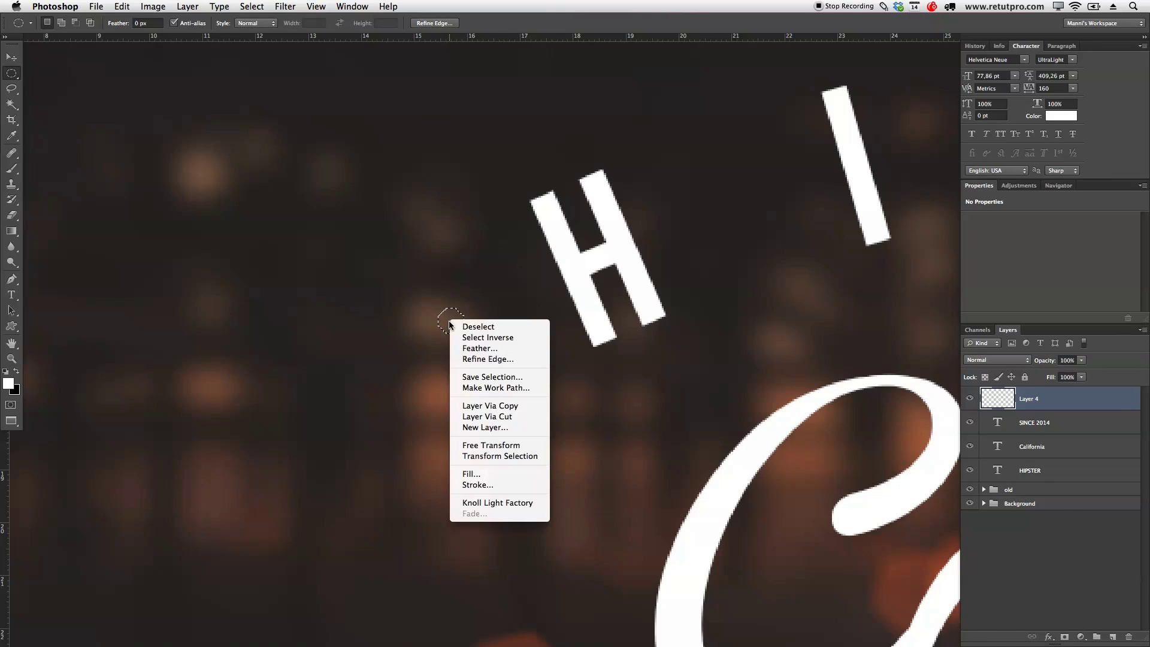
left_click(477, 475)
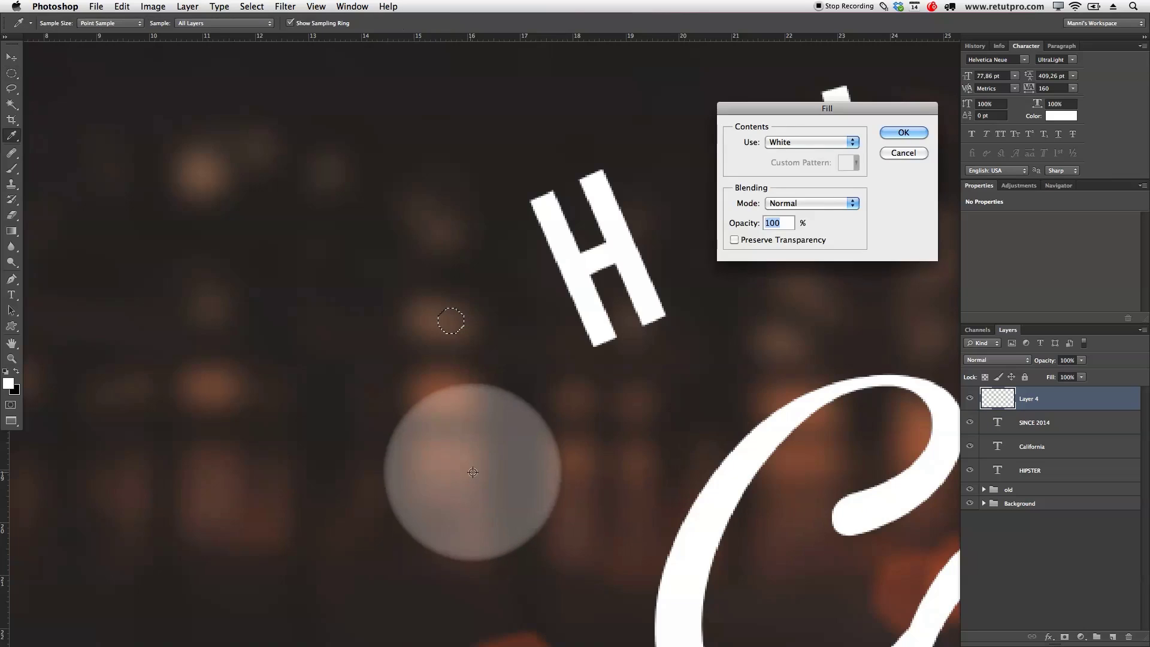
left_click(766, 144)
left_click(782, 145)
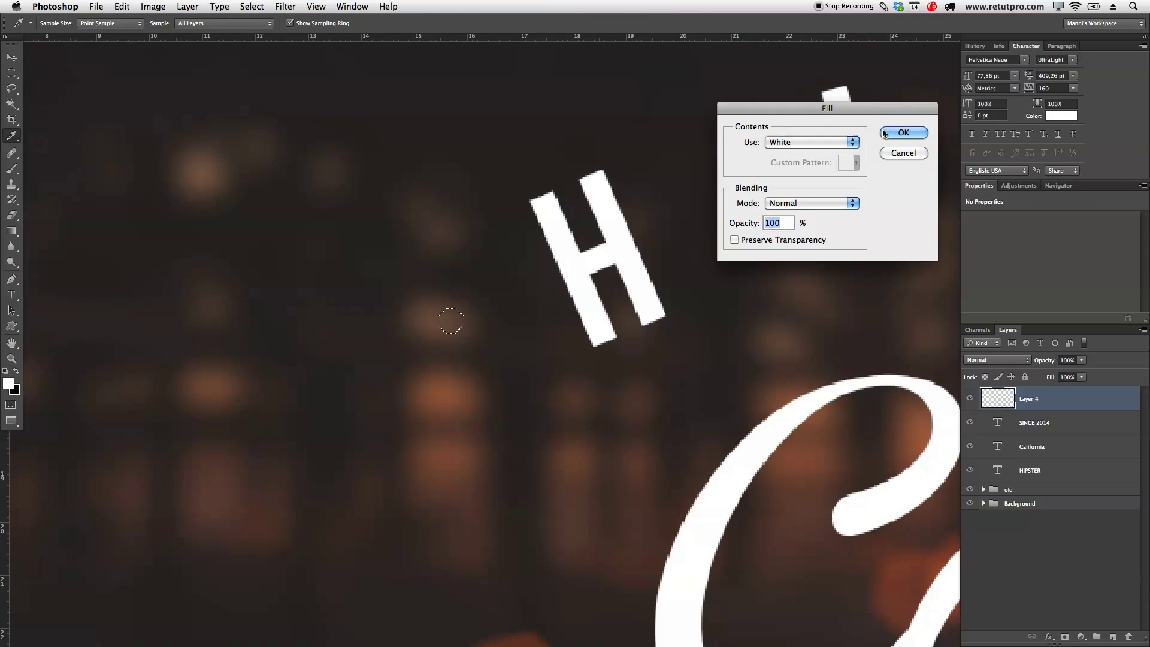
left_click(891, 132)
key("m")
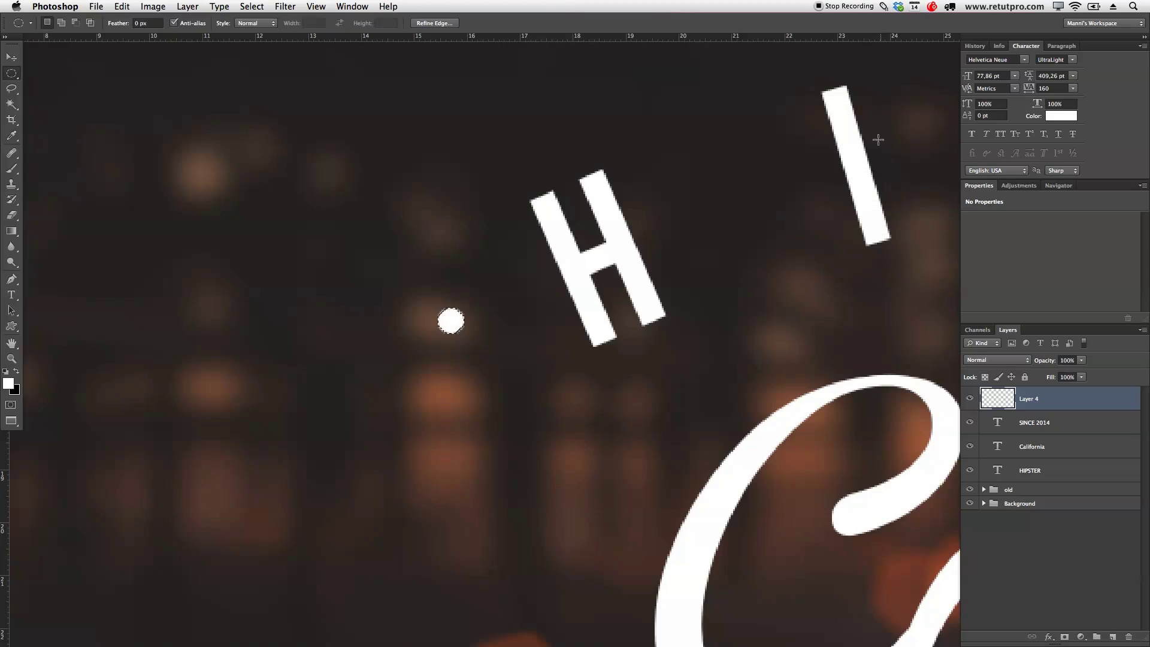
left_click(496, 249)
Zoom out to the whole design and rename Layer 4 to Dot.
key("z")
scroll(498, 262, "down", 5)
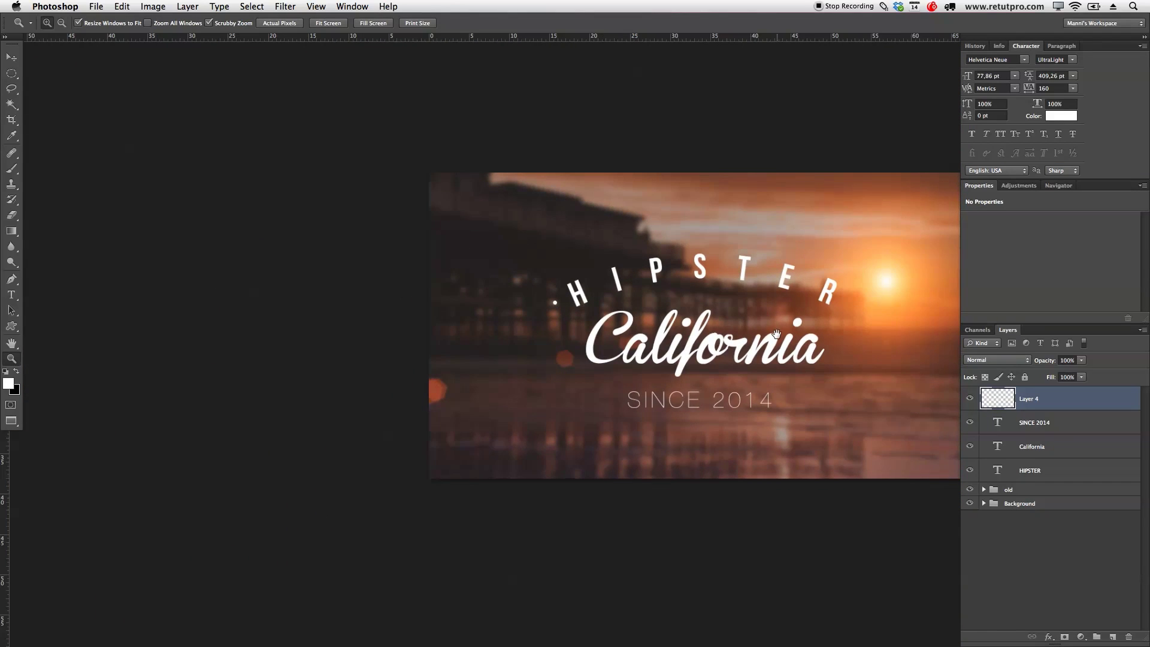
left_click_drag(778, 335, 682, 348)
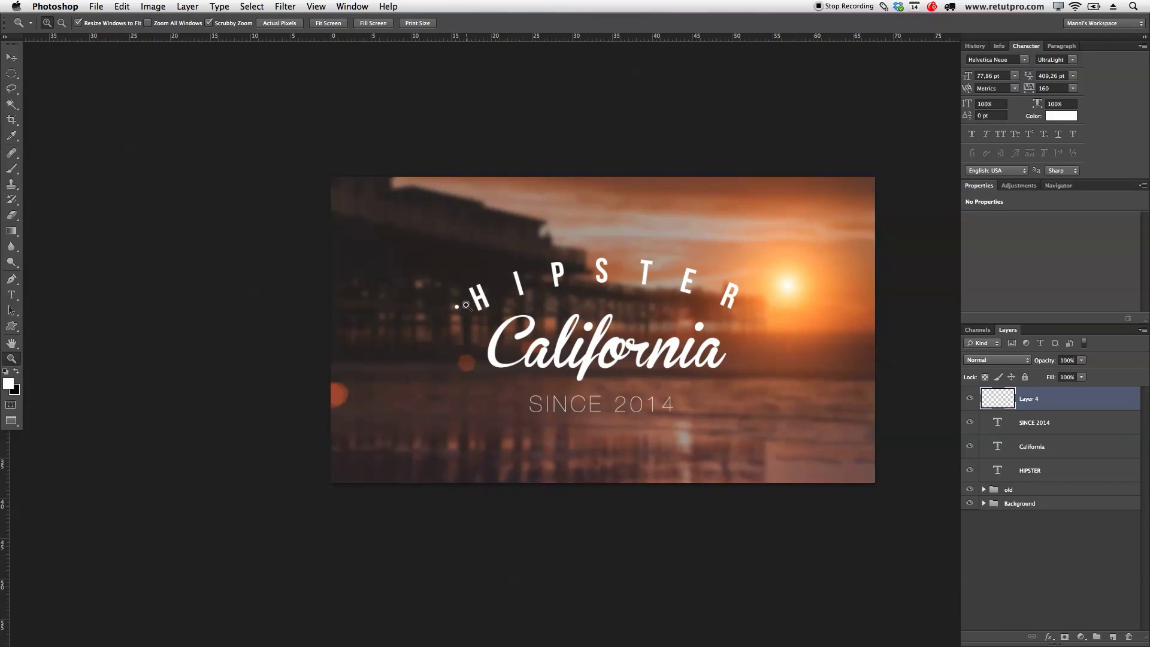
scroll(481, 301, "up", 1)
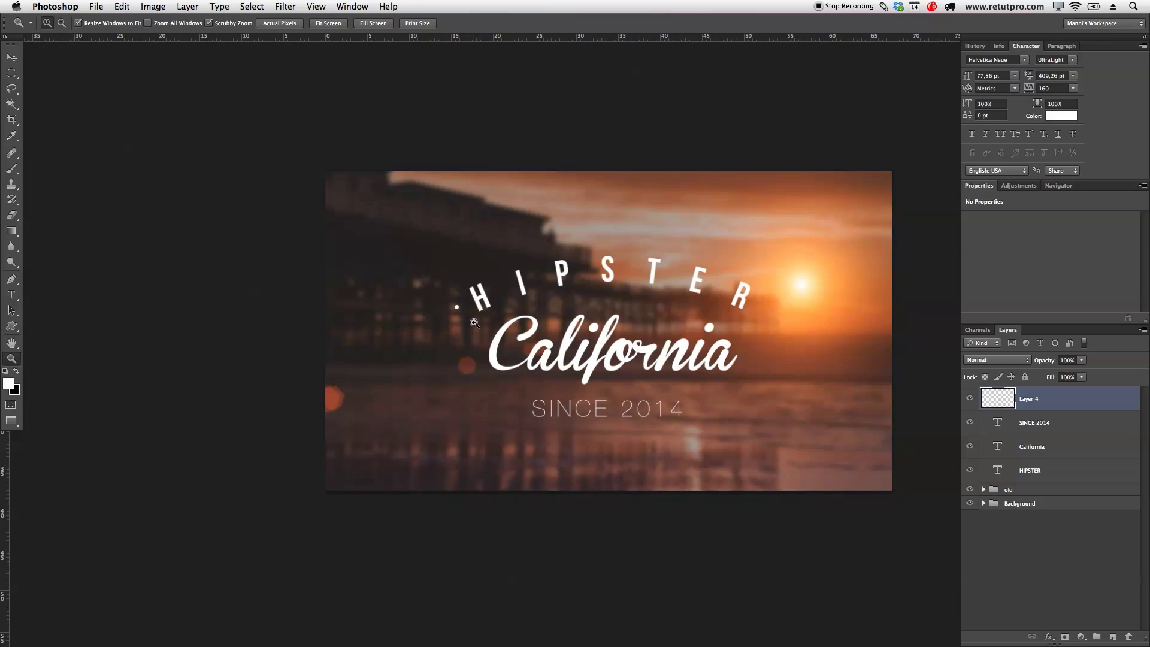
double_click(1035, 406)
type("Dot")
key("Return")
Duplicate the Dot layer and move the copy to just after the R.
key("v")
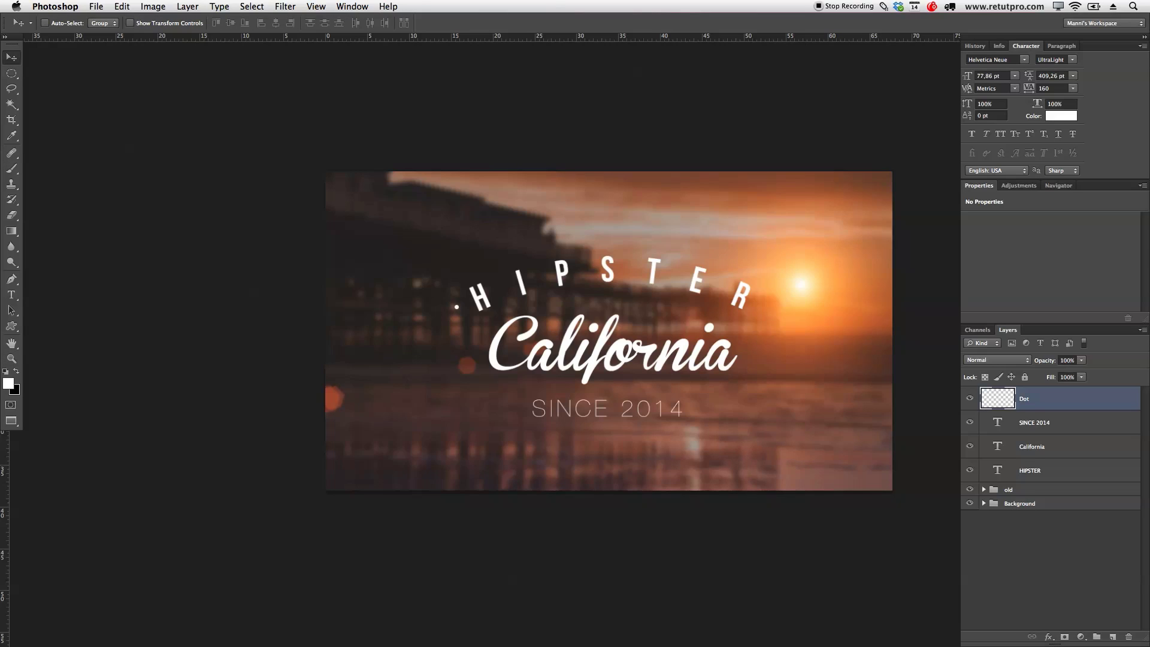
key("super+j")
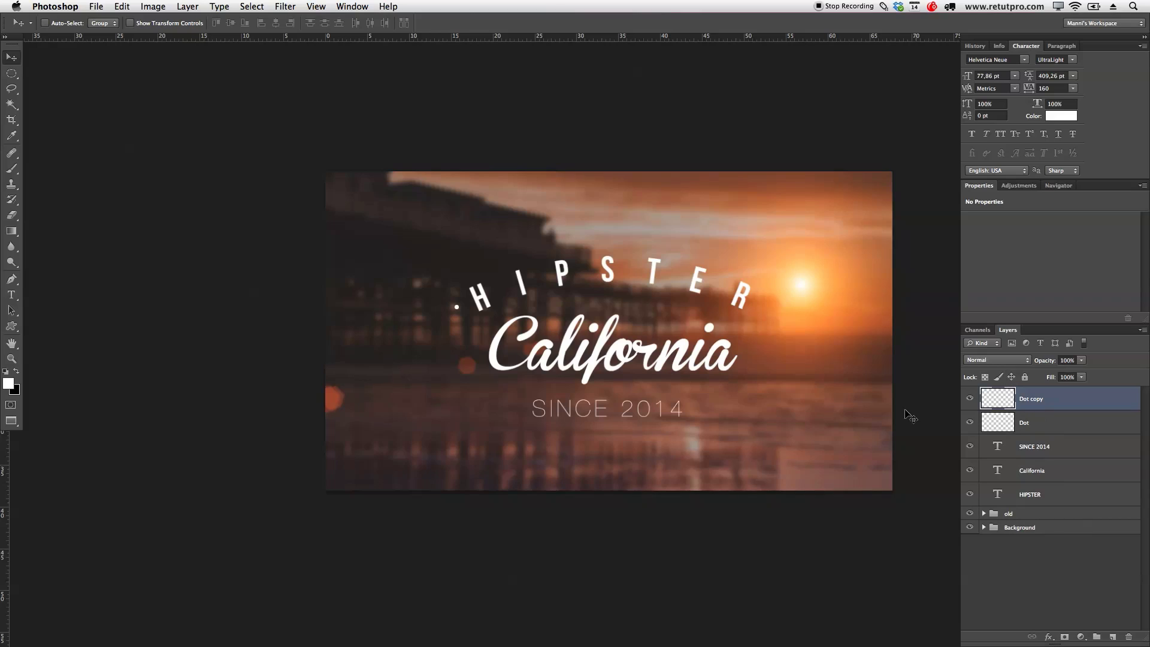
left_click_drag(426, 311, 774, 321)
Rename the Dot copy layer to Dot 2.
double_click(1033, 398)
left_click(1041, 398)
key("BackSpace")
key("BackSpace")
key("BackSpace")
key("BackSpace")
Select Dot, Dot 2 and the three text layers and group them into a folder named Text.
left_click(1052, 419)
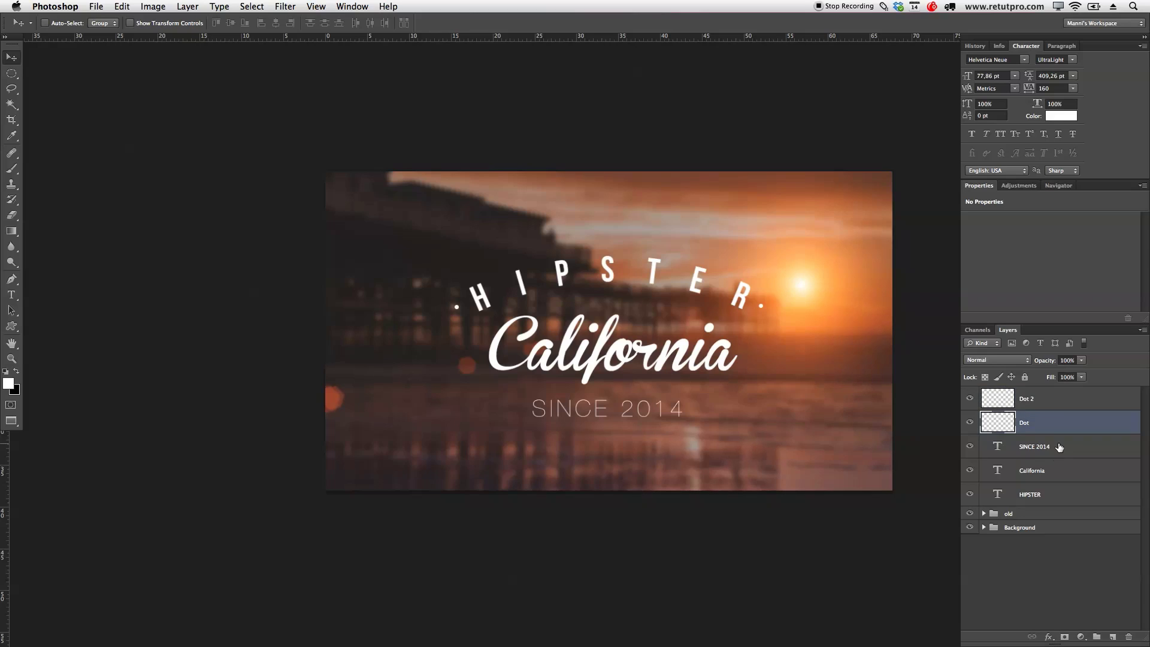
key("alt+shift+bracketleft")
key("alt+shift+bracketleft")
key("alt+shift+bracketleft")
left_click(1059, 409, "shift")
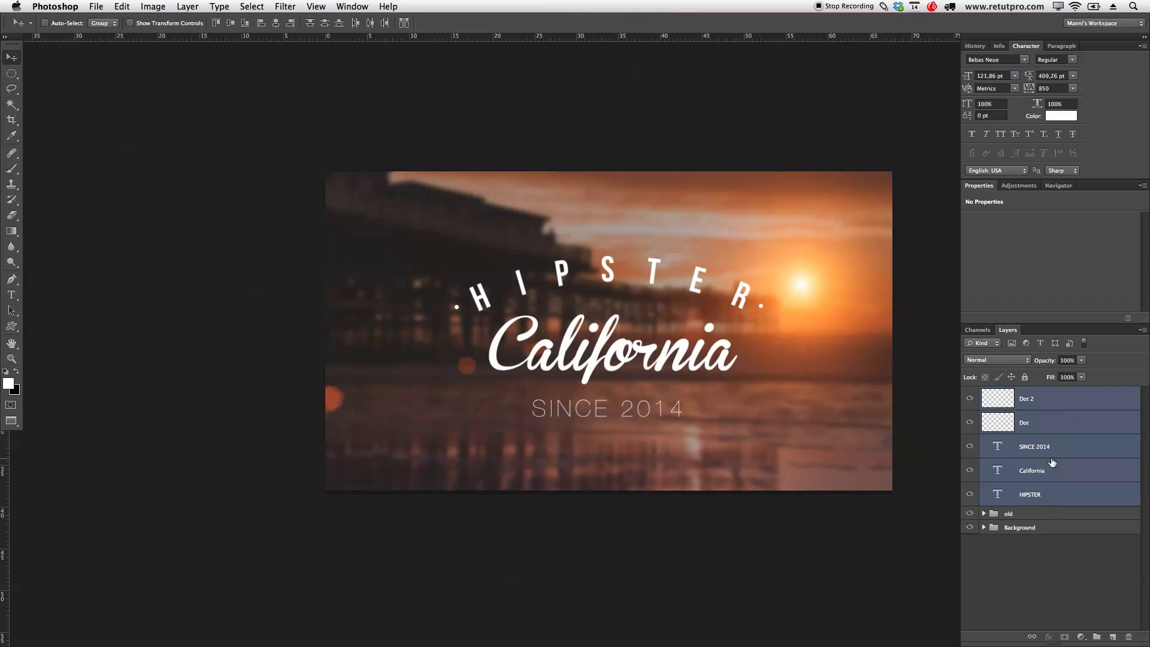
left_click_drag(1052, 462, 1069, 478)
key("super+g")
double_click(1016, 397)
type("Text")
key("Return")
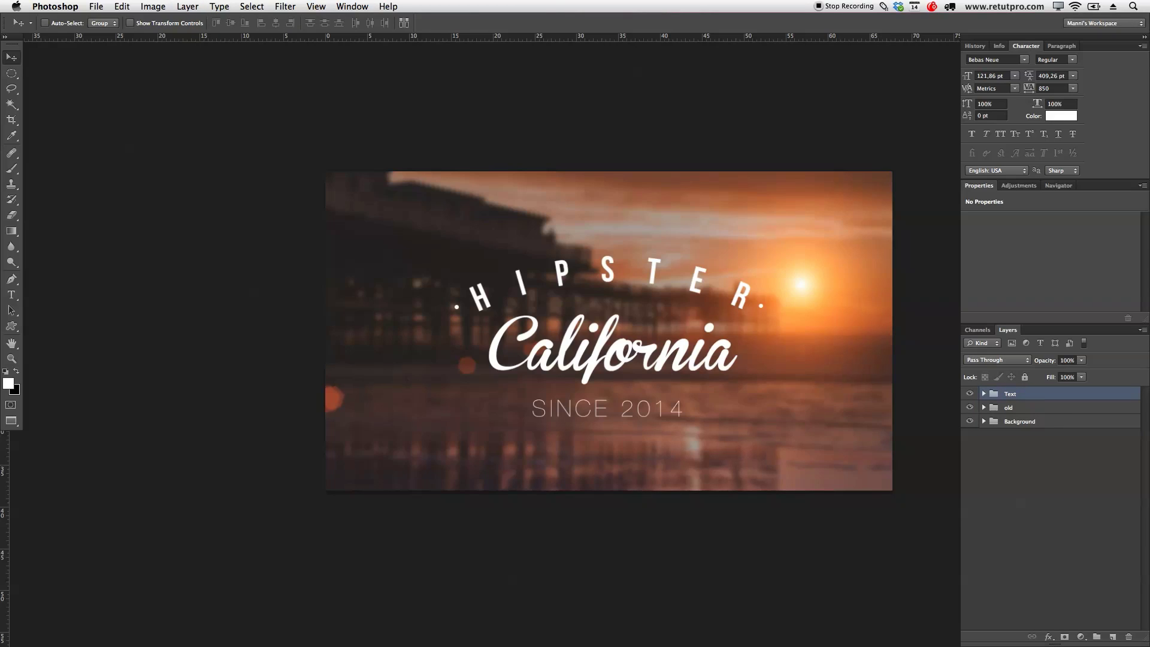
left_click(130, 6)
mouse_move(96, 6)
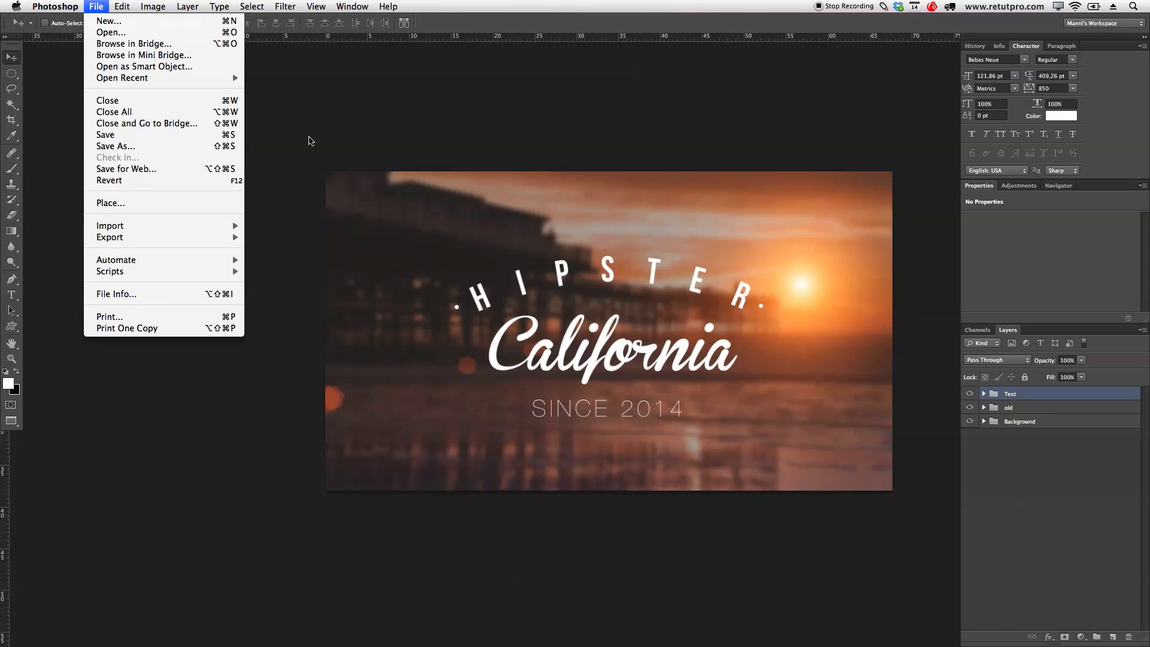
left_click(318, 132)
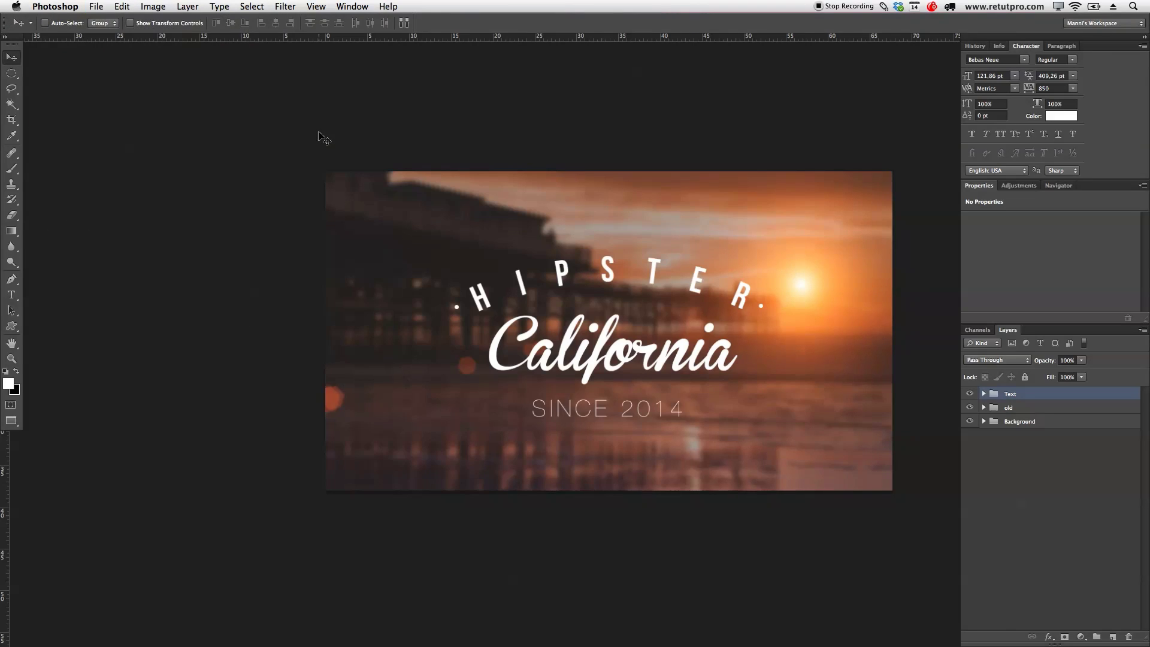